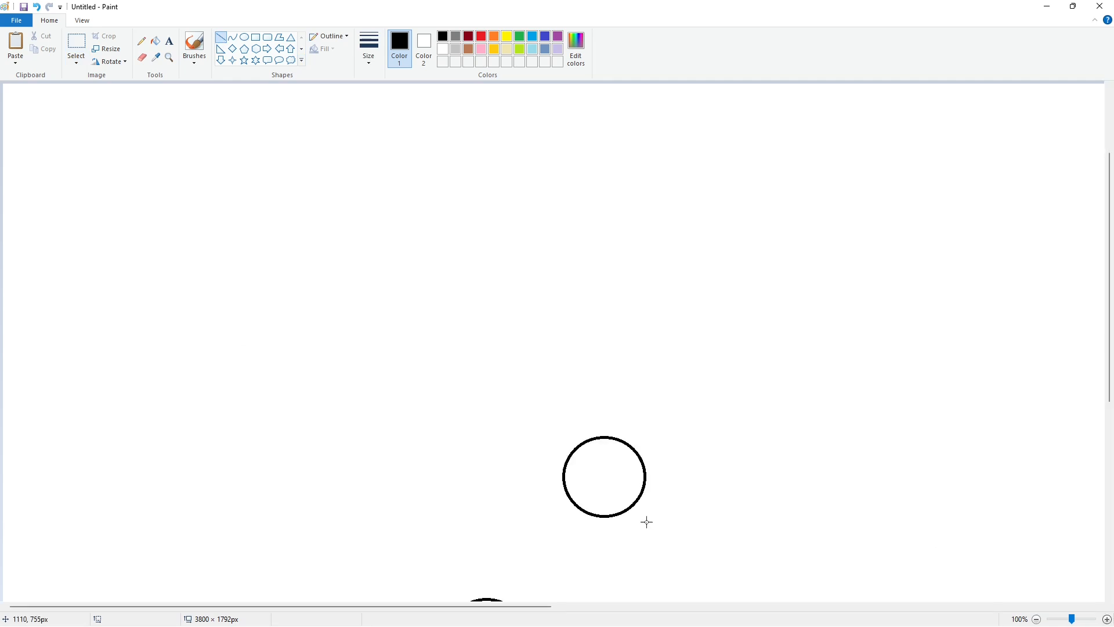
# Draw two vertical lines tangent to the lower circle's sides and two horizontal lines leftward from the other circle's upper and lower edges.
pyautogui.moveTo(446, 199); pyautogui.dragTo(445, 500)
pyautogui.moveTo(527, 508); pyautogui.dragTo(527, 245)
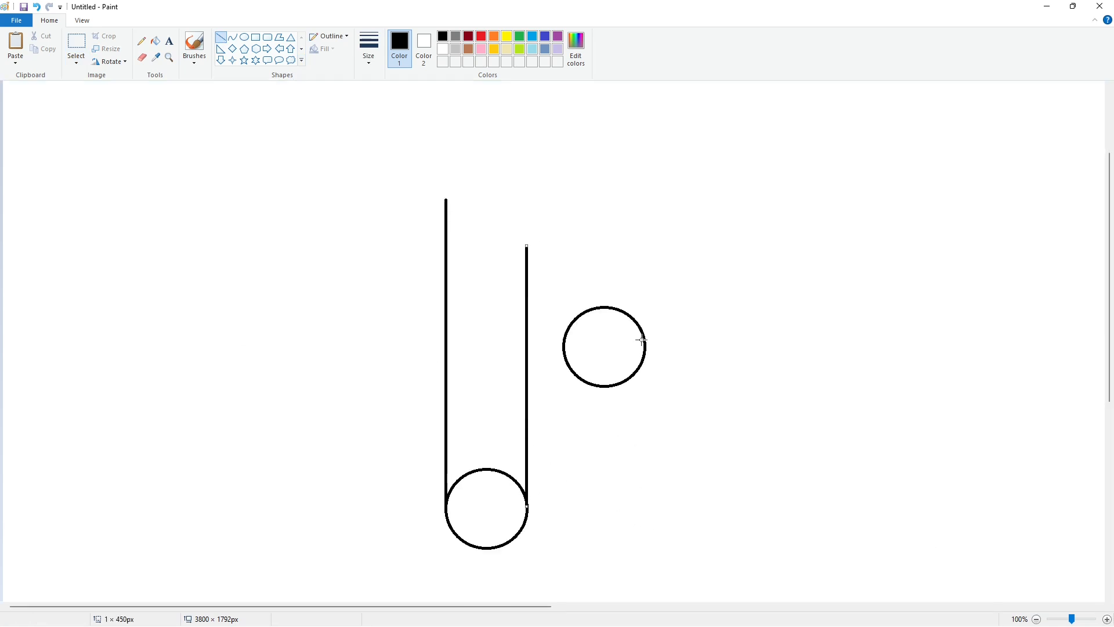
pyautogui.moveTo(538, 381); pyautogui.dragTo(418, 386)
pyautogui.moveTo(601, 307); pyautogui.dragTo(433, 308)
# Fill every enclosed area between the lines and inside both circles with black to form one solid angled shape.
pyautogui.click(155, 41)
pyautogui.click(514, 344)
pyautogui.click(486, 428)
pyautogui.click(486, 509)
pyautogui.click(545, 346)
pyautogui.click(604, 346)
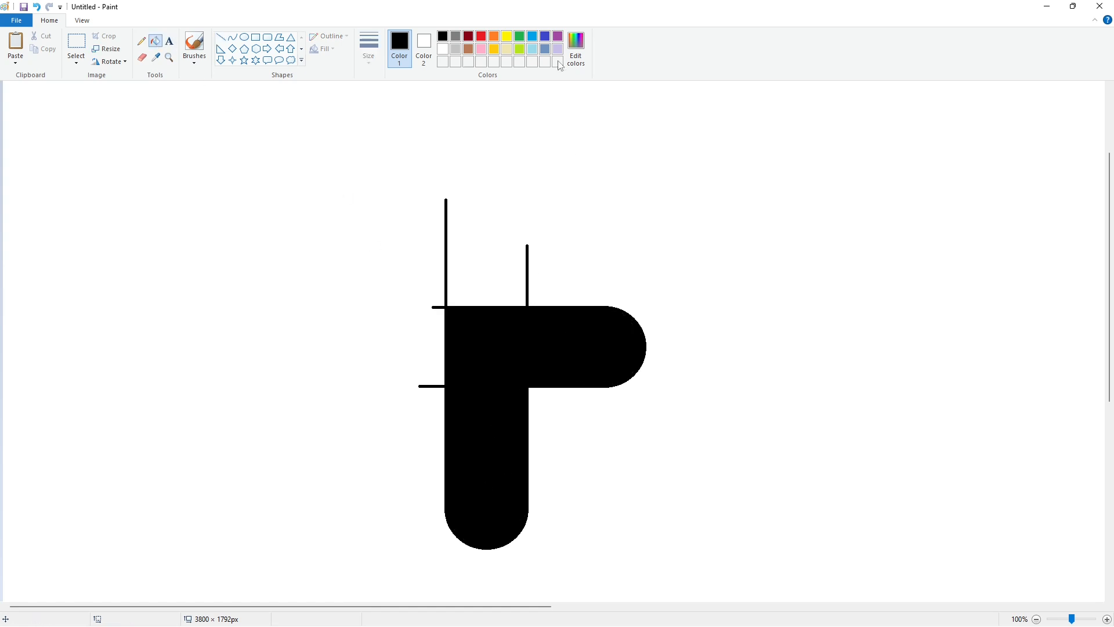
# Recolor the solid black angled shape light lavender.
pyautogui.click(557, 49)
pyautogui.click(496, 384)
pyautogui.scroll(-1, 758, 411)
# Draw a large black circle, move it to the blank area beside the shape, and erase all but its upper-left arc.
pyautogui.click(244, 36)
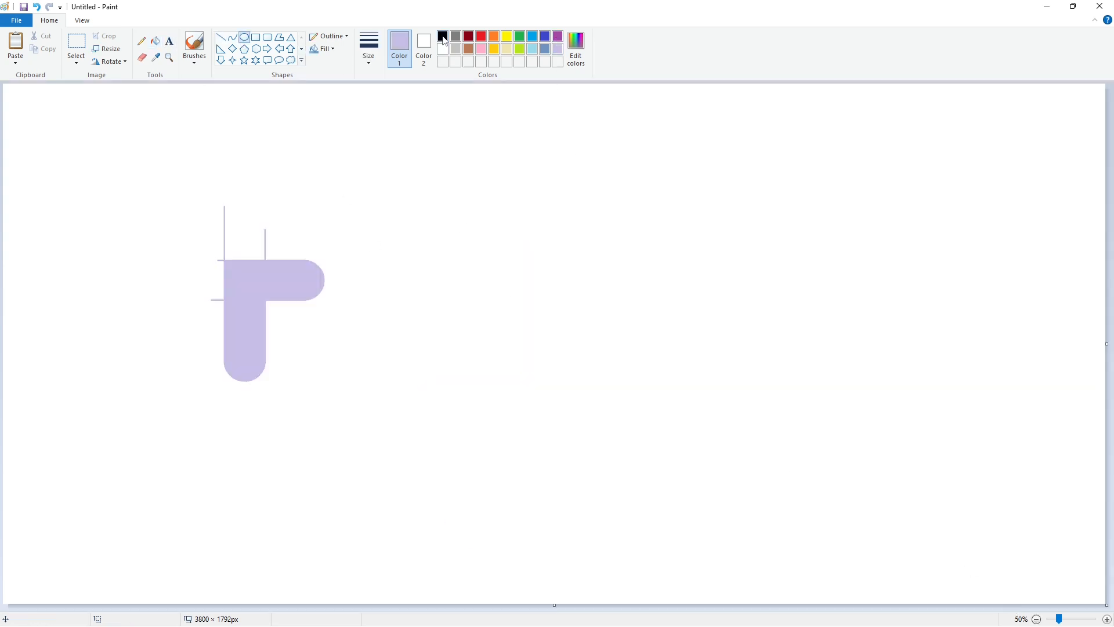
pyautogui.moveTo(226, 260)
pyautogui.mouseDown()
pyautogui.moveTo(346, 385)
pyautogui.moveTo(340, 378)
pyautogui.mouseUp()
pyautogui.moveTo(301, 338); pyautogui.dragTo(497, 269)
pyautogui.click(142, 58)
pyautogui.click(156, 41)
pyautogui.click(443, 49)
pyautogui.click(534, 249)
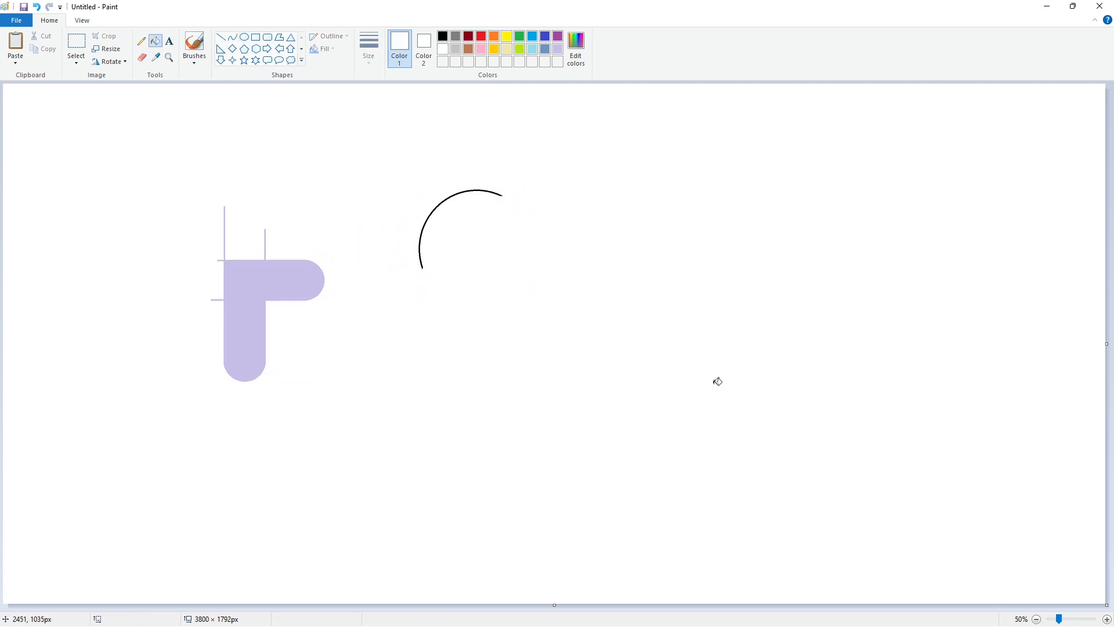
# Copy the black arc and place the copy over the lavender shape's outer corner, touching both outer edges.
pyautogui.click(88, 43)
pyautogui.moveTo(367, 157); pyautogui.dragTo(608, 343)
pyautogui.click(1105, 620)
pyautogui.hotkey('ctrl', 'v')
pyautogui.moveTo(178, 201); pyautogui.dragTo(515, 358)
# Fill the corner outside the arc with white and recolor the arc lavender to round the shape's outer corner.
pyautogui.click(155, 41)
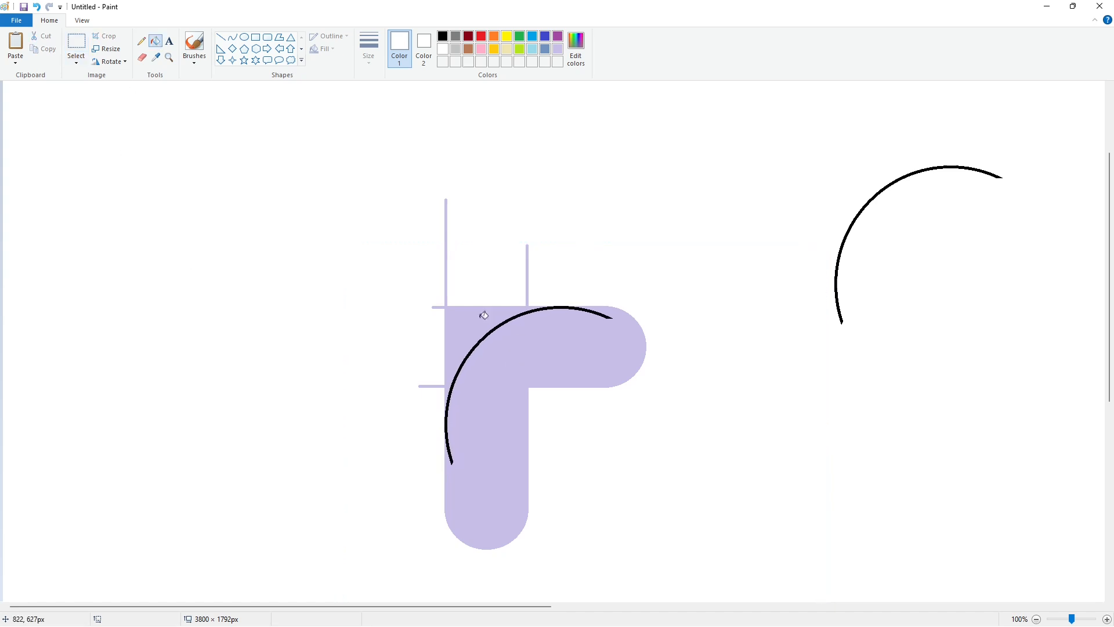
pyautogui.click(510, 314)
pyautogui.click(557, 48)
pyautogui.click(582, 309)
# Draw a small black circle and place it beside the spare arc in the blank area.
pyautogui.click(1036, 619)
pyautogui.click(443, 36)
pyautogui.click(245, 37)
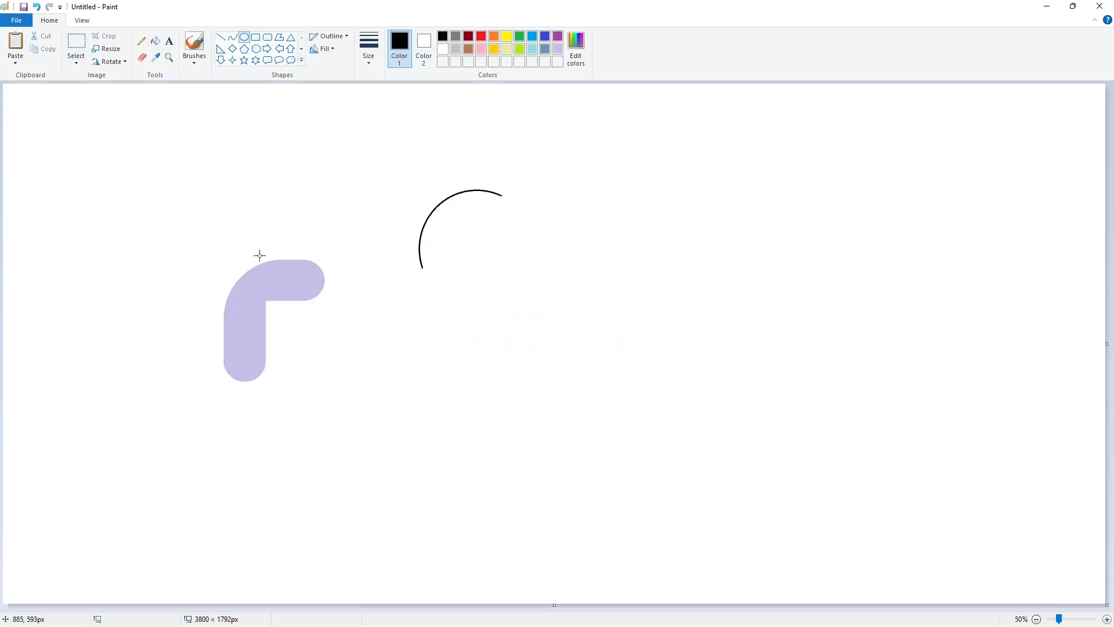
pyautogui.moveTo(290, 327)
pyautogui.mouseDown()
pyautogui.moveTo(296, 336)
pyautogui.moveTo(281, 316)
pyautogui.moveTo(298, 336)
pyautogui.moveTo(483, 254)
pyautogui.moveTo(532, 296)
pyautogui.mouseUp()
pyautogui.click(545, 257)
# Copy the small circle and place the copy in the lavender shape's inner corner, touching both inner edges.
pyautogui.click(78, 42)
pyautogui.hotkey('ctrl', 'c')
pyautogui.click(703, 355)
pyautogui.click(1106, 619)
pyautogui.hotkey('ctrl', 'v')
pyautogui.moveTo(466, 407); pyautogui.dragTo(604, 421)
pyautogui.click(468, 118)
# Fill the gap at the inner corner with lavender, clear the leftover circle with white, and fill the whole shape black.
pyautogui.click(557, 49)
pyautogui.click(155, 40)
pyautogui.click(535, 394)
pyautogui.click(443, 49)
pyautogui.click(580, 394)
pyautogui.click(444, 35)
pyautogui.click(522, 359)
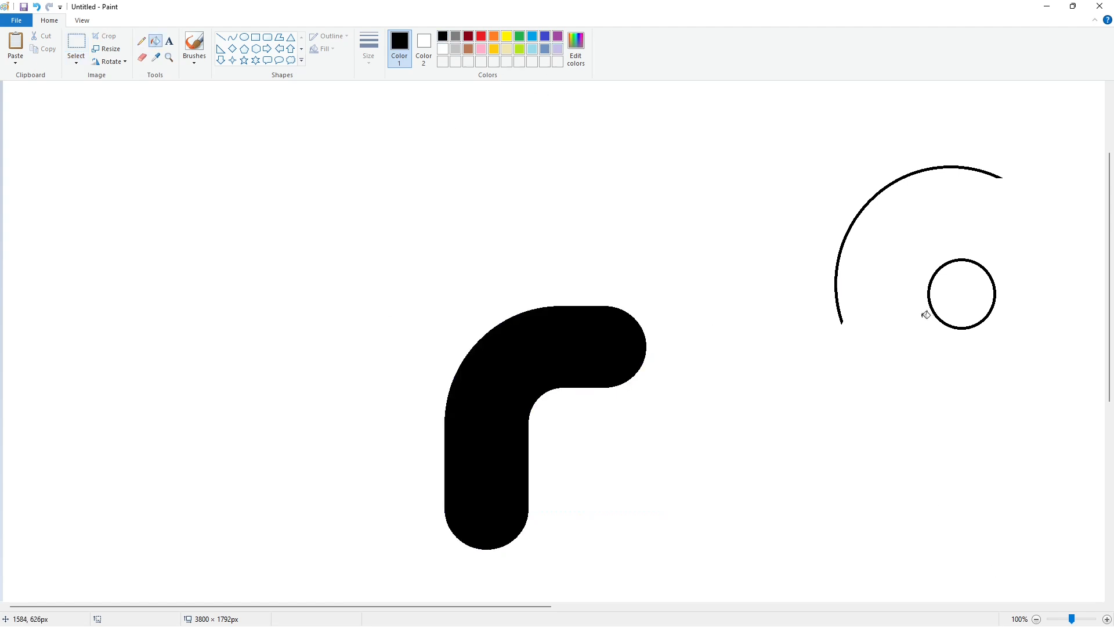
# Copy the spare arc and small circle together and place the copy in the canvas's upper-left corner.
pyautogui.click(1036, 619)
pyautogui.click(76, 42)
pyautogui.moveTo(361, 149); pyautogui.dragTo(634, 363)
pyautogui.hotkey('ctrl', 'c')
pyautogui.hotkey('ctrl', 'v')
pyautogui.moveTo(148, 198); pyautogui.dragTo(103, 168)
pyautogui.click(484, 264)
# Draw a long horizontal purple baseline and nudge it up until it sits just beneath the black r shape.
pyautogui.click(558, 36)
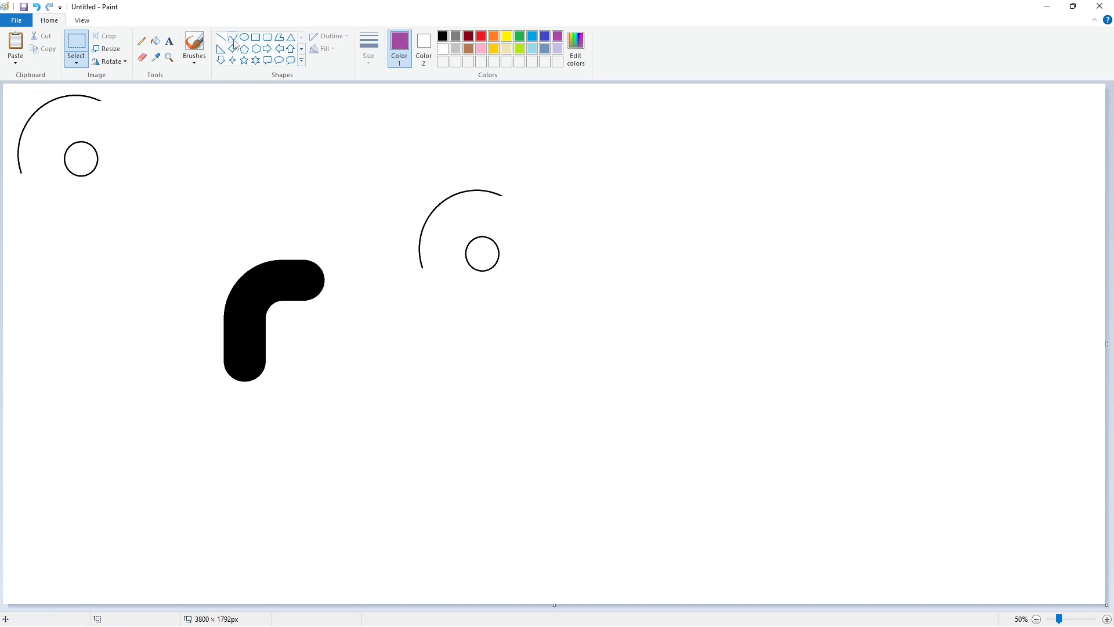
pyautogui.click(220, 37)
pyautogui.moveTo(209, 392); pyautogui.dragTo(1009, 392)
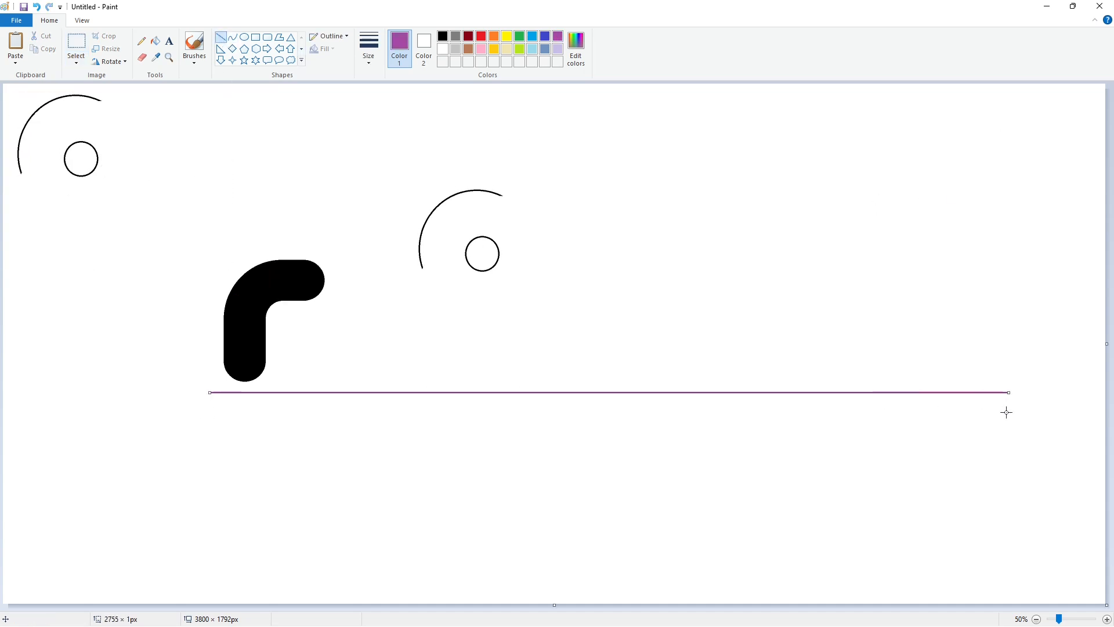
pyautogui.press('Up')
pyautogui.press('Up')
pyautogui.press('Up')
pyautogui.press('Up')
pyautogui.press('Up')
pyautogui.press('Up')
pyautogui.press('Up')
pyautogui.press('Up')
pyautogui.press('Up')
pyautogui.press('Up')
pyautogui.press('Up')
pyautogui.press('Up')
pyautogui.press('Up')
pyautogui.press('Up')
pyautogui.click(829, 458)
# Copy the black r shape to the clipboard.
pyautogui.click(76, 43)
pyautogui.moveTo(134, 201); pyautogui.dragTo(383, 430)
pyautogui.hotkey('ctrl', 'c')
pyautogui.hotkey('ctrl', 'v')
pyautogui.click(109, 61)
pyautogui.click(130, 127)
pyautogui.click(109, 62)
pyautogui.click(126, 101)
pyautogui.moveTo(82, 179); pyautogui.dragTo(378, 308)
pyautogui.click(645, 329)
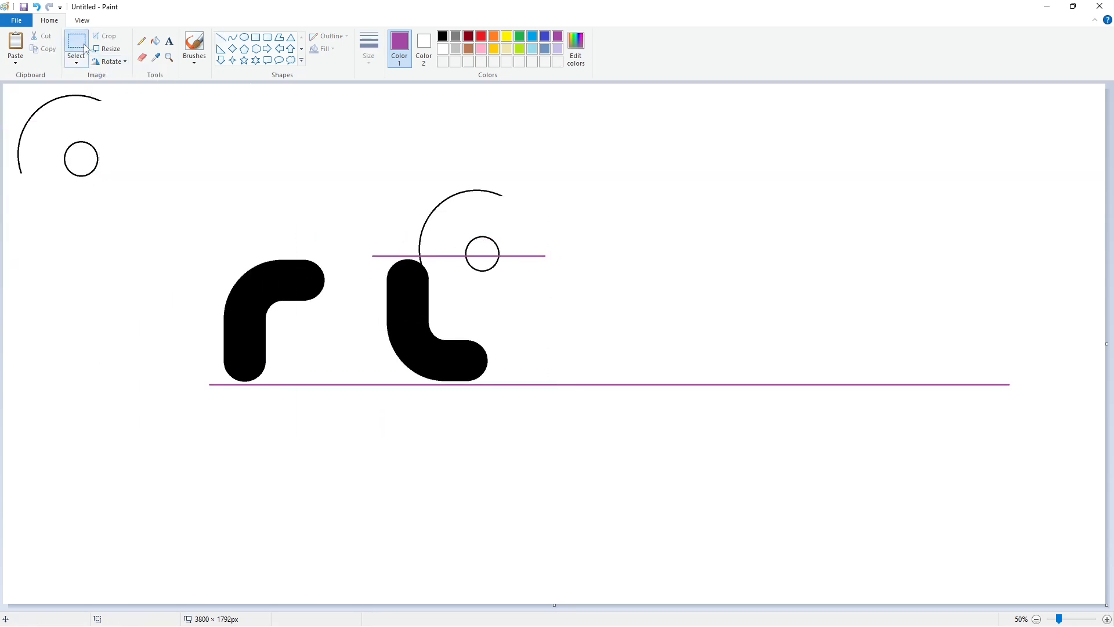
pyautogui.hotkey('ctrl', 'z')
# Erase the spare arc and small circle in the middle of the canvas by filling their outlines with white.
pyautogui.click(155, 41)
pyautogui.click(443, 48)
pyautogui.click(482, 191)
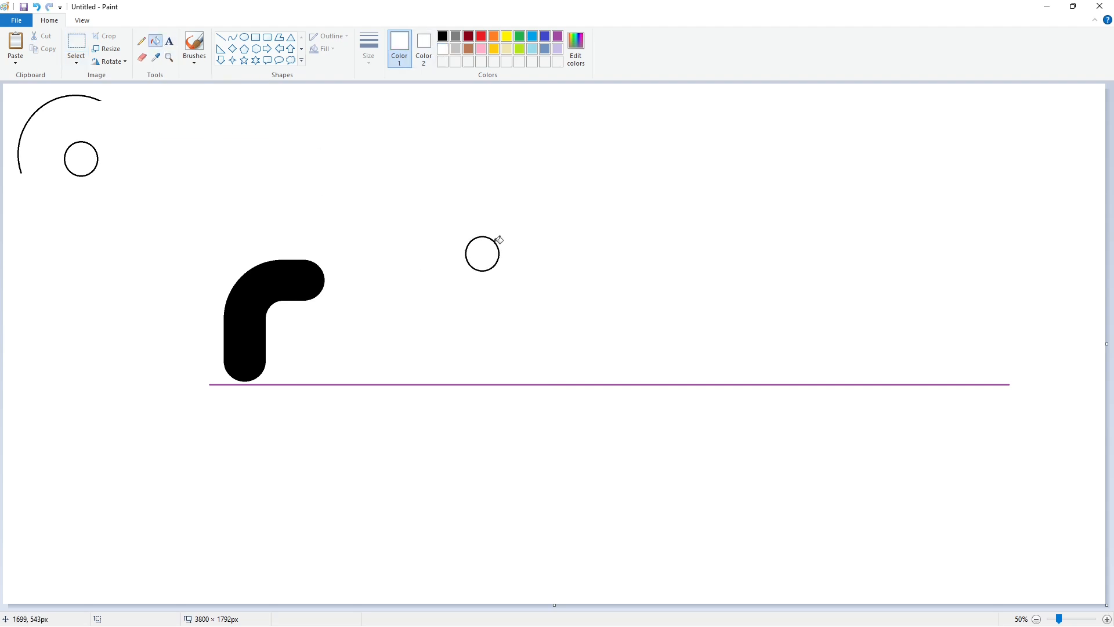
pyautogui.click(496, 243)
# Paste the r shape, flip it vertically, stand it on the baseline beside the original, and clear its stray purple line.
pyautogui.hotkey('ctrl', 'v')
pyautogui.click(112, 61)
pyautogui.click(122, 114)
pyautogui.moveTo(129, 174); pyautogui.dragTo(424, 301)
pyautogui.click(602, 303)
pyautogui.click(155, 41)
pyautogui.click(460, 255)
pyautogui.click(76, 41)
pyautogui.moveTo(394, 282); pyautogui.dragTo(394, 261)
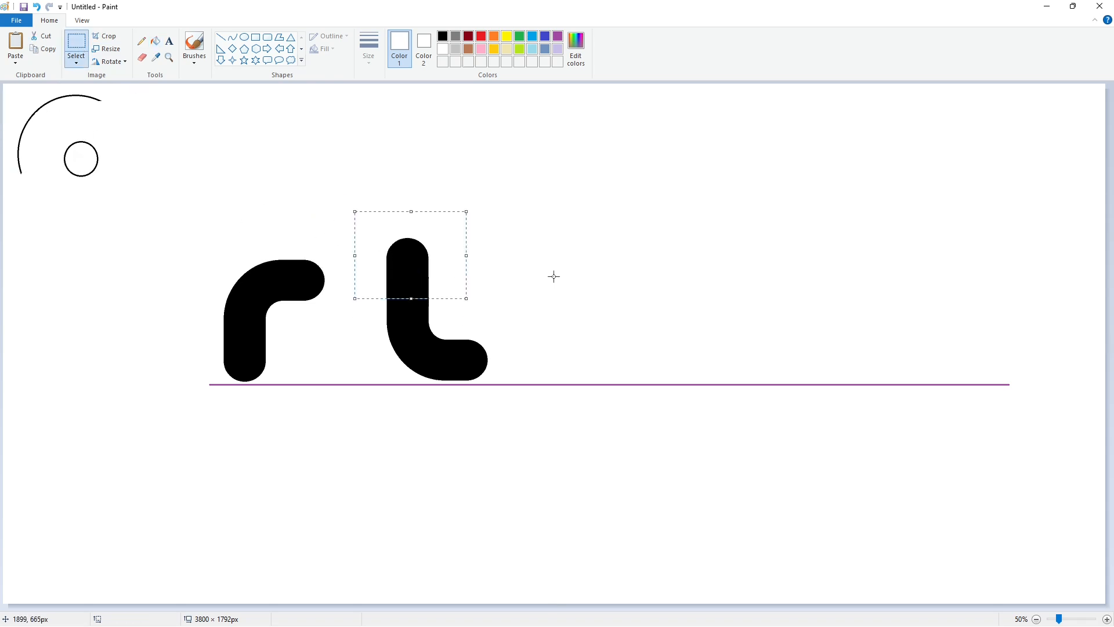
pyautogui.hotkey('ctrl', 'z')
# Select the upper part of the flipped shape's stem and move it up to make the stem taller.
pyautogui.moveTo(462, 312); pyautogui.dragTo(418, 254)
pyautogui.press('Up')
pyautogui.press('Up')
pyautogui.press('Up')
pyautogui.press('Up')
pyautogui.press('Up')
pyautogui.press('Up')
pyautogui.press('Up')
pyautogui.press('Up')
pyautogui.press('Up')
pyautogui.press('Up')
pyautogui.press('Up')
pyautogui.press('Up')
pyautogui.press('Up')
pyautogui.press('Up')
pyautogui.press('Up')
pyautogui.press('Up')
pyautogui.press('Up')
pyautogui.press('Up')
pyautogui.press('Up')
pyautogui.press('Up')
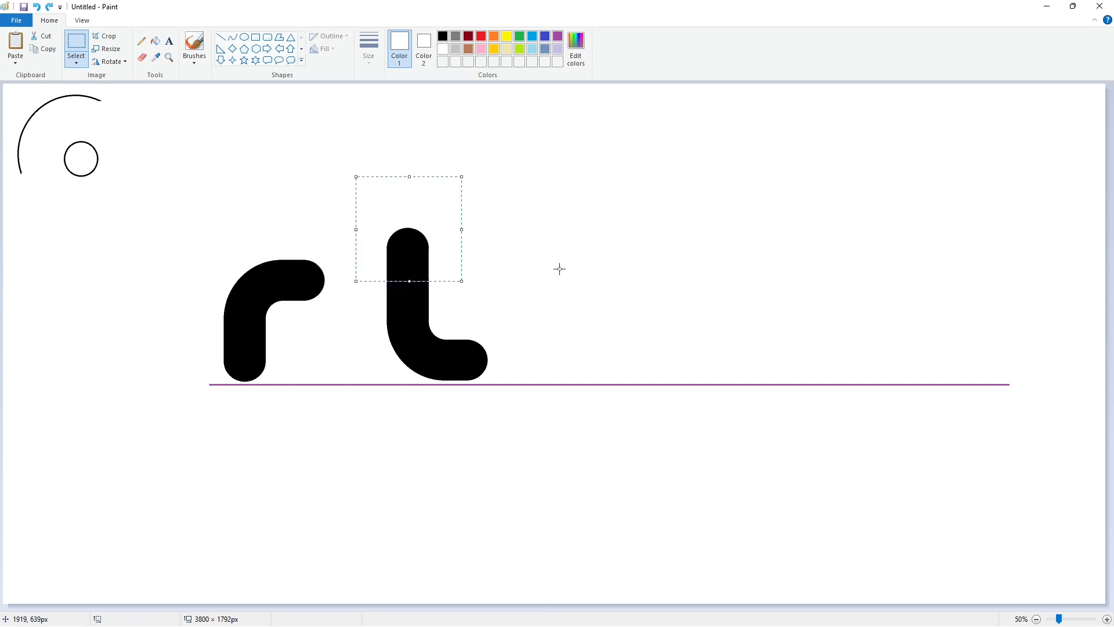
pyautogui.click(553, 268)
# Patch the left edge of the lengthened stem with a short vertical black line.
pyautogui.click(1106, 619)
pyautogui.scroll(-2, 836, 550)
pyautogui.moveTo(487, 606); pyautogui.dragTo(618, 605)
pyautogui.click(221, 37)
pyautogui.moveTo(507, 315); pyautogui.dragTo(507, 356)
pyautogui.click(443, 36)
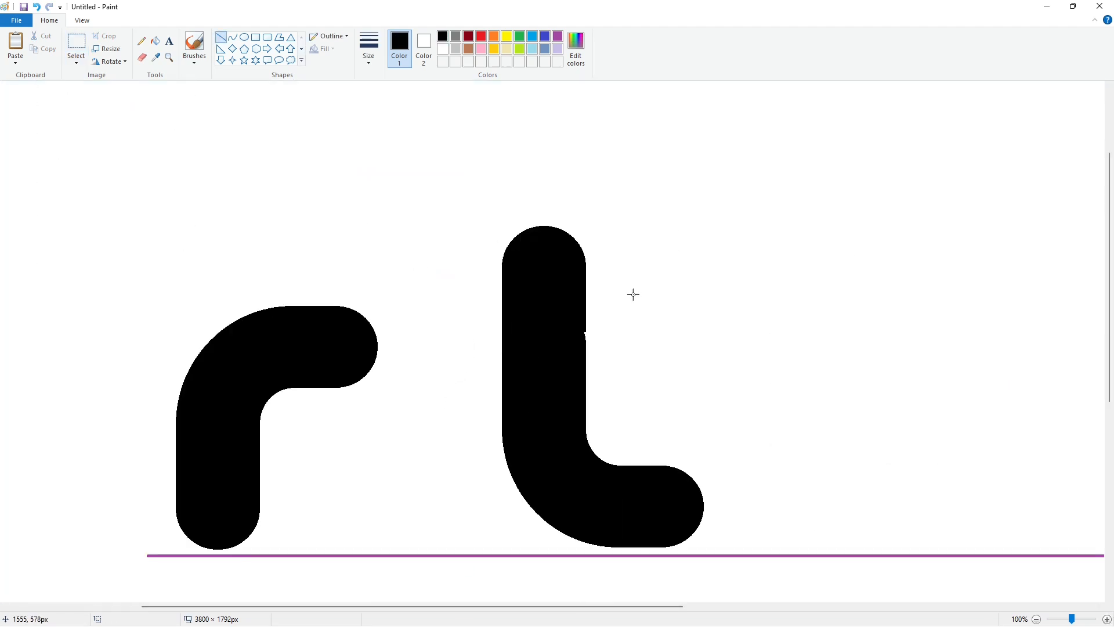
# Copy the rounded end of the r's arm and place it beside the tall stem, level with the r's arm.
pyautogui.click(76, 42)
pyautogui.click(1036, 619)
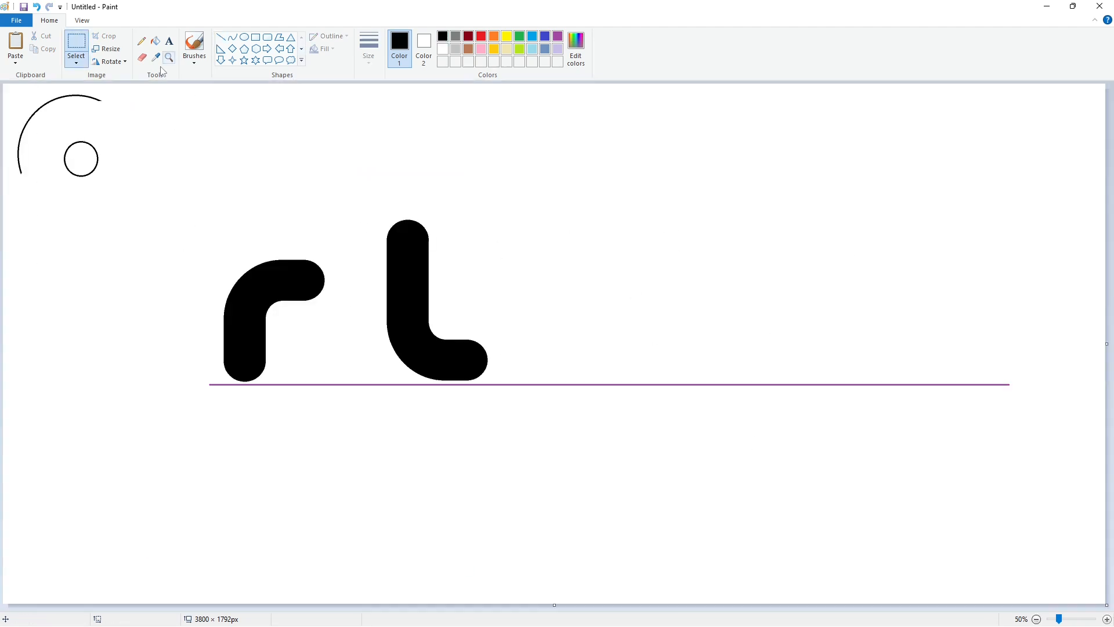
pyautogui.moveTo(288, 322); pyautogui.dragTo(288, 322)
pyautogui.hotkey('ctrl', 'c')
pyautogui.hotkey('ctrl', 'v')
pyautogui.moveTo(27, 142); pyautogui.dragTo(493, 287)
pyautogui.click(637, 285)
# Draw two horizontal black lines joining the tall stem to the upper and lower edges of the rounded end.
pyautogui.click(1106, 619)
pyautogui.hscroll(5, 191, 144)
pyautogui.click(221, 37)
pyautogui.moveTo(451, 436); pyautogui.dragTo(602, 436)
pyautogui.moveTo(597, 508); pyautogui.dragTo(470, 495)
pyautogui.press('Down')
pyautogui.press('Down')
pyautogui.press('Down')
pyautogui.press('Down')
pyautogui.press('Down')
pyautogui.press('Down')
pyautogui.press('Down')
pyautogui.press('Down')
pyautogui.press('Down')
pyautogui.press('Down')
pyautogui.press('Down')
pyautogui.press('Down')
pyautogui.press('Down')
pyautogui.click(263, 204)
# Fill the area between the two connecting lines with black to complete the t's crossbar.
pyautogui.click(155, 40)
pyautogui.click(542, 475)
pyautogui.scroll(-1, 937, 582)
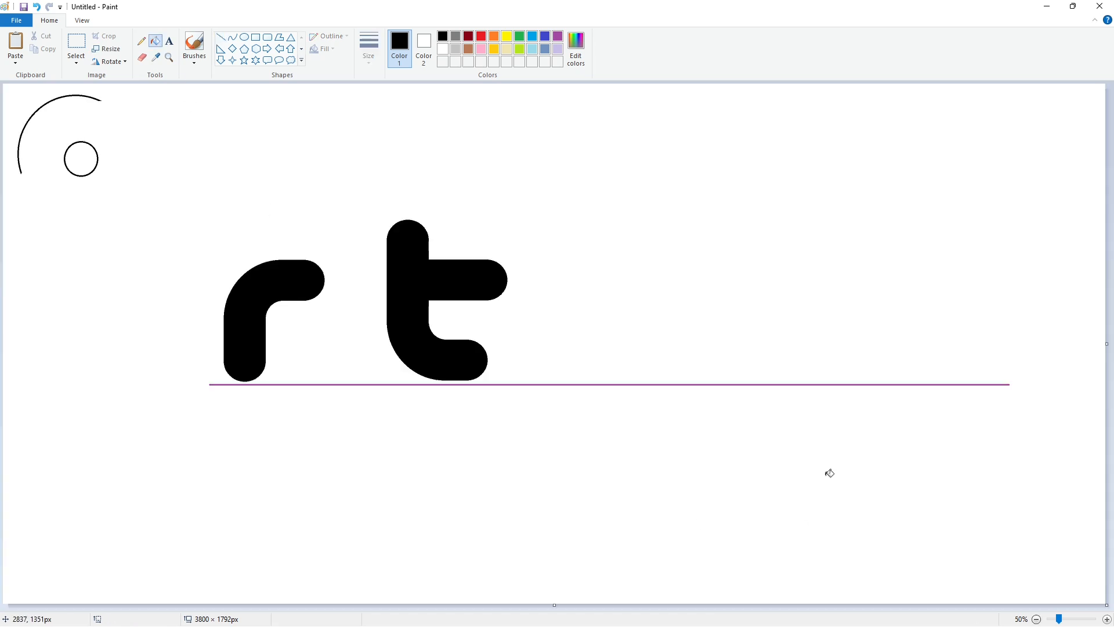
# Draw a black circle outline beside the t for the e's bowl, level with the top of the t's crossbar.
pyautogui.click(244, 36)
pyautogui.moveTo(604, 265); pyautogui.dragTo(686, 343)
pyautogui.moveTo(603, 302); pyautogui.dragTo(607, 302)
pyautogui.click(764, 311)
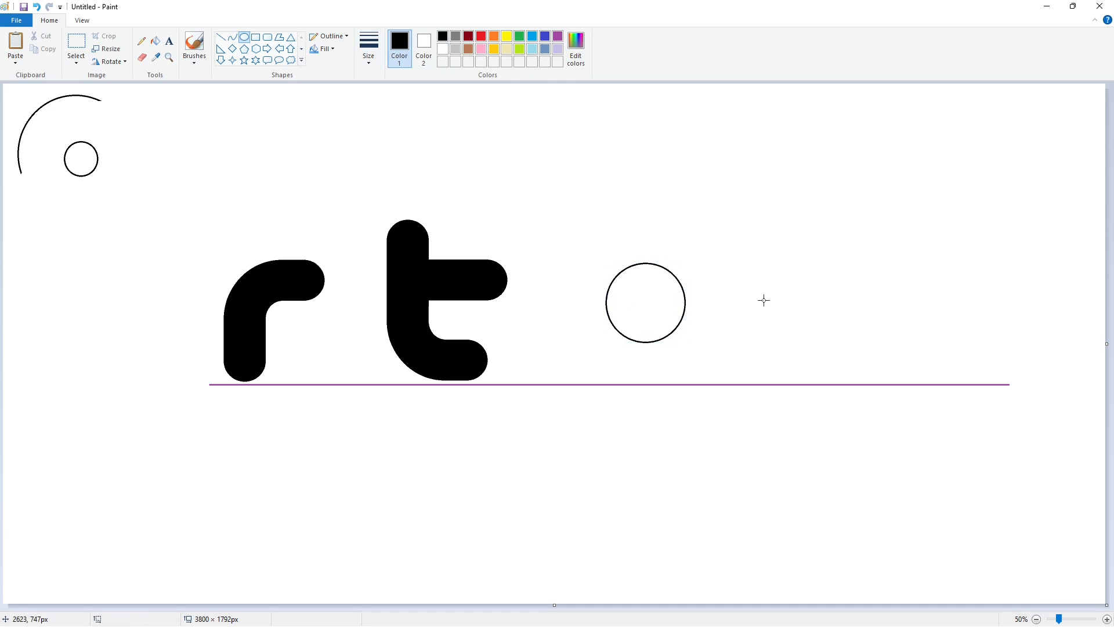
pyautogui.moveTo(573, 265); pyautogui.dragTo(685, 377)
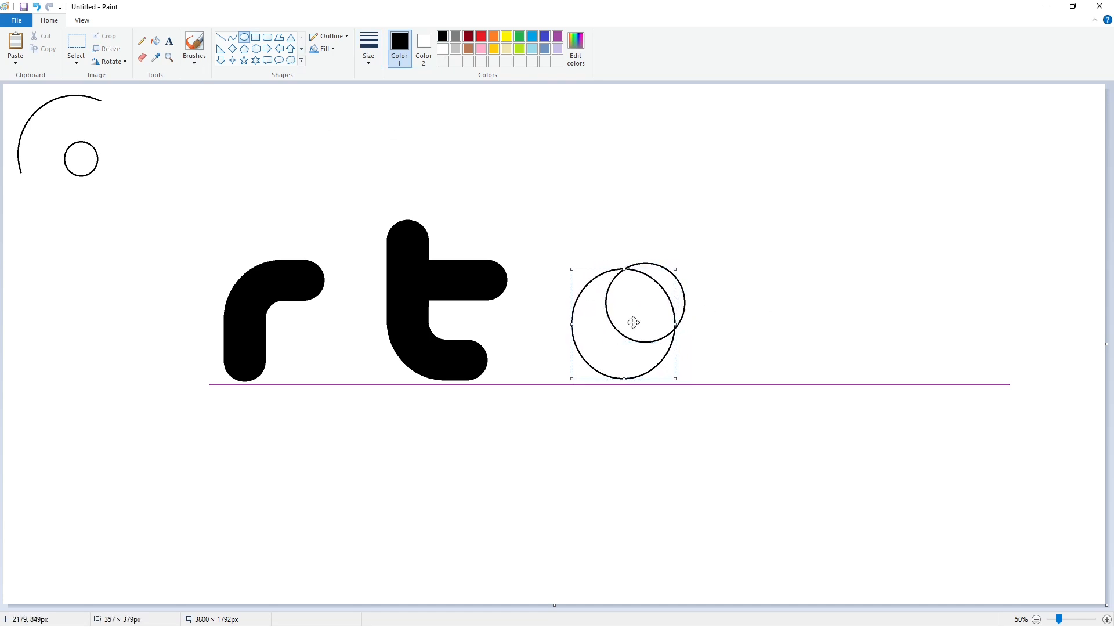
pyautogui.moveTo(631, 264); pyautogui.dragTo(630, 263)
pyautogui.moveTo(631, 378); pyautogui.dragTo(631, 381)
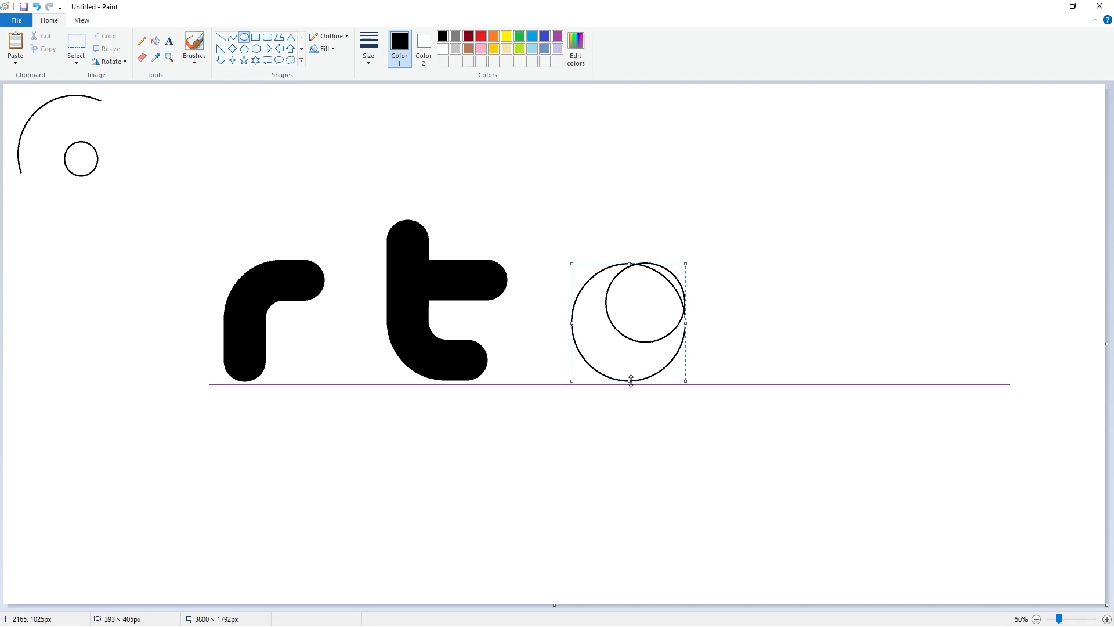
pyautogui.hotkey('ctrl', 'z')
# Copy the e's bowl circle and place the copy in the canvas's left margin as a spare.
pyautogui.click(76, 41)
pyautogui.moveTo(566, 224); pyautogui.dragTo(786, 359)
pyautogui.hotkey('ctrl', 'c')
pyautogui.hotkey('ctrl', 'v')
pyautogui.moveTo(116, 151); pyautogui.dragTo(80, 315)
# Draw a larger dark red circle overlapping the black bowl circle, reaching from its top edge down to the baseline.
pyautogui.click(470, 40)
pyautogui.click(244, 37)
pyautogui.moveTo(572, 263)
pyautogui.mouseDown()
pyautogui.moveTo(667, 378)
pyautogui.moveTo(683, 381)
pyautogui.mouseUp()
pyautogui.click(775, 325)
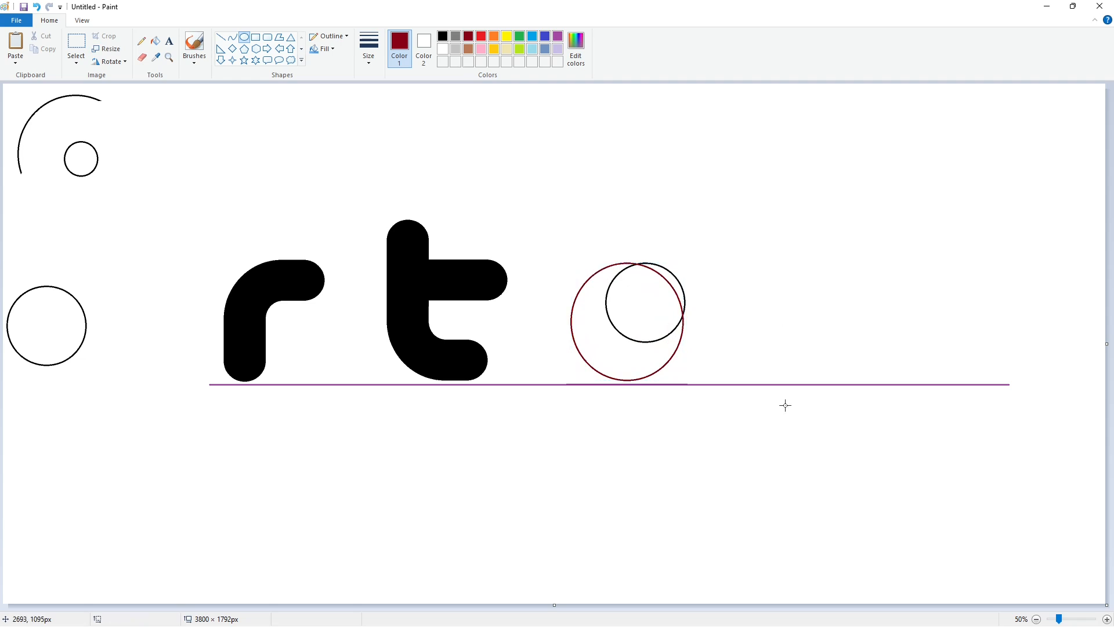
# Paste the copied black circle exactly over the e's bowl circle so it lies on top of the dark red outline.
pyautogui.click(1106, 619)
pyautogui.scroll(-3, 667, 518)
pyautogui.hscroll(3, 666, 518)
pyautogui.hotkey('ctrl', 'v')
pyautogui.moveTo(157, 226); pyautogui.dragTo(579, 380)
pyautogui.click(970, 496)
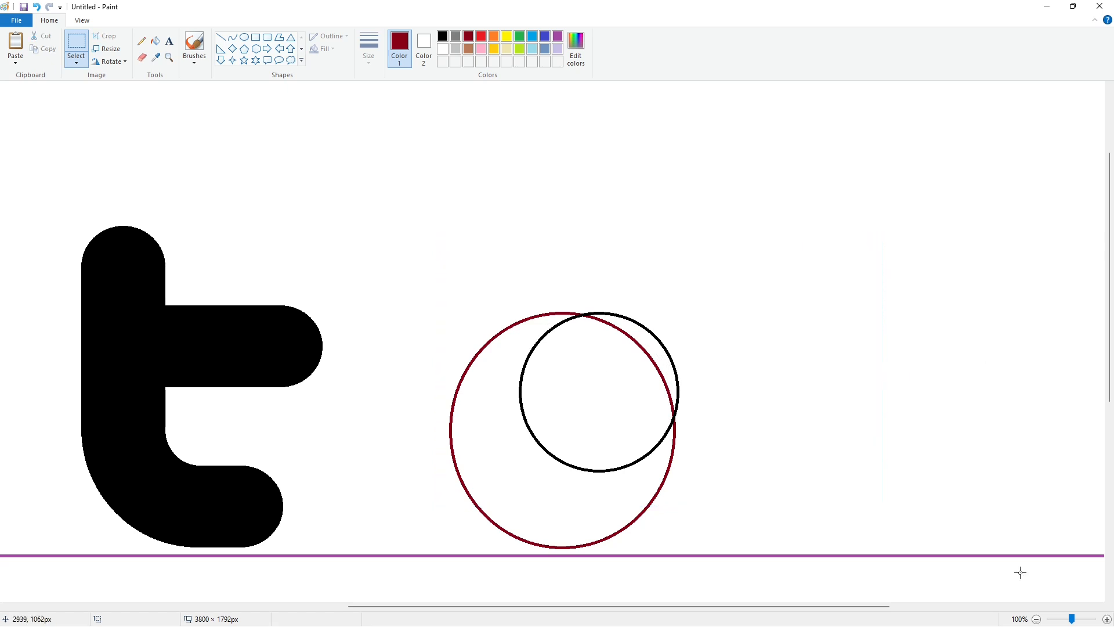
# Copy the rounded end of the t's foot and place it at the lower right of the dark red circle.
pyautogui.click(1037, 619)
pyautogui.hotkey('ctrl', 'c')
pyautogui.hotkey('ctrl', 'v')
pyautogui.moveTo(31, 118); pyautogui.dragTo(656, 361)
pyautogui.press('Right')
pyautogui.press('Right')
pyautogui.press('Right')
pyautogui.press('Right')
pyautogui.press('Right')
pyautogui.press('Right')
pyautogui.press('Right')
pyautogui.press('Right')
pyautogui.press('Right')
pyautogui.press('Right')
pyautogui.press('Right')
pyautogui.press('Right')
pyautogui.press('Right')
pyautogui.press('Right')
pyautogui.press('Right')
pyautogui.press('Right')
pyautogui.press('Right')
pyautogui.press('Right')
pyautogui.press('Right')
pyautogui.press('Right')
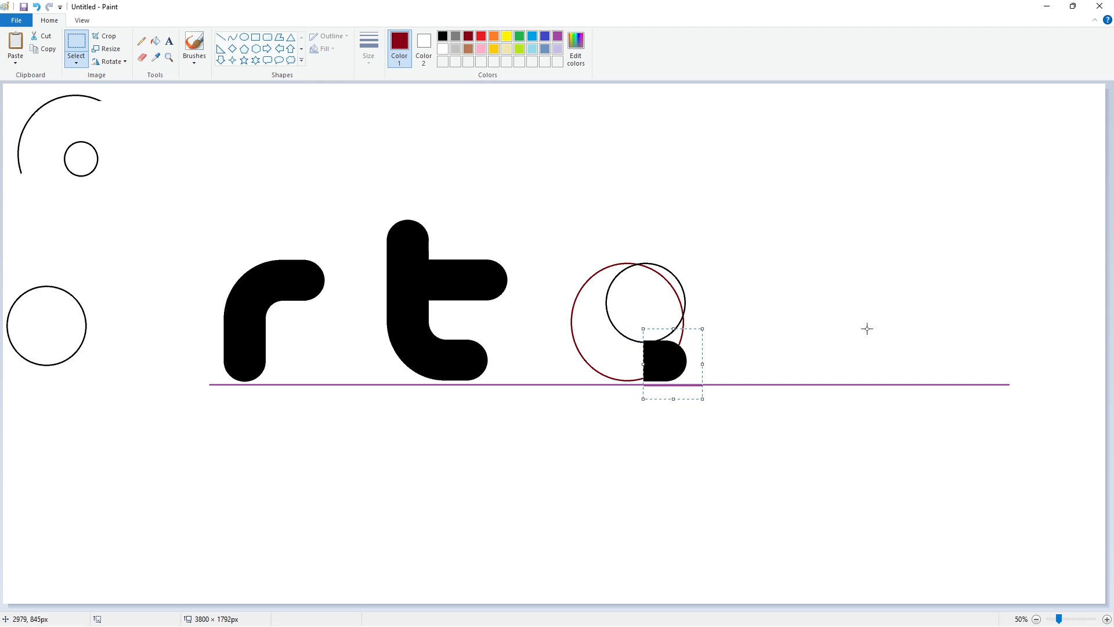
# Fill the e's overlapping circle areas and the dark red outline with black.
pyautogui.click(1106, 618)
pyautogui.moveTo(481, 606); pyautogui.dragTo(848, 605)
pyautogui.scroll(-2, 816, 537)
pyautogui.click(155, 41)
pyautogui.click(442, 48)
pyautogui.click(634, 445)
pyautogui.click(572, 409)
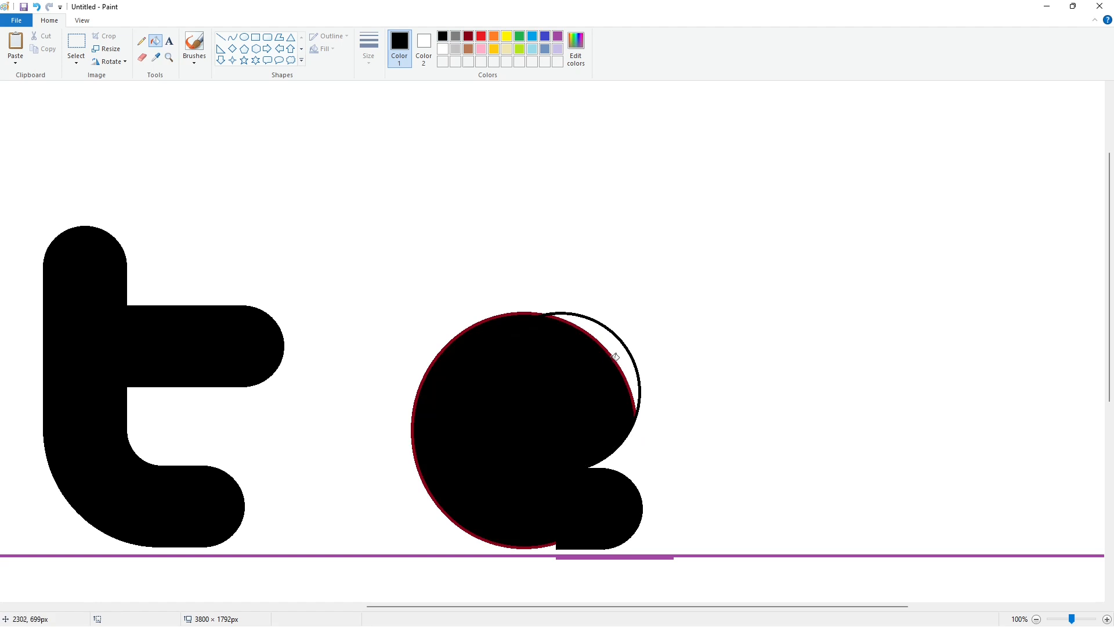
pyautogui.click(623, 352)
pyautogui.click(548, 543)
# Level the e's top with a 78 px horizontal black line and trim the foot's lower edge with a 126 px white line.
pyautogui.click(220, 37)
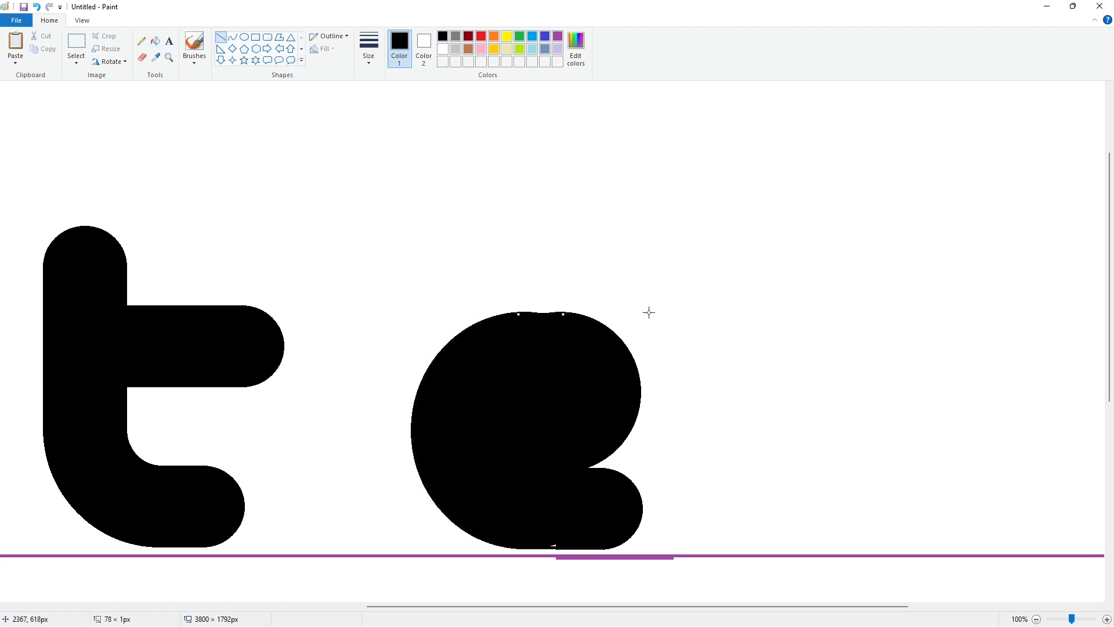
pyautogui.moveTo(549, 547); pyautogui.dragTo(621, 547)
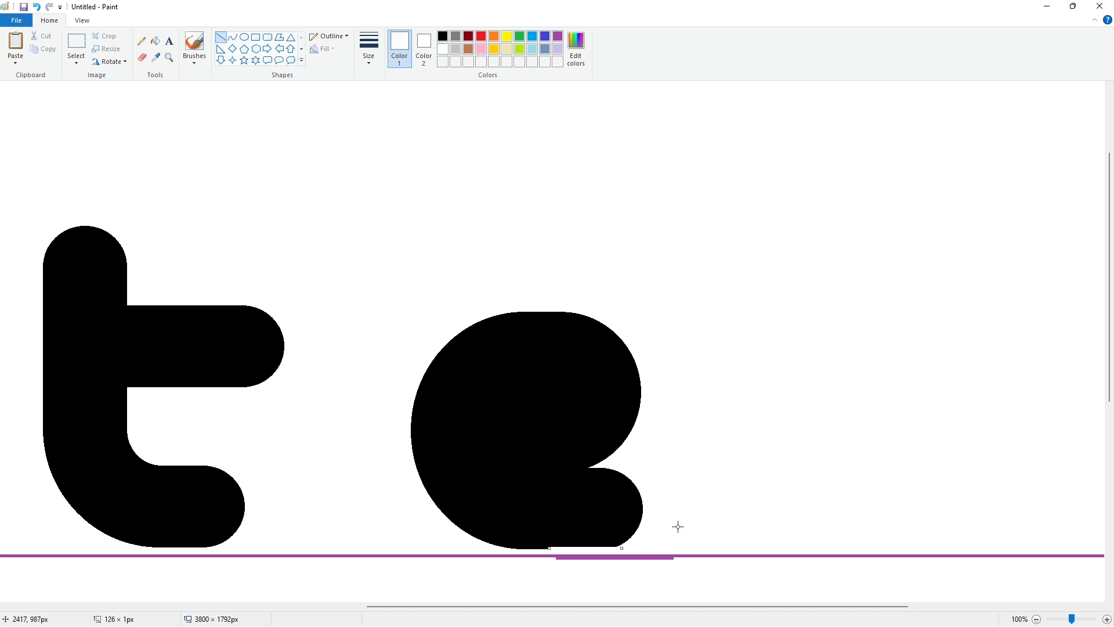
pyautogui.click(1036, 620)
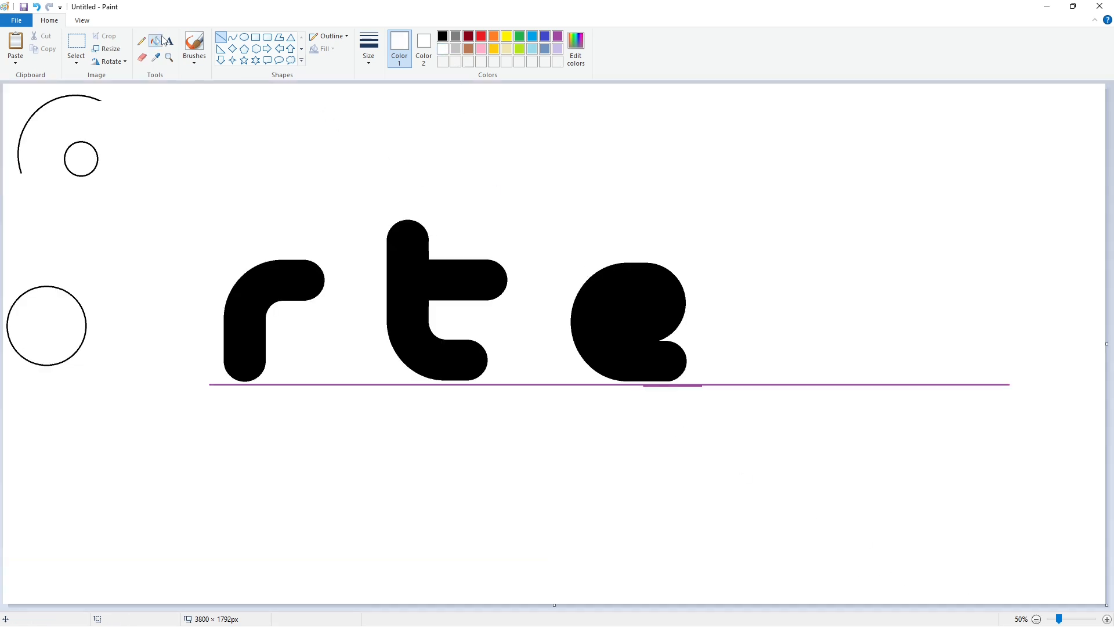
# Fill the e with lavender and draw a black circle outline of about 133 px at its centre.
pyautogui.click(155, 40)
pyautogui.click(557, 48)
pyautogui.click(610, 313)
pyautogui.click(243, 36)
pyautogui.click(442, 35)
pyautogui.moveTo(610, 301); pyautogui.dragTo(649, 340)
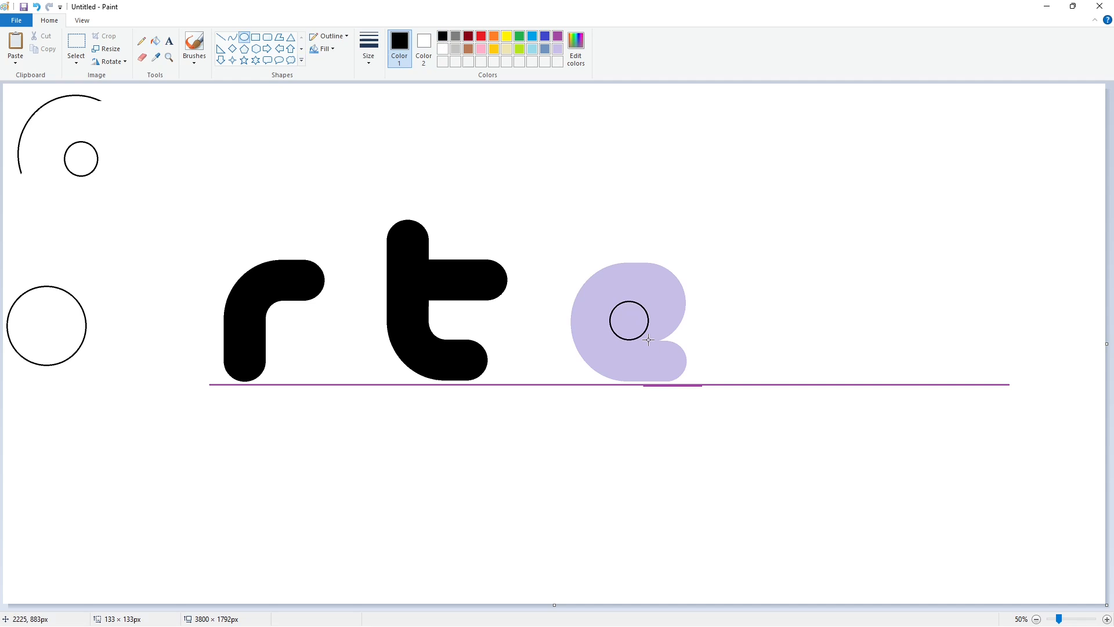
# Fill the centre circle with purple, and recolour its outline and the rest of the e until the letter is black.
pyautogui.click(156, 41)
pyautogui.click(557, 36)
pyautogui.click(628, 322)
pyautogui.click(557, 48)
pyautogui.click(648, 312)
pyautogui.click(442, 36)
pyautogui.click(640, 281)
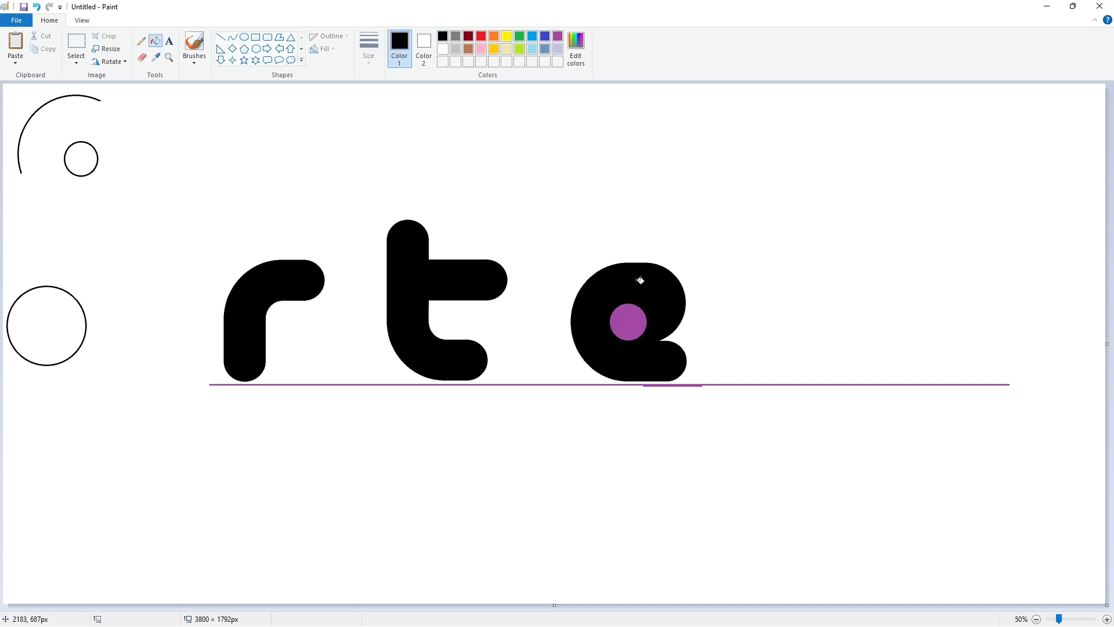
# Remove the purple baseline by filling it with white.
pyautogui.click(725, 383)
pyautogui.click(720, 384)
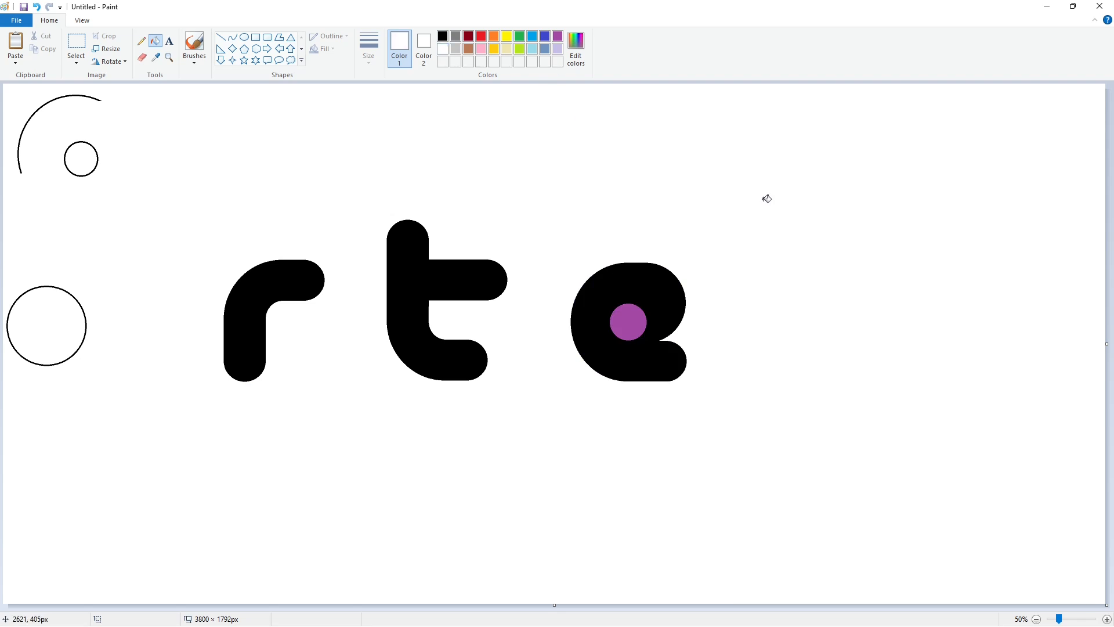
# Draw a small black circle above the e, with a diagonal line running from its top down to the left for the accent.
pyautogui.click(245, 36)
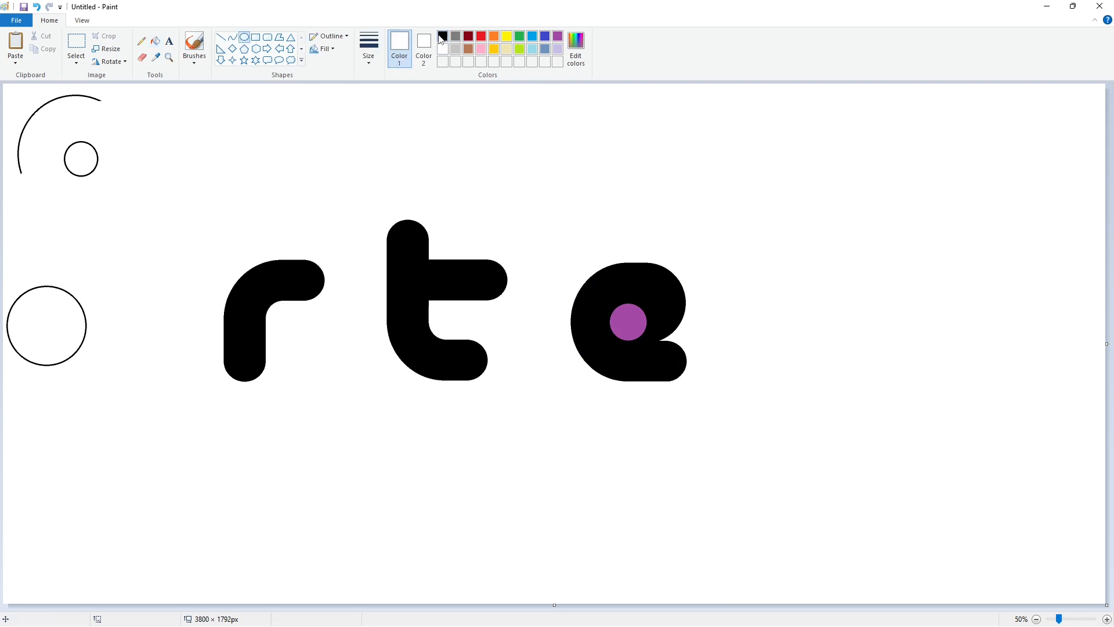
pyautogui.moveTo(640, 223); pyautogui.dragTo(701, 237)
pyautogui.click(701, 226)
pyautogui.click(222, 38)
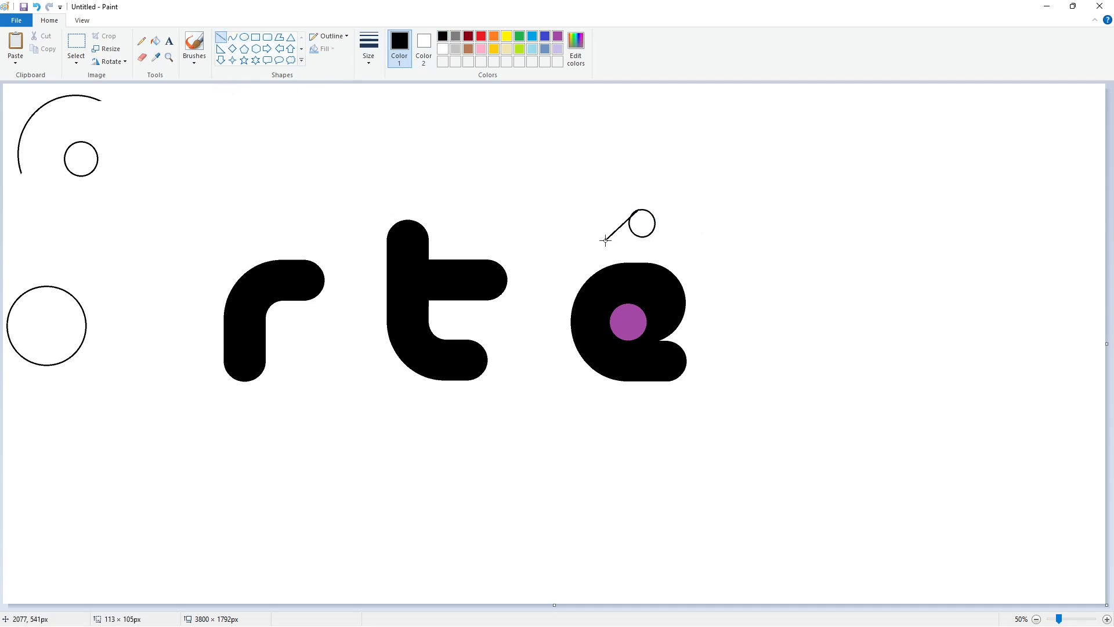
pyautogui.click(705, 249)
# Close the accent with a horizontal black line under the small circle and fill the enclosed areas with black.
pyautogui.click(1106, 618)
pyautogui.moveTo(541, 606); pyautogui.dragTo(805, 584)
pyautogui.moveTo(746, 389); pyautogui.dragTo(697, 390)
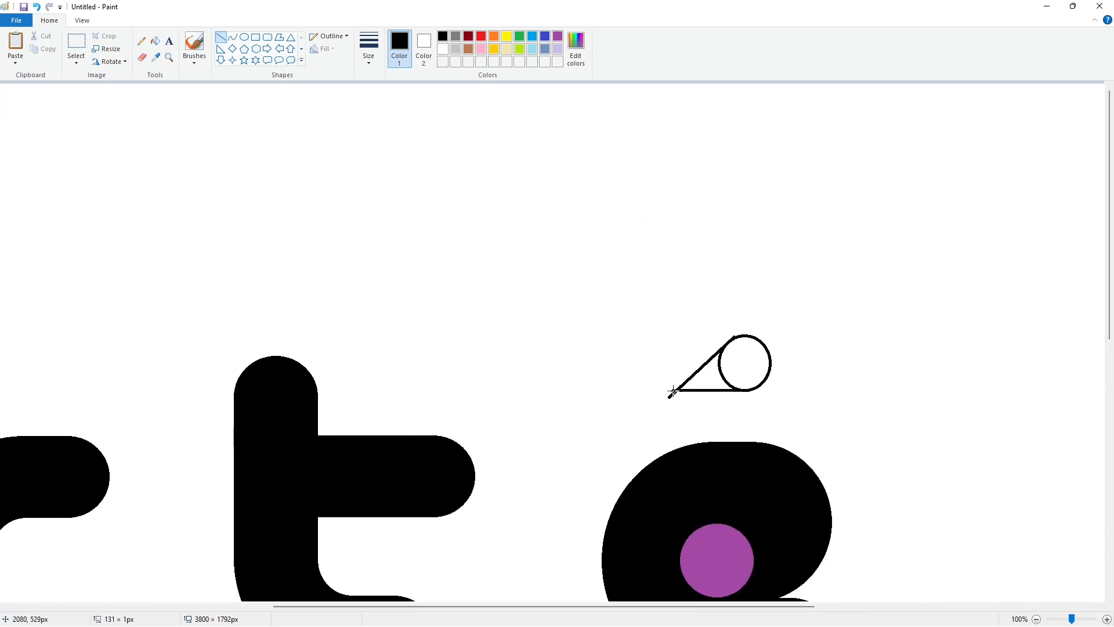
pyautogui.click(817, 395)
pyautogui.click(155, 41)
pyautogui.click(742, 363)
pyautogui.click(710, 377)
# Trim the accent's uneven edge and overshooting tip with white lines.
pyautogui.click(442, 48)
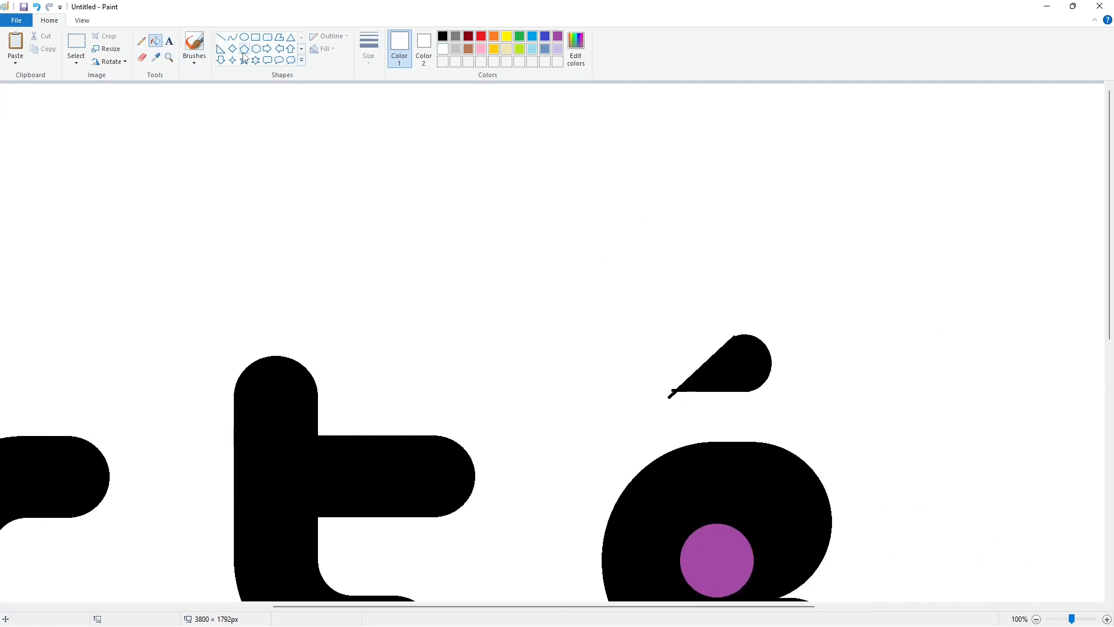
pyautogui.click(220, 36)
pyautogui.moveTo(743, 330); pyautogui.dragTo(701, 340)
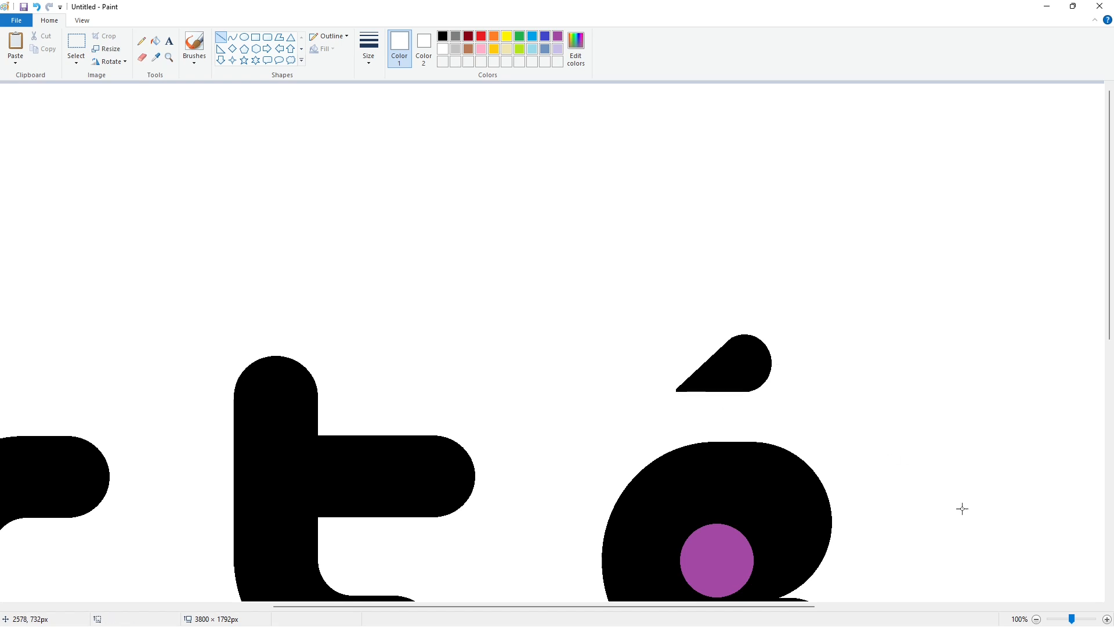
pyautogui.keyDown('ctrl'); pyautogui.scroll(-2, 946, 492); pyautogui.keyUp('ctrl')
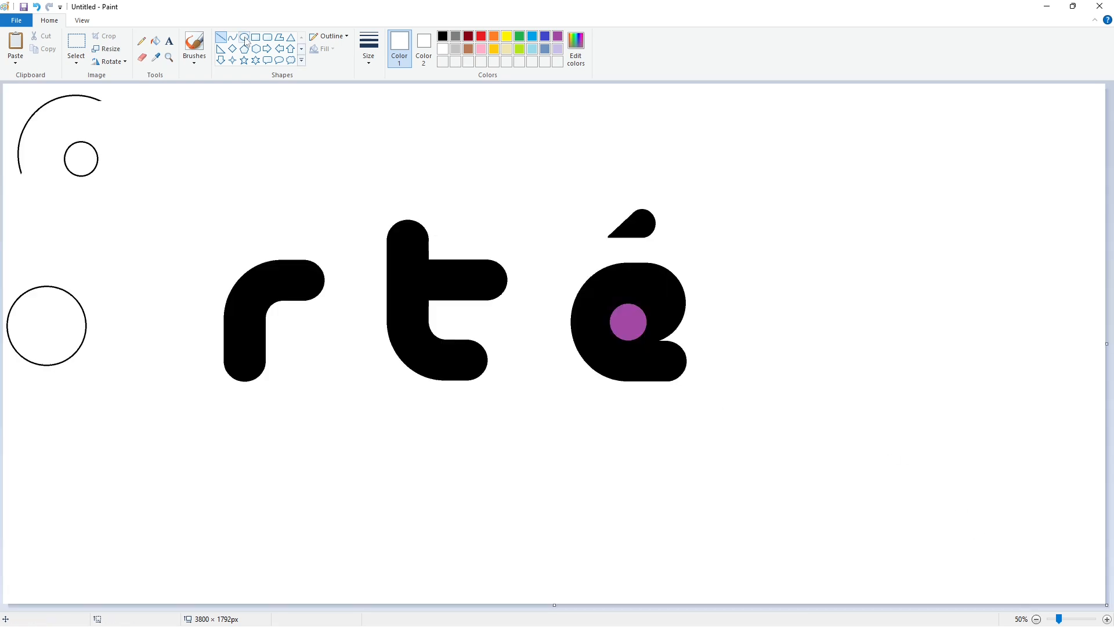
# Draw a small black circle outline to the lower right of the é.
pyautogui.click(244, 37)
pyautogui.click(443, 37)
pyautogui.moveTo(787, 408); pyautogui.dragTo(786, 407)
pyautogui.hotkey('ctrl', 'z')
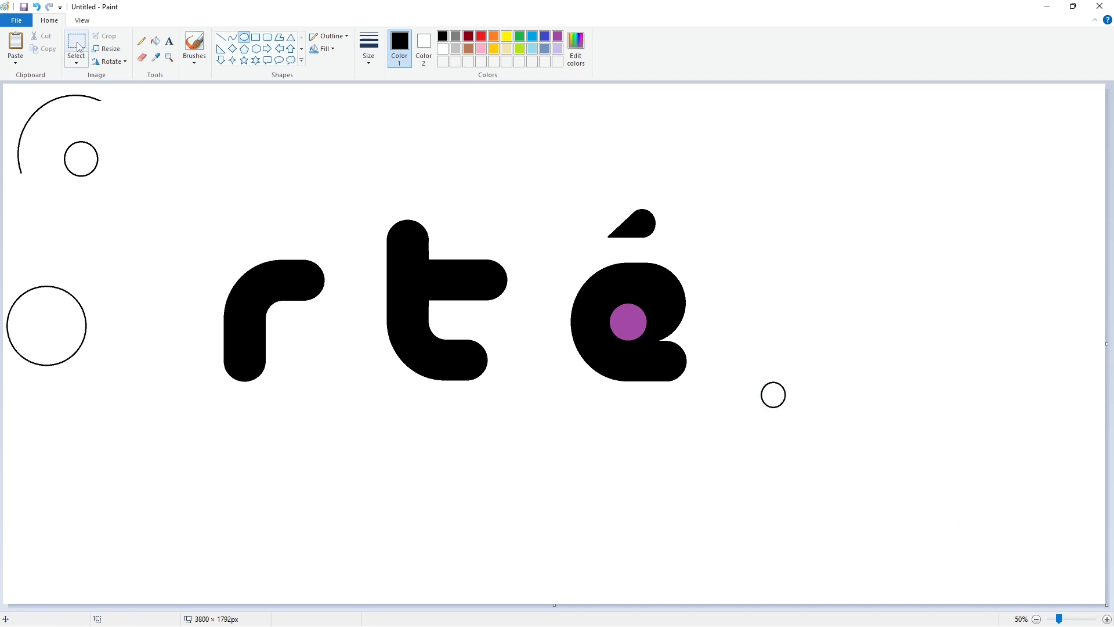
# Copy the new small circle and place the copy in the left margin above the larger spare circle.
pyautogui.click(76, 43)
pyautogui.moveTo(732, 349); pyautogui.dragTo(822, 429)
pyautogui.hotkey('ctrl', 'c')
pyautogui.hotkey('ctrl', 'v')
pyautogui.moveTo(39, 120); pyautogui.dragTo(32, 227)
pyautogui.click(175, 170)
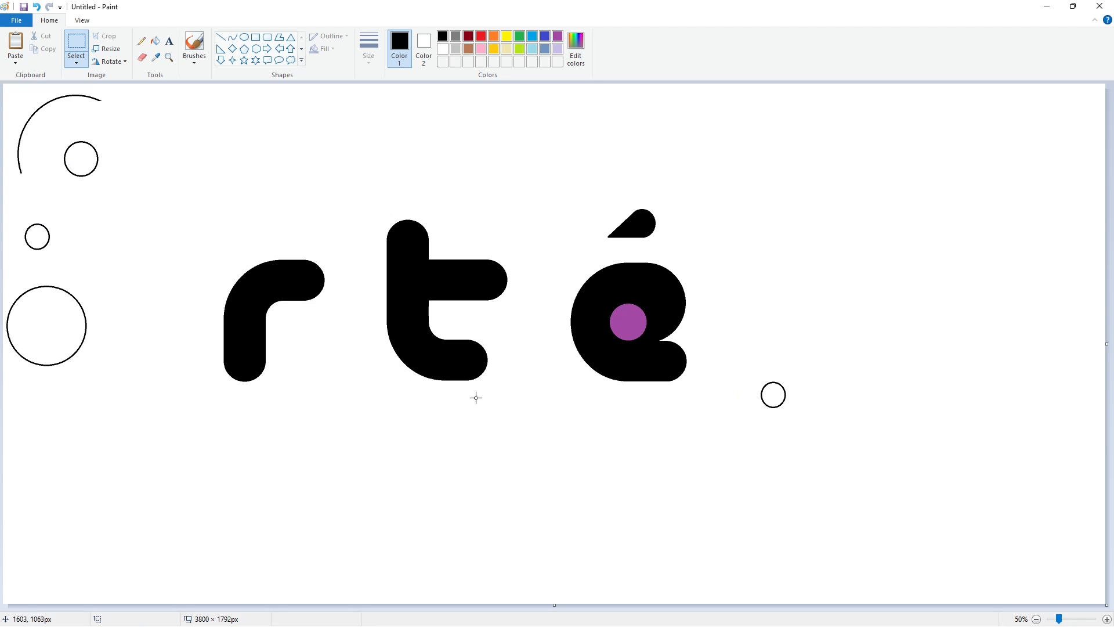
# Paste another copy of the small circle below and to the left of the one beside the é.
pyautogui.hotkey('ctrl', 'v')
pyautogui.moveTo(44, 132); pyautogui.dragTo(748, 457)
pyautogui.press('Up')
pyautogui.press('Up')
pyautogui.press('Right')
# Draw two vertical lines down from the upper small circle and two horizontal lines from the lower one, crossing at the corner.
pyautogui.scroll(1, 1017, 541)
pyautogui.scroll(-5, 1017, 541)
pyautogui.moveTo(463, 607); pyautogui.dragTo(904, 606)
pyautogui.click(220, 37)
pyautogui.moveTo(667, 317); pyautogui.dragTo(672, 485)
pyautogui.moveTo(620, 317)
pyautogui.mouseDown()
pyautogui.moveTo(636, 443)
pyautogui.moveTo(625, 440)
pyautogui.moveTo(689, 411)
pyautogui.mouseUp()
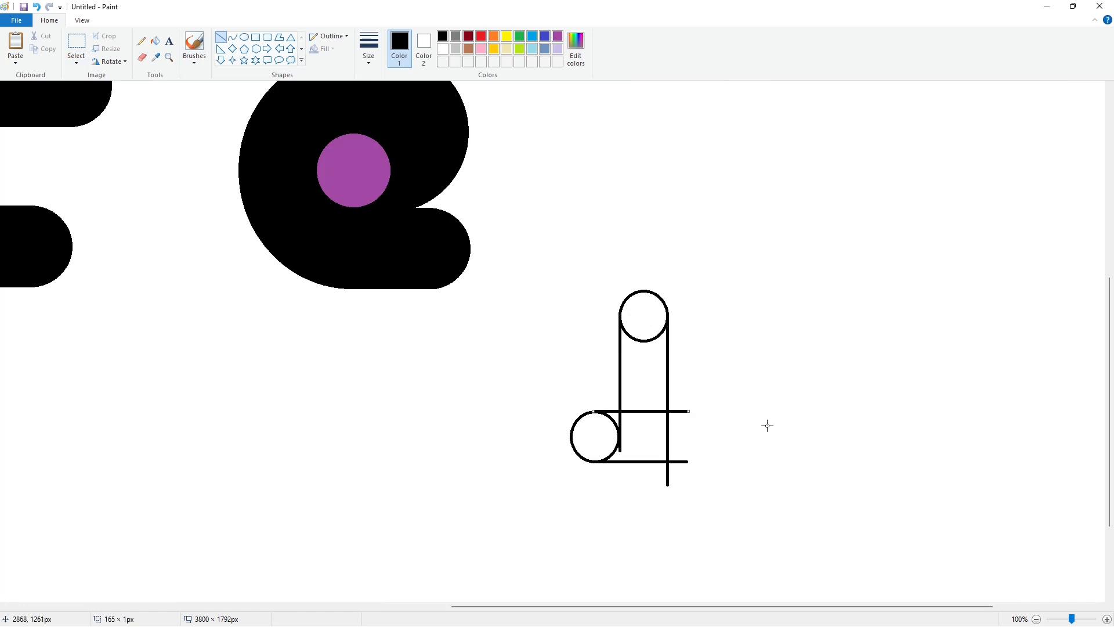
pyautogui.press('Down')
pyautogui.press('Up')
pyautogui.press('Up')
# Fill the enclosed parts of the j-shaped outline with black, and recolour the whole shape purple.
pyautogui.click(155, 42)
pyautogui.click(643, 318)
pyautogui.click(643, 377)
pyautogui.click(644, 436)
pyautogui.click(597, 435)
pyautogui.click(557, 38)
pyautogui.click(630, 406)
pyautogui.click(1036, 618)
# Draw a medium-sized black circle near the j-shape and move it to the lower end of the left margin.
pyautogui.click(244, 37)
pyautogui.click(442, 36)
pyautogui.moveTo(716, 411)
pyautogui.mouseDown()
pyautogui.moveTo(782, 466)
pyautogui.moveTo(772, 448)
pyautogui.mouseUp()
pyautogui.moveTo(784, 453)
pyautogui.mouseDown()
pyautogui.moveTo(784, 466)
pyautogui.moveTo(115, 514)
pyautogui.mouseUp()
# Erase two gaps in the lower margin circle and fill its upper-left stretch with white to leave a lower-right arc.
pyautogui.click(142, 57)
pyautogui.click(155, 41)
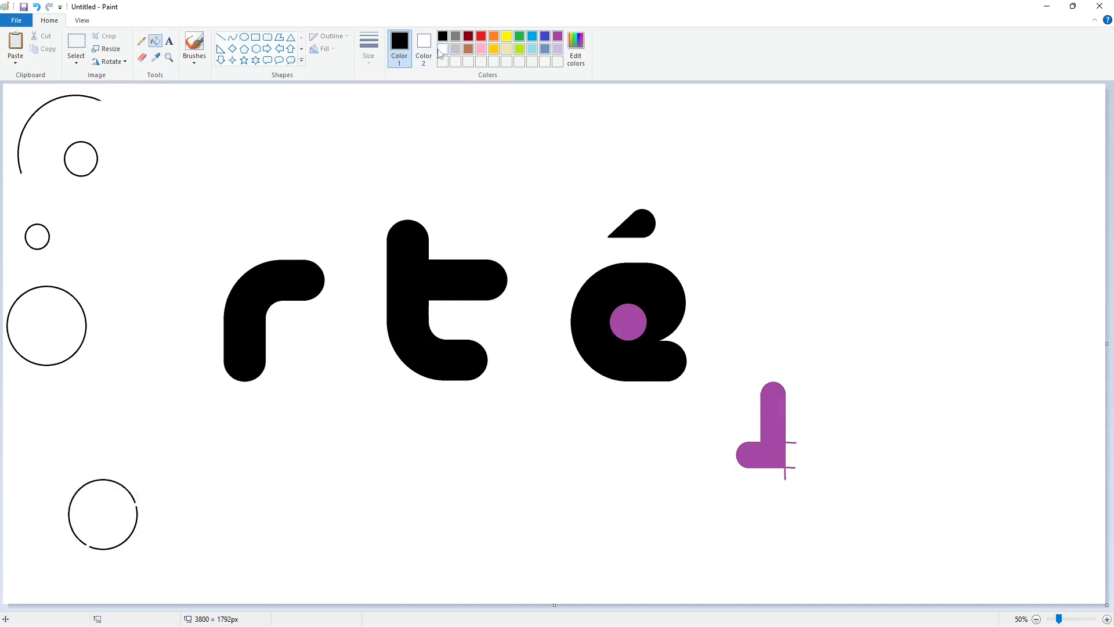
pyautogui.click(442, 49)
pyautogui.click(113, 481)
# Try to fit a copy of the margin arc onto the outer corner of the j-shape.
pyautogui.click(76, 42)
pyautogui.moveTo(49, 469); pyautogui.dragTo(187, 595)
pyautogui.click(1106, 619)
pyautogui.moveTo(466, 607); pyautogui.dragTo(931, 607)
pyautogui.hotkey('ctrl', 'v')
pyautogui.moveTo(181, 203); pyautogui.dragTo(621, 276)
pyautogui.press('Down')
pyautogui.press('Down')
pyautogui.press('Down')
pyautogui.press('Down')
pyautogui.press('Down')
pyautogui.press('Down')
pyautogui.press('Down')
pyautogui.press('Down')
pyautogui.press('Down')
pyautogui.press('Down')
pyautogui.press('Down')
pyautogui.press('Down')
pyautogui.press('Down')
pyautogui.press('Down')
pyautogui.press('Down')
pyautogui.press('Down')
pyautogui.press('Down')
pyautogui.press('Down')
pyautogui.press('Down')
pyautogui.press('Down')
pyautogui.hotkey('ctrl', 'z')
# Trim the lower-left end of the margin arc and clear the cut-off remnant.
pyautogui.moveTo(557, 607)
pyautogui.mouseDown()
pyautogui.moveTo(278, 574)
pyautogui.moveTo(92, 580)
pyautogui.mouseUp()
pyautogui.click(142, 57)
pyautogui.moveTo(195, 488); pyautogui.dragTo(185, 500)
pyautogui.click(155, 40)
# Copy the trimmed arc and align the copy along the outer lower-right corner of the purple j-shape.
pyautogui.click(76, 61)
pyautogui.click(100, 87)
pyautogui.moveTo(135, 342); pyautogui.dragTo(384, 556)
pyautogui.hotkey('ctrl', 'c')
pyautogui.moveTo(429, 606); pyautogui.dragTo(898, 606)
pyautogui.hotkey('ctrl', 'v')
pyautogui.moveTo(123, 216); pyautogui.dragTo(590, 305)
pyautogui.press('Right')
pyautogui.press('Right')
pyautogui.press('Right')
pyautogui.press('Right')
pyautogui.press('Right')
pyautogui.press('Right')
pyautogui.press('Down')
pyautogui.press('Down')
pyautogui.press('Down')
pyautogui.press('Down')
pyautogui.press('Down')
pyautogui.press('Down')
pyautogui.press('Down')
pyautogui.press('Down')
pyautogui.press('Down')
pyautogui.press('Down')
pyautogui.press('Down')
# Fill everything outside the corner arc on the j-shape with white and recolour the arc purple.
pyautogui.click(155, 41)
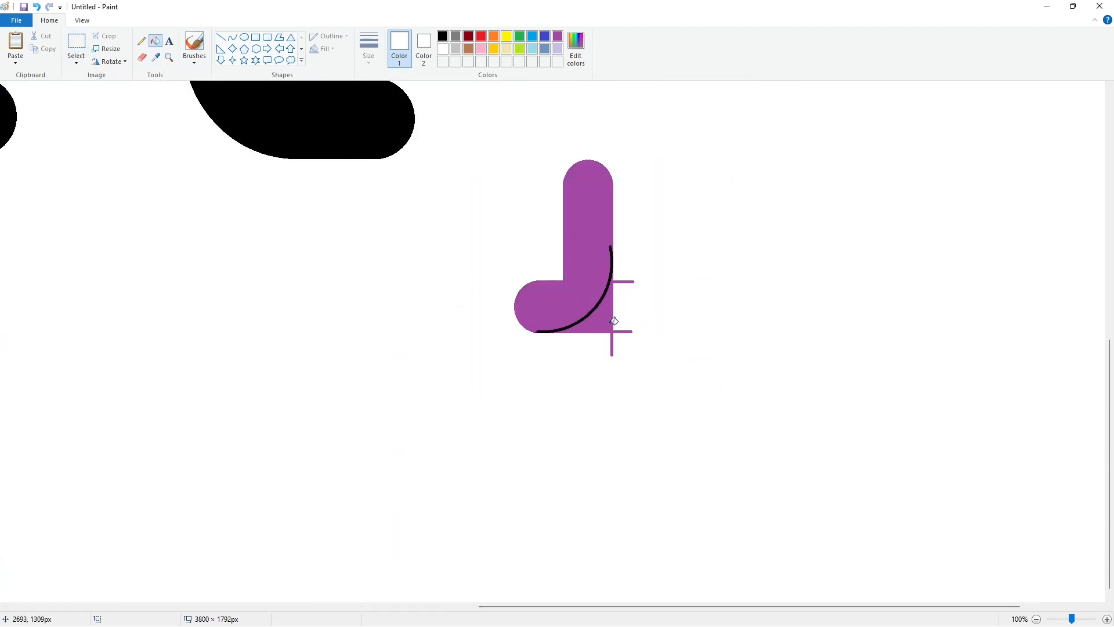
pyautogui.click(558, 37)
pyautogui.click(611, 267)
pyautogui.click(1036, 619)
# Draw a small black circle and fit it into the inner corner of the j-shape, touching both arms.
pyautogui.click(244, 36)
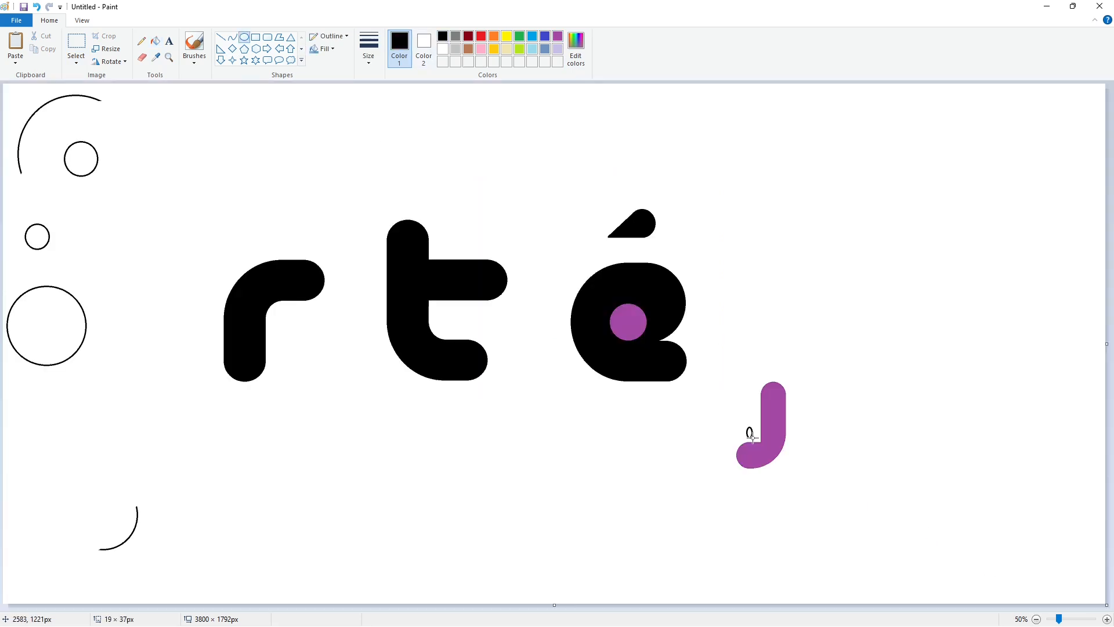
pyautogui.moveTo(750, 429); pyautogui.dragTo(742, 428)
pyautogui.click(1106, 619)
pyautogui.click(76, 42)
pyautogui.moveTo(578, 349); pyautogui.dragTo(635, 402)
pyautogui.click(784, 398)
pyautogui.hotkey('ctrl', 'x')
pyautogui.hotkey('ctrl', 'v')
pyautogui.moveTo(34, 122); pyautogui.dragTo(635, 395)
pyautogui.press('Right')
pyautogui.press('Right')
pyautogui.press('Right')
pyautogui.press('Right')
pyautogui.press('Down')
pyautogui.press('Down')
pyautogui.press('Down')
pyautogui.press('Down')
# Round the inner corner of the j-shape with a purple fill and clear the rest of the small circle.
pyautogui.click(557, 35)
pyautogui.click(155, 41)
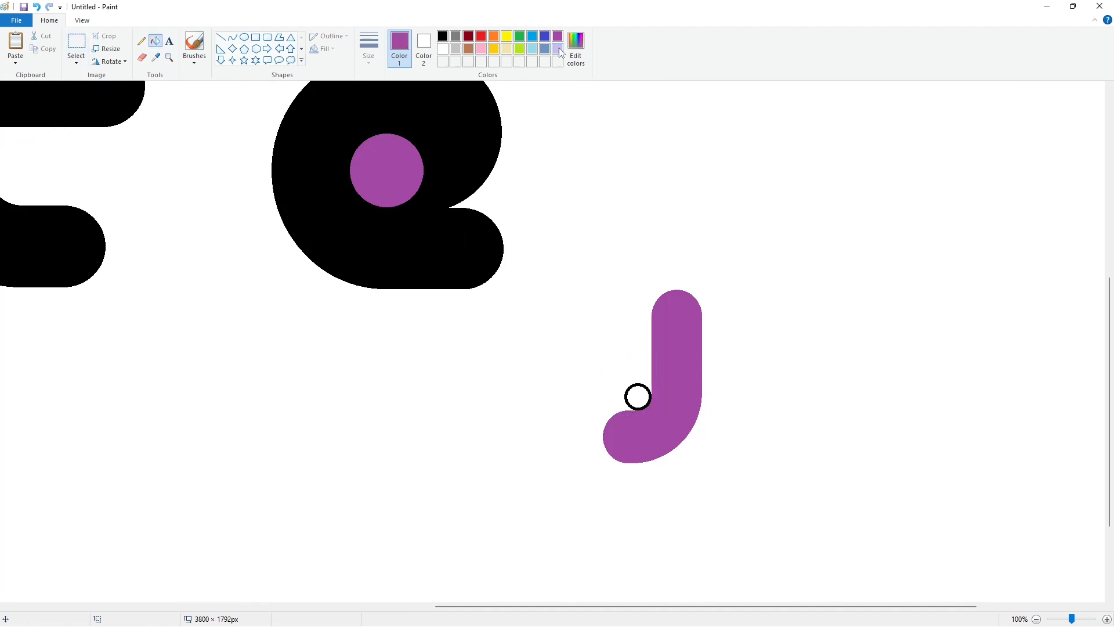
pyautogui.click(642, 385)
pyautogui.click(1036, 619)
# Paste a spare copy of the smallest circle above the letter r, near the left margin arc.
pyautogui.hotkey('ctrl', 'v')
pyautogui.moveTo(178, 131); pyautogui.dragTo(179, 132)
pyautogui.click(279, 130)
# Recolour the j-shape black.
pyautogui.click(443, 36)
pyautogui.click(155, 42)
pyautogui.click(769, 441)
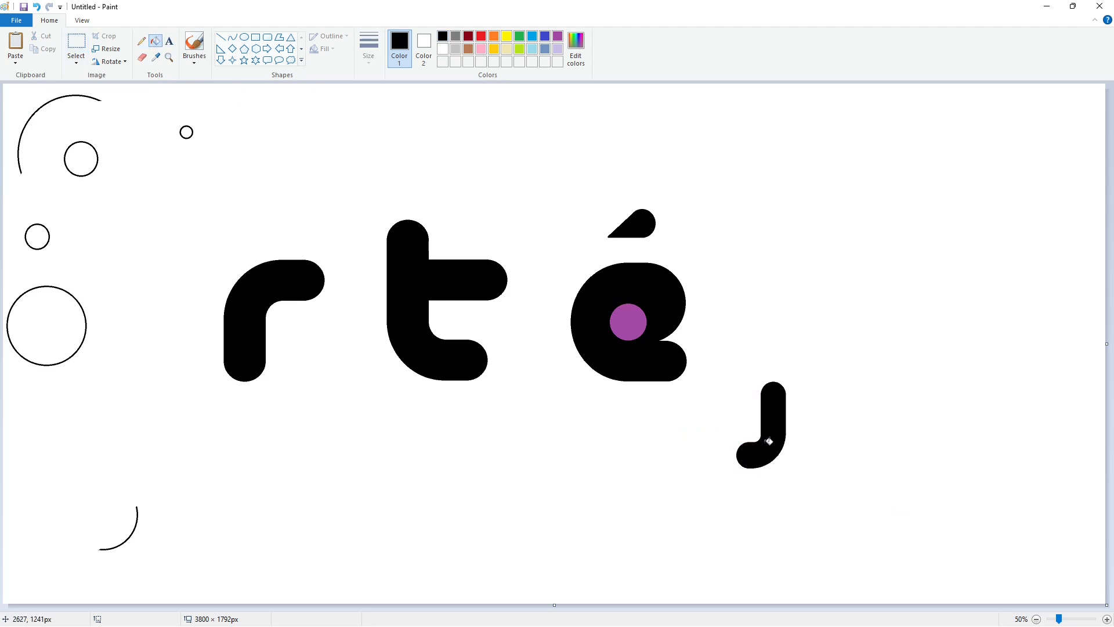
# Duplicate the j-shape, flip the copy horizontally and vertically, and place it beside the original as a small r.
pyautogui.click(76, 44)
pyautogui.moveTo(814, 343); pyautogui.dragTo(711, 518)
pyautogui.hotkey('ctrl', 'c')
pyautogui.hotkey('ctrl', 'v')
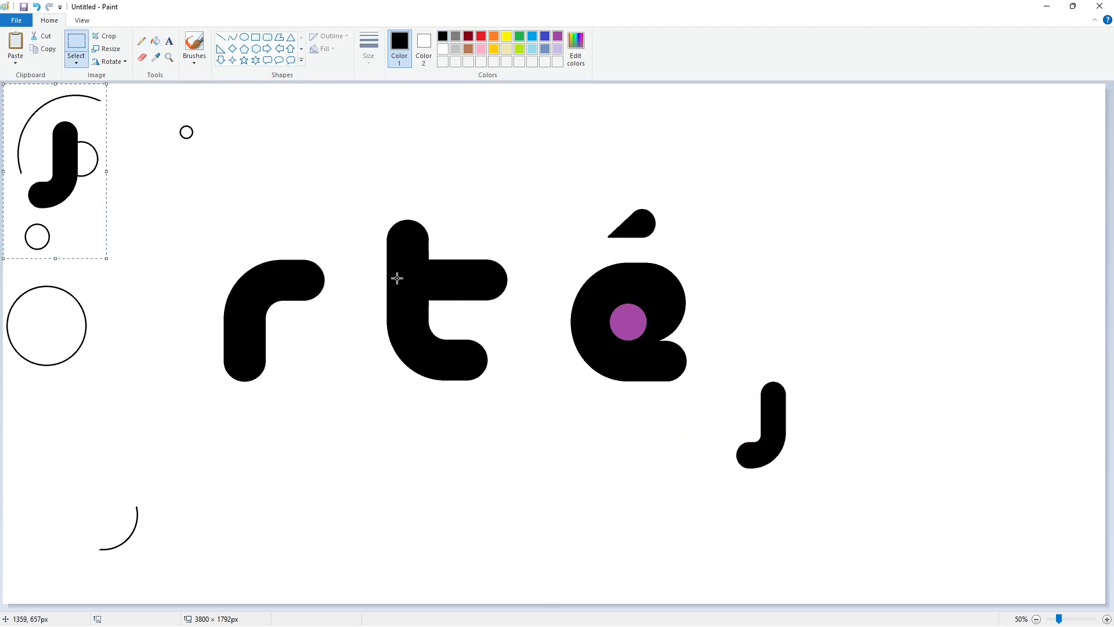
pyautogui.click(114, 61)
pyautogui.click(128, 127)
pyautogui.click(113, 61)
pyautogui.click(122, 113)
pyautogui.moveTo(61, 160); pyautogui.dragTo(810, 394)
pyautogui.click(967, 395)
# Recolour the small r purple and overlay a black copy of its upper curve, shifted slightly down and to the right.
pyautogui.hotkey('ctrl', 'c')
pyautogui.click(155, 41)
pyautogui.click(557, 36)
pyautogui.click(840, 418)
pyautogui.hotkey('ctrl', 'v')
pyautogui.moveTo(41, 117); pyautogui.dragTo(860, 384)
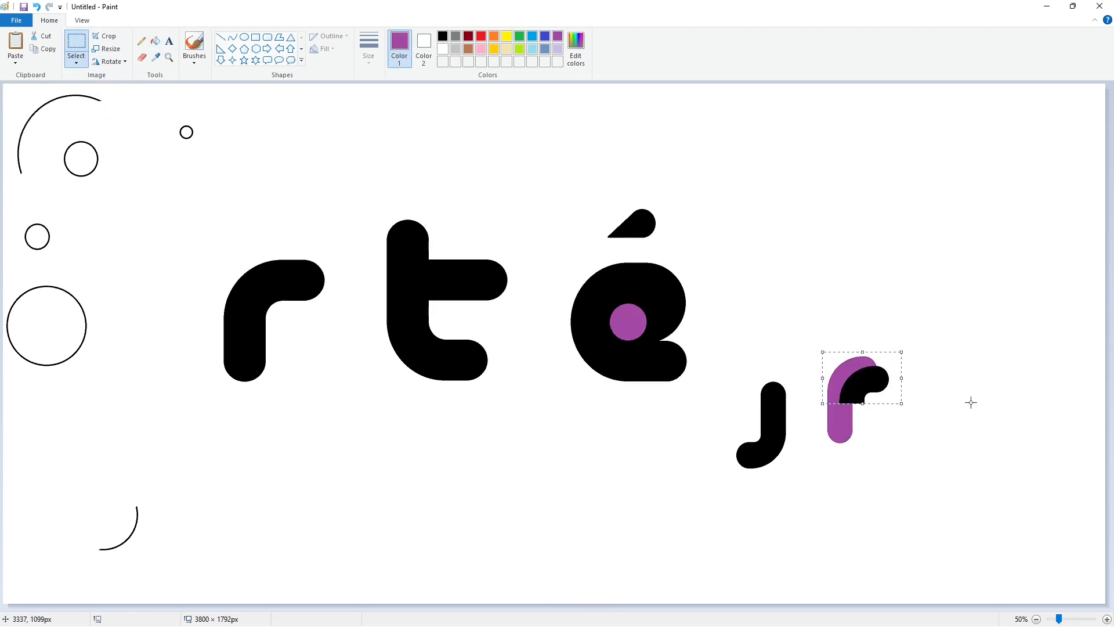
# Recolour the purple body of the small r black.
pyautogui.click(1106, 618)
pyautogui.moveTo(752, 606); pyautogui.dragTo(856, 605)
pyautogui.click(220, 37)
pyautogui.click(155, 41)
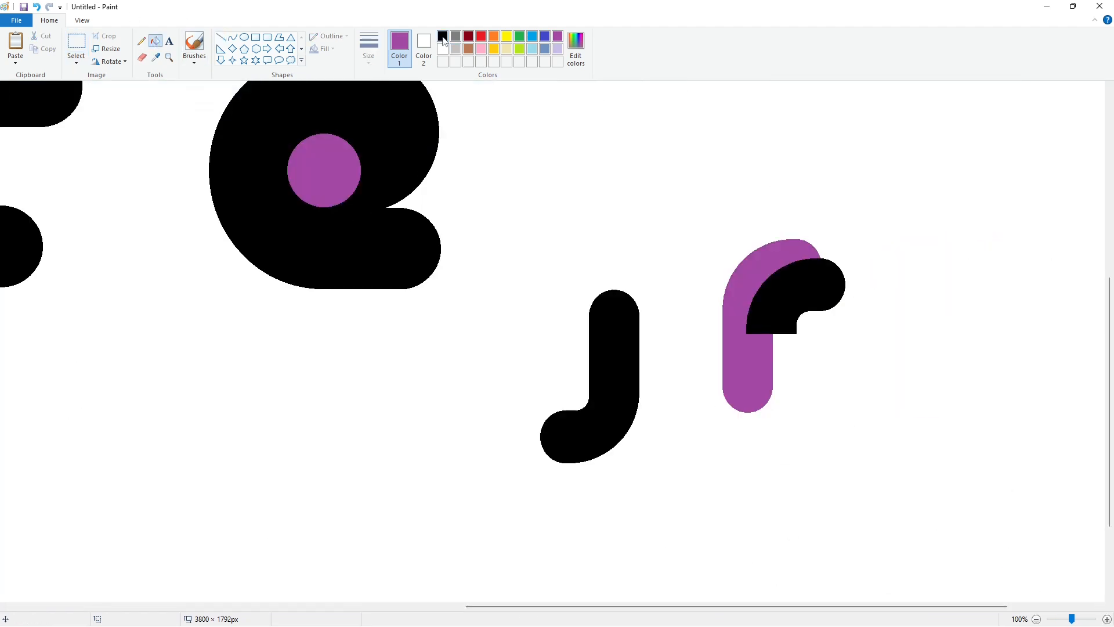
pyautogui.click(442, 35)
pyautogui.click(736, 348)
# Draw white lines across the small r: two horizontal ones along the arm's edges and a short vertical one along the stem's inner edge.
pyautogui.click(223, 38)
pyautogui.moveTo(669, 251); pyautogui.dragTo(848, 251)
pyautogui.press('Down')
pyautogui.press('Down')
pyautogui.press('Down')
pyautogui.press('Down')
pyautogui.press('Down')
pyautogui.press('Down')
pyautogui.press('Down')
pyautogui.press('Down')
pyautogui.moveTo(821, 313); pyautogui.dragTo(752, 313)
pyautogui.press('Up')
pyautogui.press('Up')
pyautogui.click(790, 342)
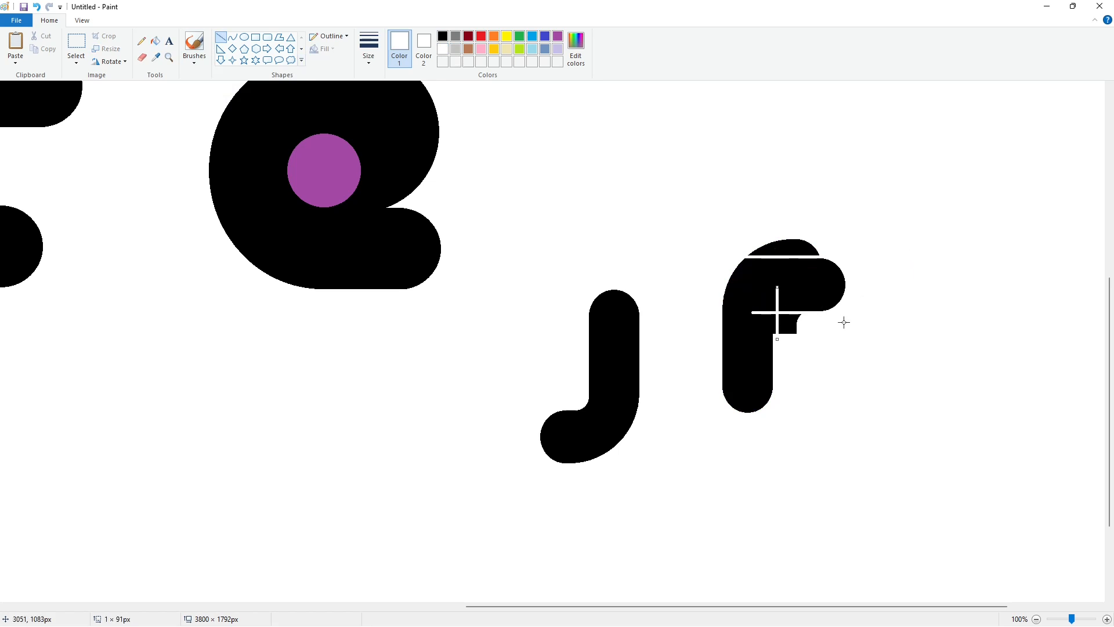
# Fill the cut-off pieces above and below the arm of the small r with white.
pyautogui.click(155, 41)
pyautogui.click(787, 324)
pyautogui.click(787, 246)
pyautogui.click(1036, 619)
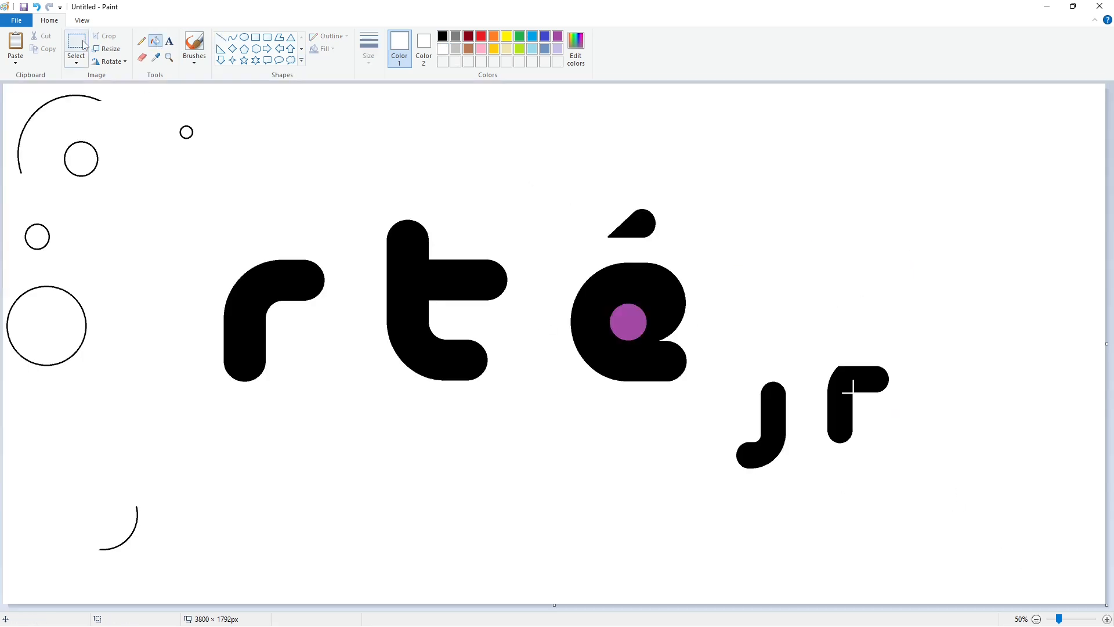
# Select the spare arc at the lower end of the left margin and recolour the small r purple.
pyautogui.click(76, 41)
pyautogui.moveTo(50, 464); pyautogui.dragTo(202, 603)
pyautogui.click(156, 42)
pyautogui.click(558, 36)
pyautogui.click(837, 374)
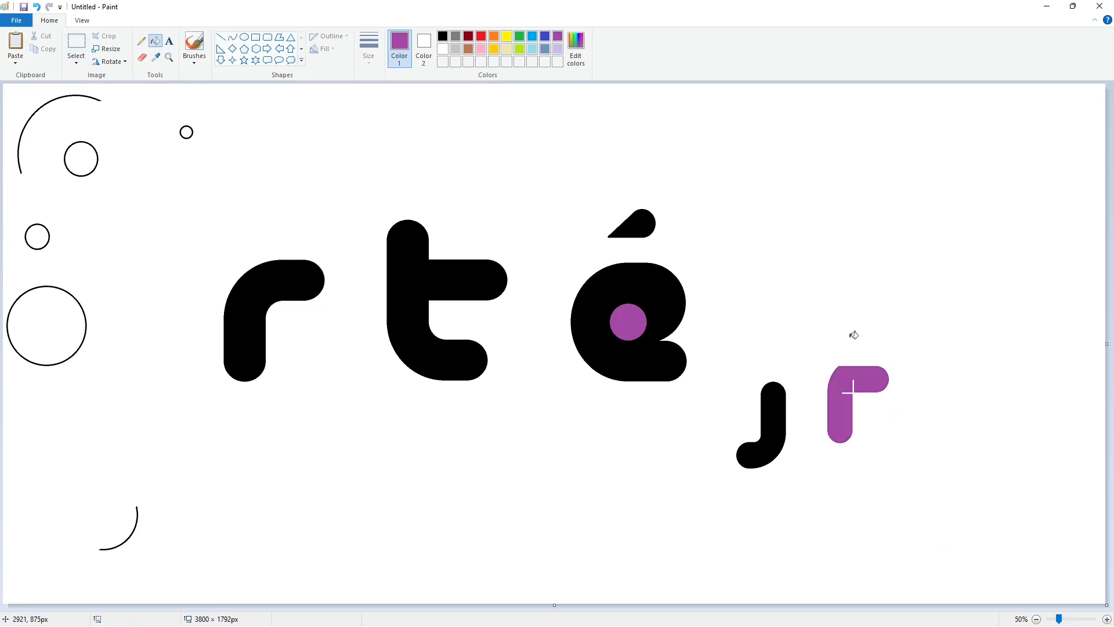
pyautogui.hotkey('ctrl', 'v')
pyautogui.moveTo(565, 260); pyautogui.dragTo(826, 382)
pyautogui.hotkey('ctrl', 'z')
# Paste the copied arc, rotate it to match, and place it over the outer corner of the small r.
pyautogui.click(1106, 619)
pyautogui.moveTo(534, 606); pyautogui.dragTo(1065, 606)
pyautogui.scroll(-1, 859, 475)
pyautogui.hotkey('ctrl', 'v')
pyautogui.click(108, 62)
pyautogui.click(111, 127)
pyautogui.click(109, 62)
pyautogui.moveTo(136, 179); pyautogui.dragTo(595, 424)
pyautogui.click(111, 126)
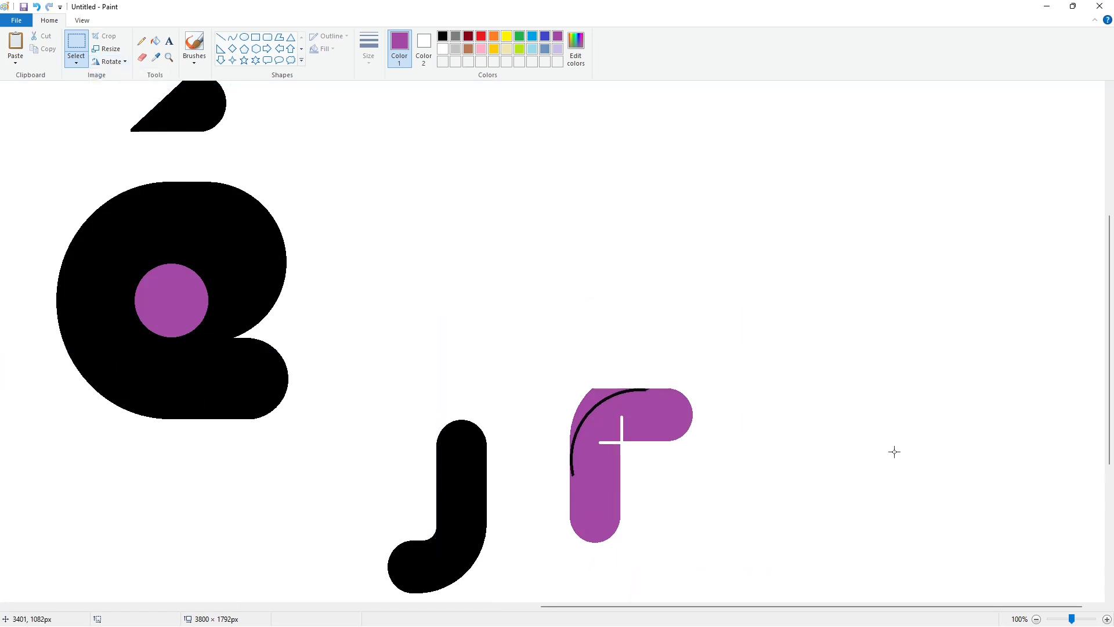
# Fill the small r's corner outside the arc with white and recolour the arc purple.
pyautogui.click(155, 41)
pyautogui.click(442, 48)
pyautogui.click(581, 421)
pyautogui.click(558, 36)
pyautogui.click(637, 389)
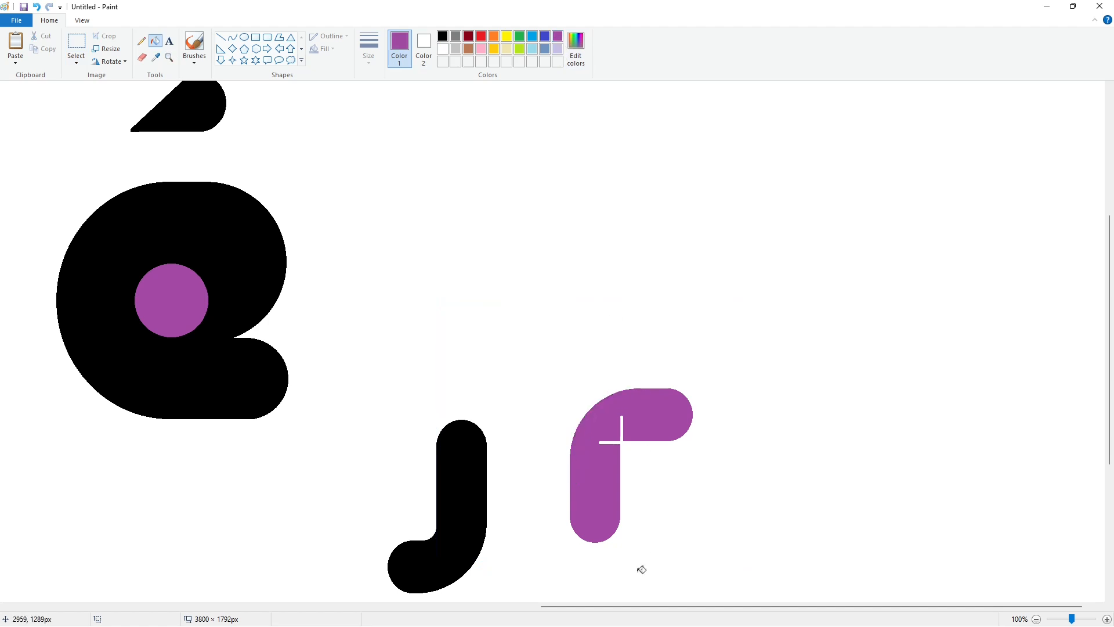
# Copy the smallest spare circle from the upper left of the drawing and place it in the small r's inner corner.
pyautogui.moveTo(643, 606); pyautogui.dragTo(106, 606)
pyautogui.scroll(4, 104, 576)
pyautogui.click(76, 43)
pyautogui.moveTo(300, 116); pyautogui.dragTo(448, 261)
pyautogui.hotkey('ctrl', 'c')
pyautogui.scroll(-4, 398, 524)
pyautogui.moveTo(398, 606); pyautogui.dragTo(920, 606)
pyautogui.hotkey('ctrl', 'v')
pyautogui.moveTo(67, 145); pyautogui.dragTo(648, 453)
pyautogui.press('Escape')
# Fill in the inner corner of the small r beside the circle and recolour the whole letter black.
pyautogui.click(155, 41)
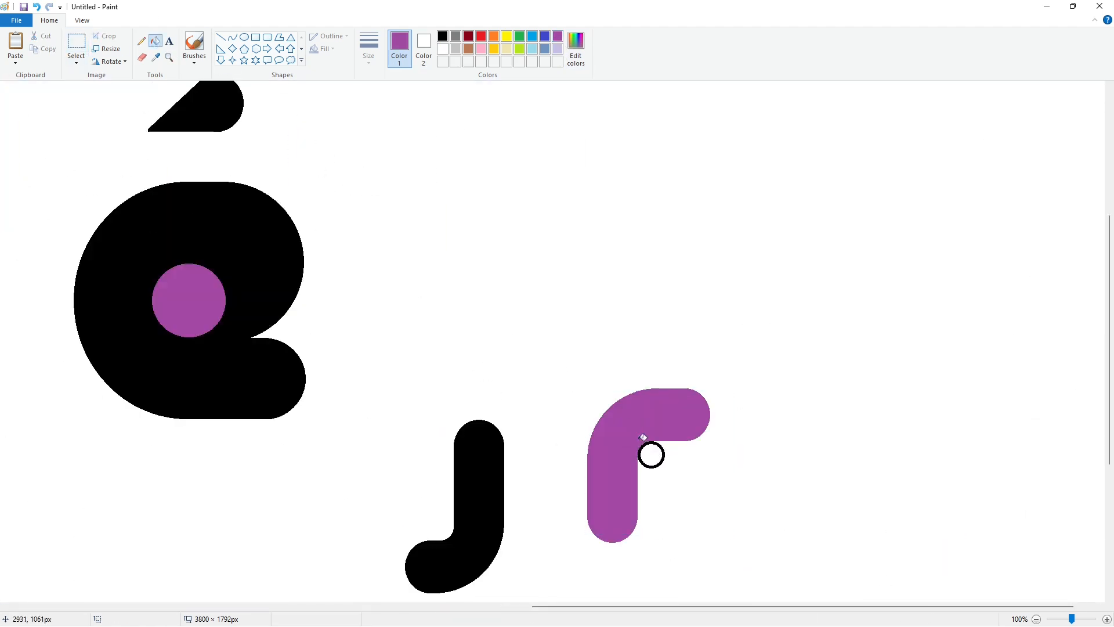
pyautogui.click(662, 442)
pyautogui.keyDown('ctrl'); pyautogui.scroll(-1, 901, 487); pyautogui.keyUp('ctrl')
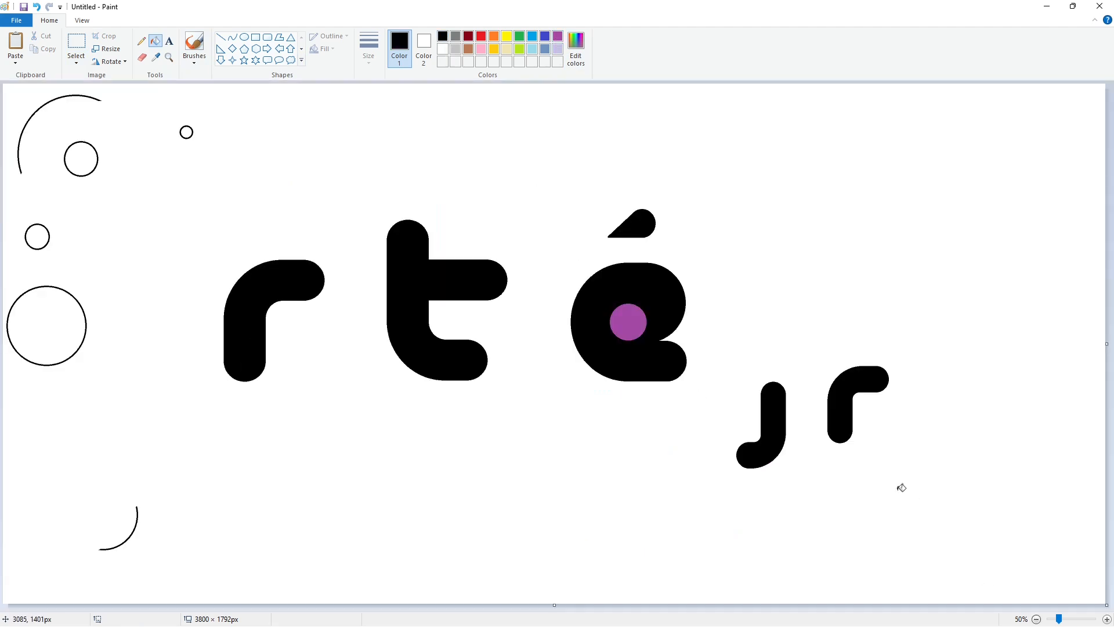
# Draw a five-point star above the j and fill it with black.
pyautogui.click(244, 60)
pyautogui.moveTo(748, 330)
pyautogui.mouseDown()
pyautogui.moveTo(799, 378)
pyautogui.moveTo(750, 360)
pyautogui.moveTo(775, 376)
pyautogui.mouseUp()
pyautogui.press('Left')
pyautogui.click(155, 41)
pyautogui.click(775, 350)
# Resize the canvas to 7564 × 1648 px.
pyautogui.click(76, 41)
pyautogui.moveTo(1004, 504); pyautogui.dragTo(1004, 499)
pyautogui.press('Escape')
pyautogui.scroll(-1, 555, 214)
pyautogui.moveTo(556, 214); pyautogui.dragTo(1100, 226)
pyautogui.moveTo(551, 345); pyautogui.dragTo(551, 322)
# Paste the copied content onto the added blank part of the canvas and move it into position.
pyautogui.scroll(1, 544, 576)
pyautogui.moveTo(442, 606); pyautogui.dragTo(958, 605)
pyautogui.hotkey('ctrl', 'v')
pyautogui.moveTo(485, 295); pyautogui.dragTo(674, 348)
pyautogui.click(674, 580)
pyautogui.moveTo(674, 605); pyautogui.dragTo(159, 606)
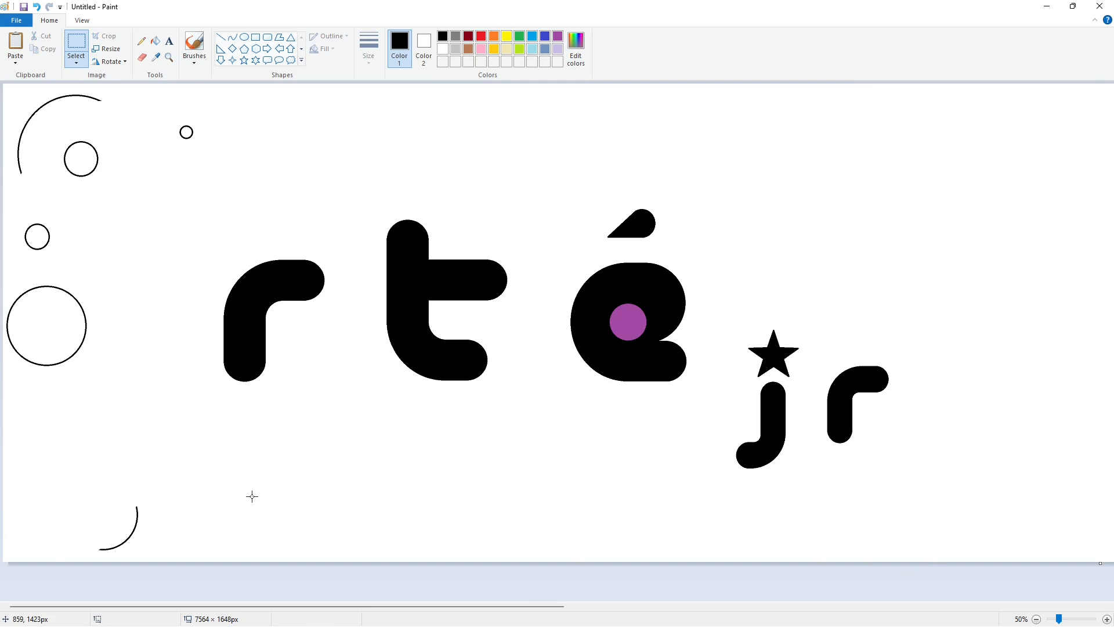
# Recolour all the black letters, the accent and the star indigo.
pyautogui.click(154, 41)
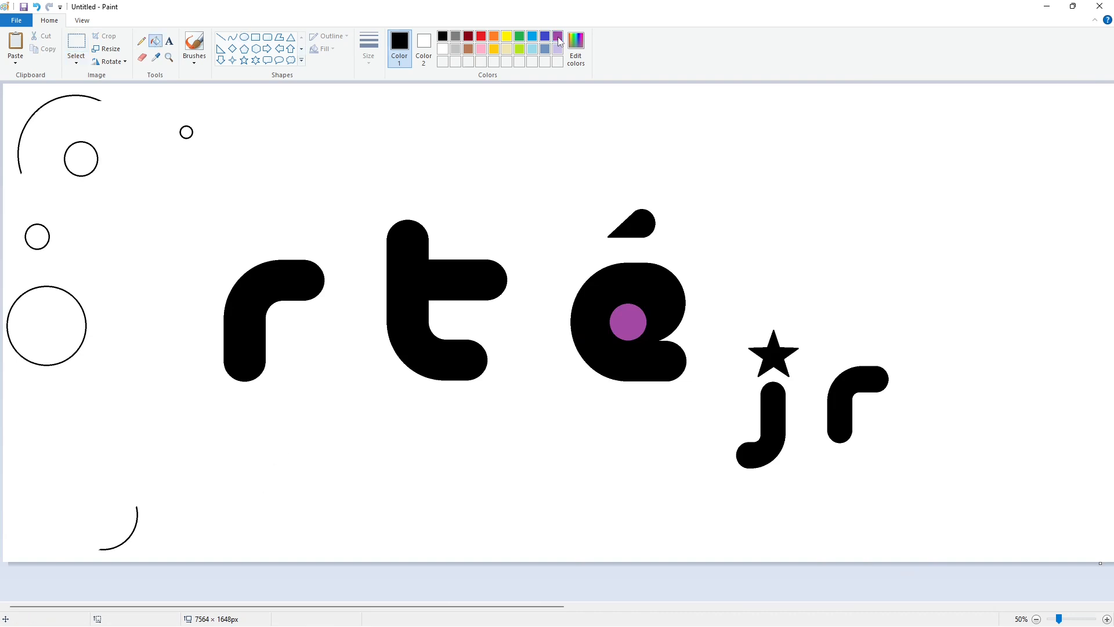
pyautogui.click(545, 36)
pyautogui.click(296, 281)
pyautogui.click(433, 288)
pyautogui.click(598, 293)
pyautogui.click(641, 225)
pyautogui.click(773, 355)
pyautogui.click(773, 409)
# Draw a black circle outline around the star above the j and adjust its width to centre it.
pyautogui.click(443, 36)
pyautogui.moveTo(741, 318); pyautogui.dragTo(802, 390)
pyautogui.moveTo(744, 357); pyautogui.dragTo(735, 365)
pyautogui.moveTo(801, 354); pyautogui.dragTo(809, 354)
pyautogui.click(849, 406)
pyautogui.hscroll(3, 875, 398)
pyautogui.hscroll(-3, 864, 396)
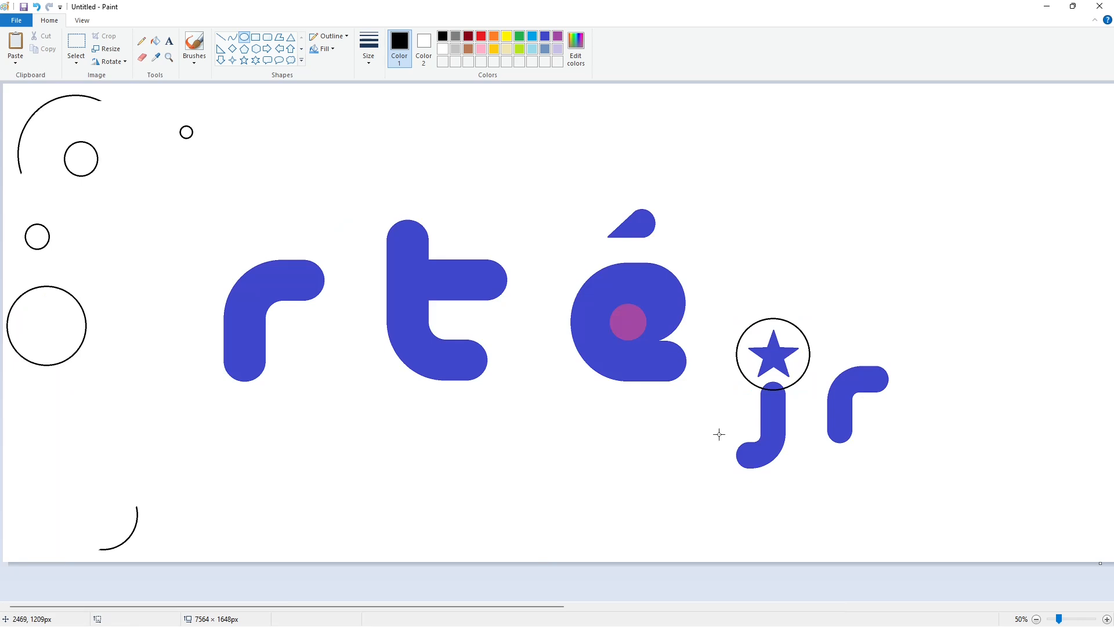
# Draw a black circle outline around the hook at the lower end of the j.
pyautogui.moveTo(718, 433)
pyautogui.mouseDown()
pyautogui.moveTo(781, 492)
pyautogui.moveTo(782, 456)
pyautogui.mouseUp()
pyautogui.moveTo(712, 456); pyautogui.dragTo(738, 387)
pyautogui.click(890, 441)
pyautogui.hscroll(3, 890, 440)
pyautogui.hscroll(-3, 890, 438)
# Draw a vertical line about 133 px long beside the j's stem and a short slanted line off the star circle's lower right.
pyautogui.click(221, 36)
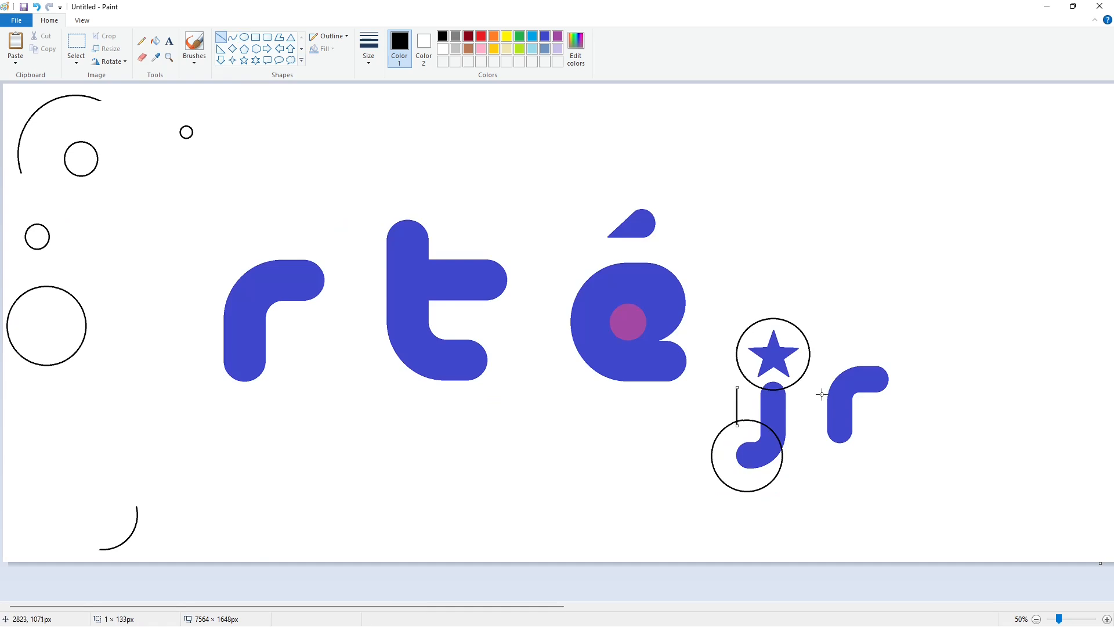
pyautogui.hscroll(3, 875, 376)
pyautogui.hscroll(-3, 908, 493)
pyautogui.scroll(1, 907, 492)
pyautogui.moveTo(566, 587); pyautogui.dragTo(531, 586)
# Join the upper end of the vertical line beside the j to the star circle with a short curve.
pyautogui.click(232, 36)
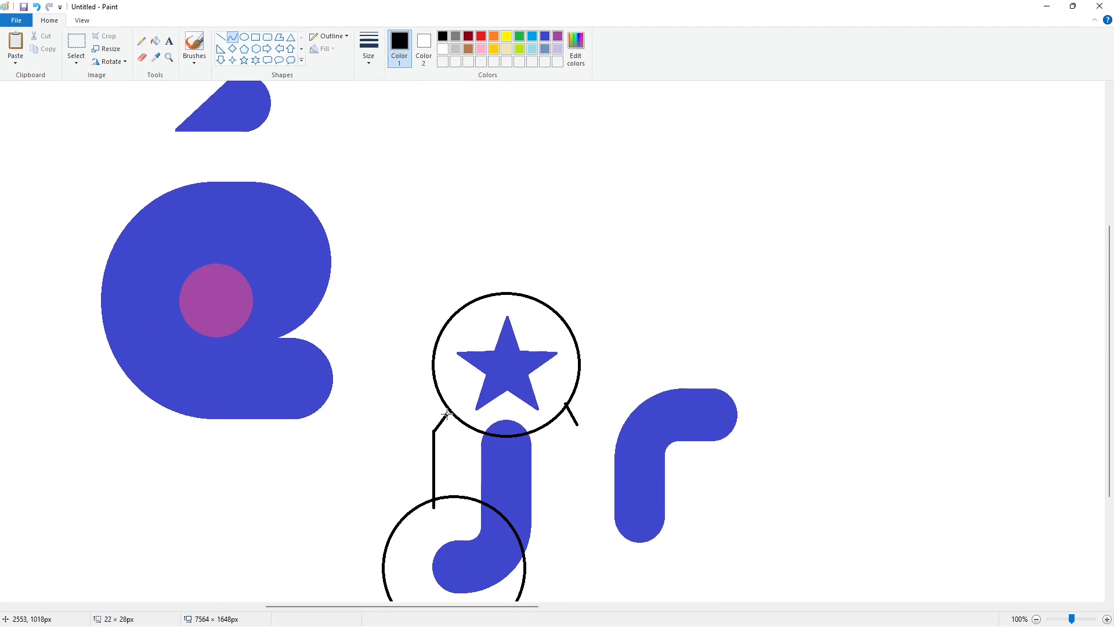
pyautogui.click(439, 417)
pyautogui.scroll(-1, 872, 535)
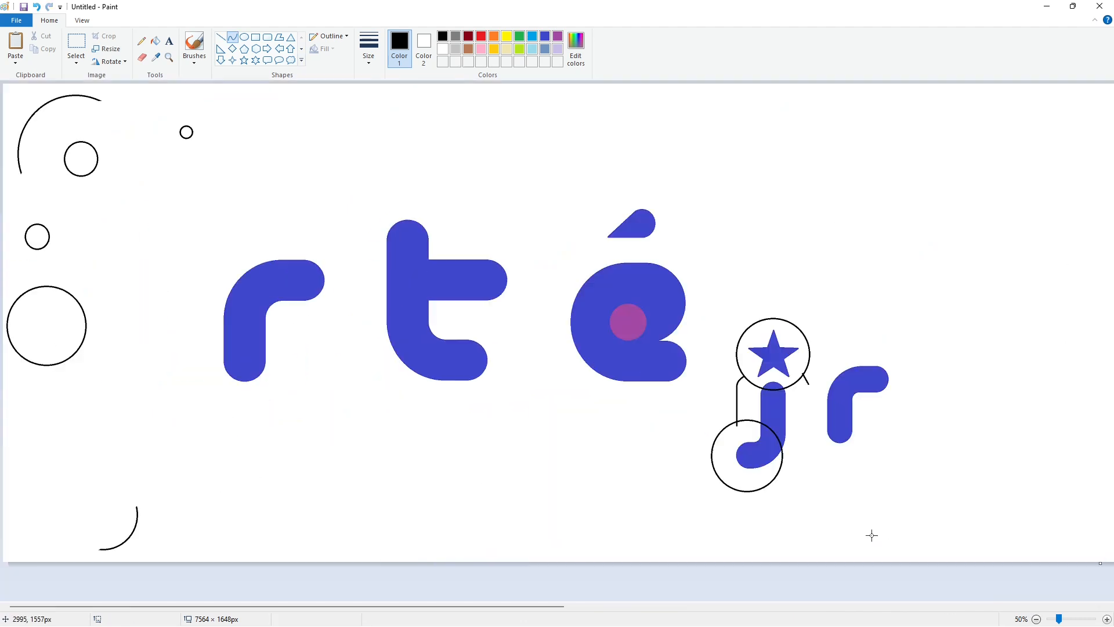
pyautogui.hotkey('ctrl', 'z')
# Draw a circle about 247 × 245 px around the end of the small r's arm.
pyautogui.click(245, 37)
pyautogui.moveTo(850, 345); pyautogui.dragTo(914, 416)
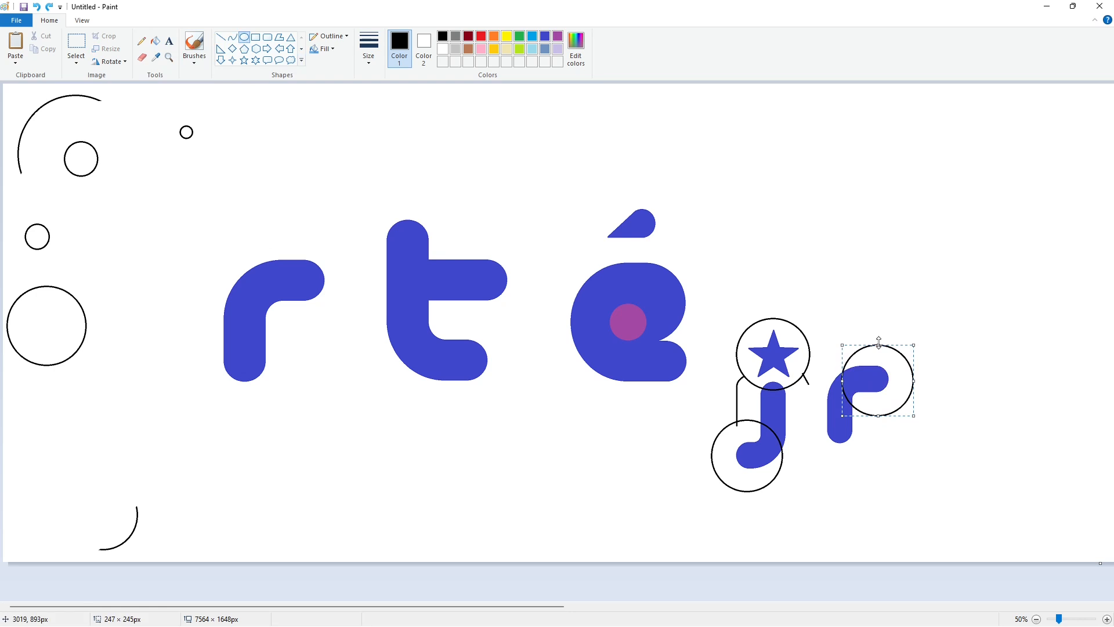
pyautogui.moveTo(808, 350); pyautogui.dragTo(894, 442)
pyautogui.moveTo(893, 349); pyautogui.dragTo(903, 344)
pyautogui.moveTo(873, 359)
pyautogui.mouseDown()
pyautogui.moveTo(865, 366)
pyautogui.moveTo(872, 360)
pyautogui.mouseUp()
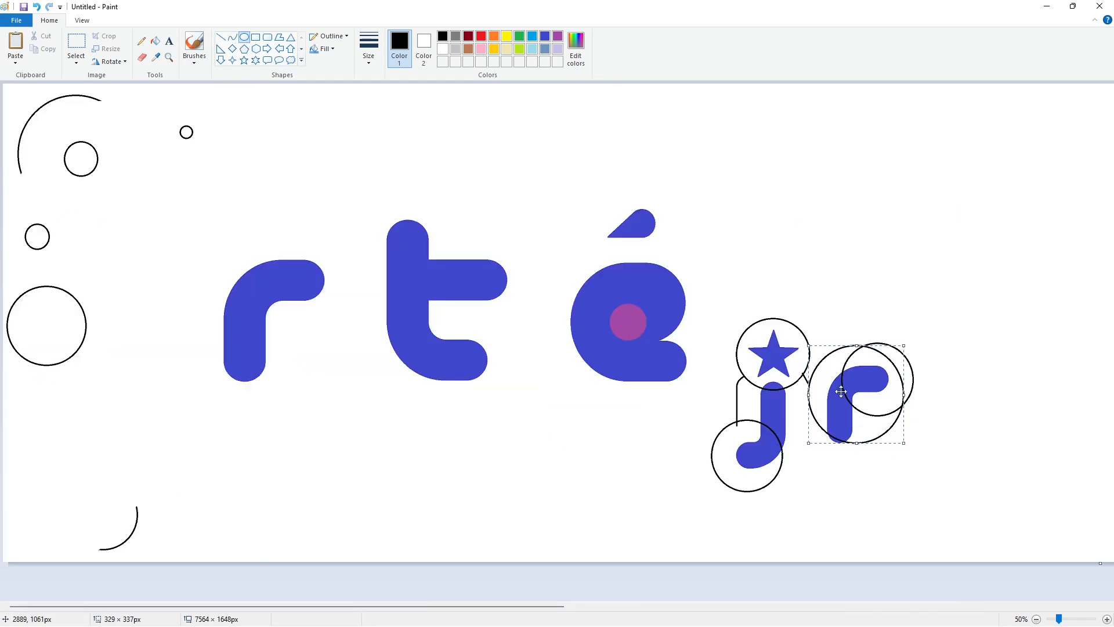
pyautogui.press('Delete')
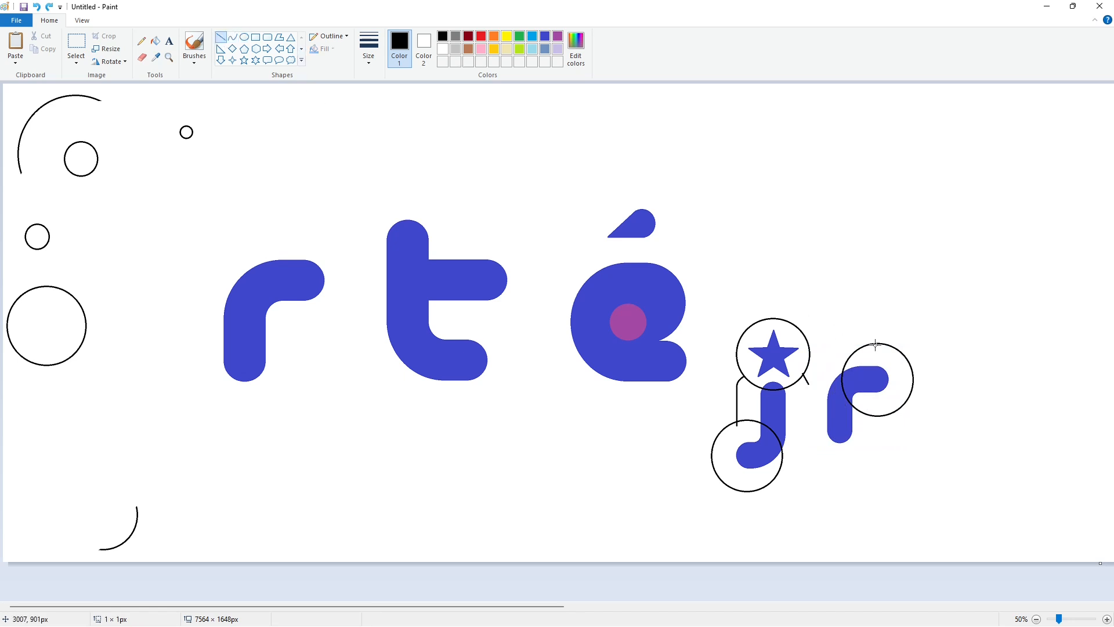
# Draw a short horizontal line above the small r's arm and a curve from it down to the slanted line beside the star circle.
pyautogui.click(933, 334)
pyautogui.hscroll(3, 923, 333)
pyautogui.hscroll(-3, 924, 333)
pyautogui.click(232, 37)
pyautogui.moveTo(853, 343)
pyautogui.mouseDown()
pyautogui.moveTo(807, 381)
pyautogui.moveTo(818, 351)
pyautogui.mouseUp()
pyautogui.click(943, 365)
# Draw a circle around the lower end of the small r and stretch it upward and to the left.
pyautogui.click(243, 36)
pyautogui.moveTo(807, 407); pyautogui.dragTo(872, 466)
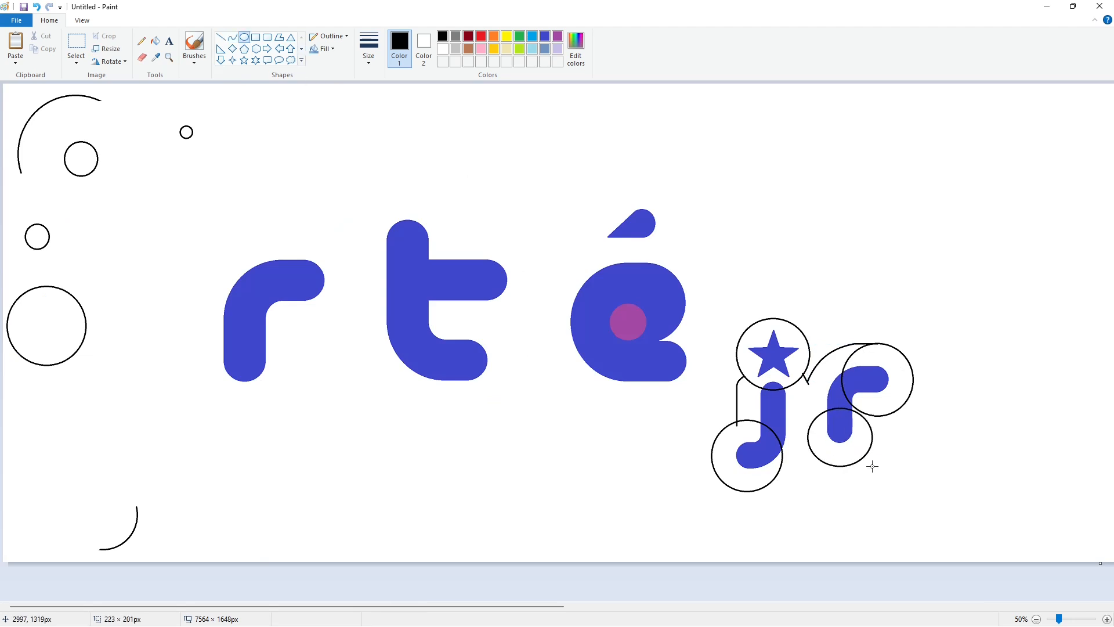
pyautogui.moveTo(840, 407); pyautogui.dragTo(840, 398)
pyautogui.moveTo(872, 432); pyautogui.dragTo(803, 432)
pyautogui.click(755, 473)
# Draw a curve from the bottom of the circle around the j's hook to the circle around the small r's lower end.
pyautogui.click(232, 36)
pyautogui.moveTo(750, 492)
pyautogui.mouseDown()
pyautogui.moveTo(807, 449)
pyautogui.moveTo(795, 475)
pyautogui.mouseUp()
pyautogui.click(797, 475)
pyautogui.click(886, 500)
# Fill the outlined areas around the star, the j and the small r with black.
pyautogui.click(1107, 619)
pyautogui.moveTo(266, 605)
pyautogui.mouseDown()
pyautogui.moveTo(726, 540)
pyautogui.moveTo(528, 603)
pyautogui.mouseUp()
pyautogui.click(155, 41)
pyautogui.click(435, 235)
pyautogui.click(430, 336)
pyautogui.click(438, 390)
pyautogui.click(531, 372)
# Draw a vertical line to the right of the small r's stem and fill the gap behind it with black.
pyautogui.click(220, 37)
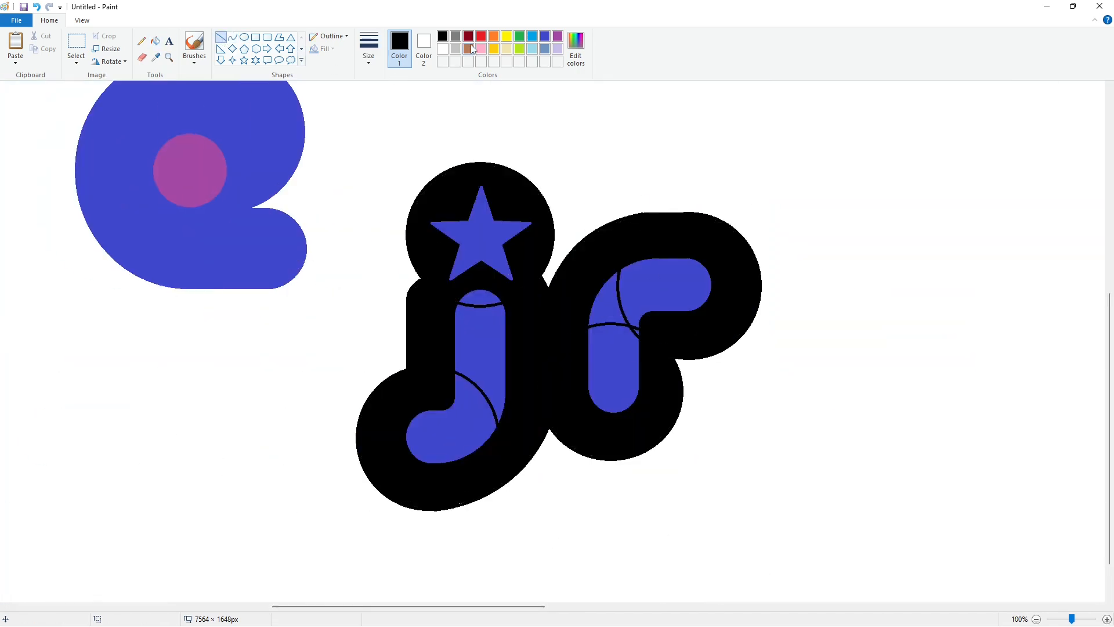
pyautogui.moveTo(679, 396); pyautogui.dragTo(680, 336)
pyautogui.click(442, 36)
pyautogui.click(155, 41)
pyautogui.click(679, 364)
# Smooth the lower edge of the black shape beneath the j with the pencil and a white line.
pyautogui.click(141, 41)
pyautogui.click(368, 48)
pyautogui.click(388, 149)
pyautogui.click(461, 503)
pyautogui.click(442, 48)
pyautogui.click(220, 36)
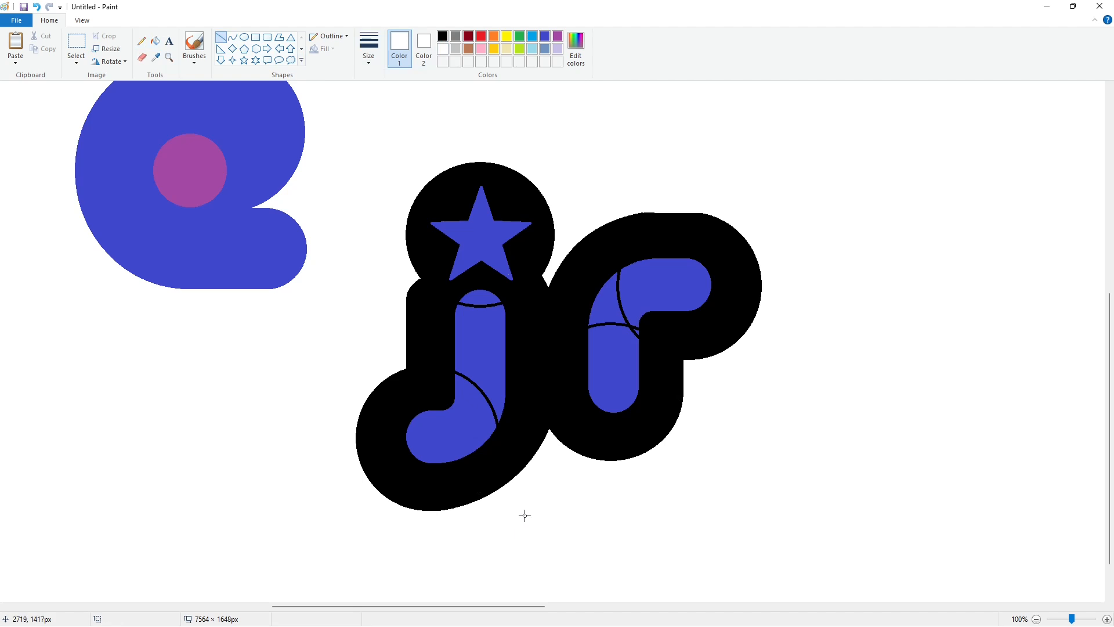
# Draw a black circle outline around the rounded top of the large t.
pyautogui.keyDown('ctrl'); pyautogui.scroll(-1, 936, 495); pyautogui.keyUp('ctrl')
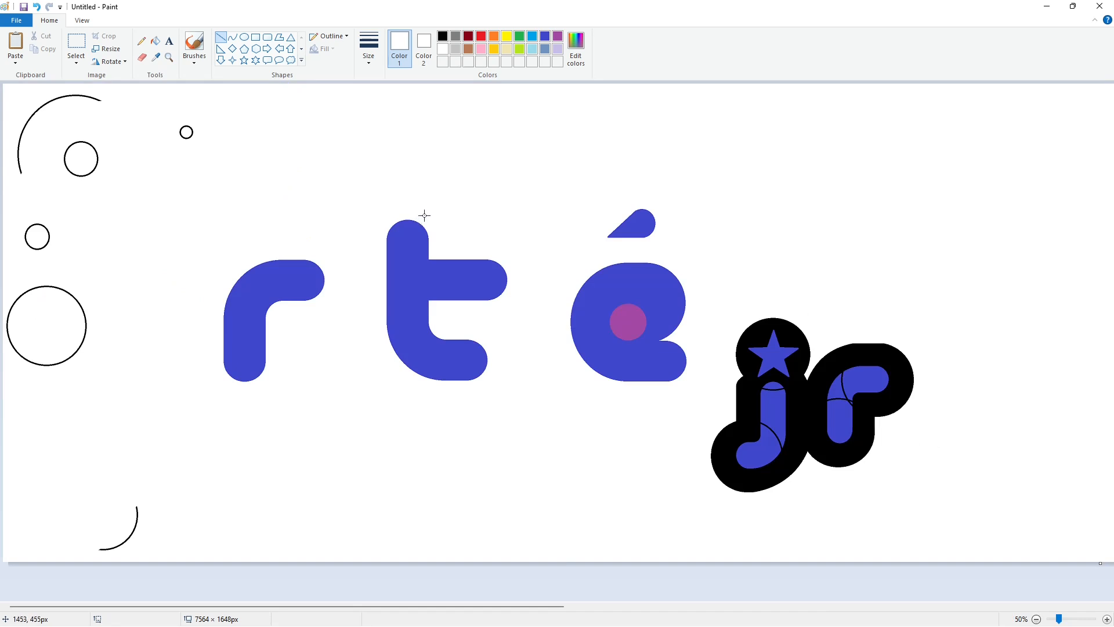
pyautogui.click(244, 37)
pyautogui.moveTo(349, 181); pyautogui.dragTo(466, 296)
# Draw a short horizontal line above the large t's crossbar and a circle about 401 × 400 px around the crossbar's end.
pyautogui.click(220, 37)
pyautogui.moveTo(460, 223)
pyautogui.mouseDown()
pyautogui.moveTo(492, 223)
pyautogui.moveTo(546, 333)
pyautogui.mouseUp()
pyautogui.click(244, 36)
pyautogui.moveTo(494, 225); pyautogui.dragTo(494, 220)
pyautogui.moveTo(442, 277); pyautogui.dragTo(431, 277)
pyautogui.moveTo(460, 296); pyautogui.dragTo(459, 297)
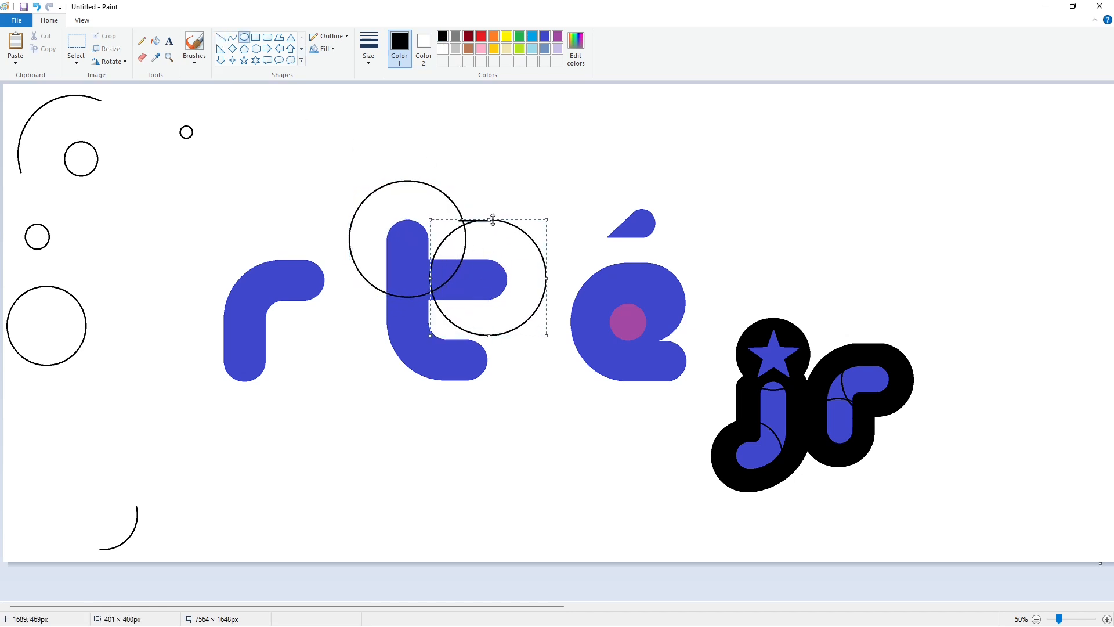
pyautogui.click(609, 293)
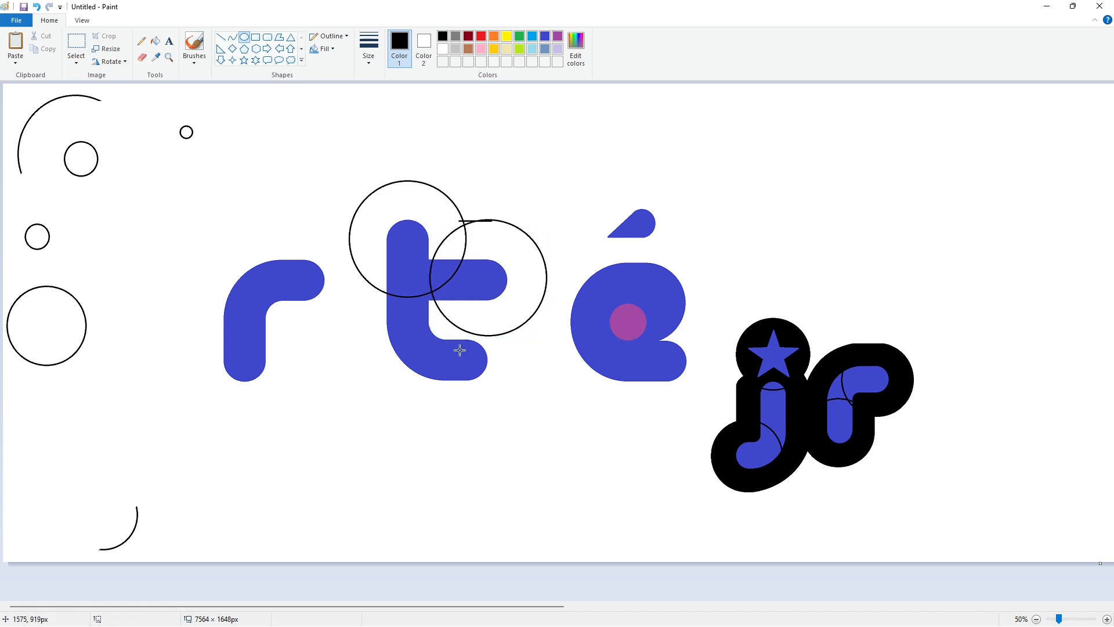
pyautogui.moveTo(359, 259); pyautogui.dragTo(535, 416)
pyautogui.moveTo(486, 378); pyautogui.dragTo(477, 360)
pyautogui.moveTo(439, 401); pyautogui.dragTo(450, 413)
pyautogui.moveTo(526, 329); pyautogui.dragTo(523, 329)
pyautogui.hotkey('ctrl', 'z')
# Draw a black circle outline around the rounded end of the large r's arm.
pyautogui.moveTo(257, 231); pyautogui.dragTo(360, 339)
pyautogui.moveTo(308, 231); pyautogui.dragTo(308, 222)
pyautogui.moveTo(360, 280); pyautogui.dragTo(362, 281)
pyautogui.moveTo(258, 281); pyautogui.dragTo(250, 281)
pyautogui.click(415, 290)
# Draw a black circle outline and position and size it around the rounded end of the large t's foot.
pyautogui.moveTo(419, 306); pyautogui.dragTo(527, 406)
pyautogui.press('Down')
pyautogui.press('Down')
pyautogui.press('Down')
pyautogui.press('Down')
pyautogui.press('Down')
pyautogui.press('Down')
pyautogui.press('Down')
pyautogui.press('Down')
pyautogui.press('Down')
pyautogui.press('Down')
pyautogui.press('Down')
pyautogui.press('Down')
pyautogui.press('Down')
pyautogui.press('Left')
pyautogui.press('Left')
pyautogui.press('Left')
pyautogui.press('Left')
pyautogui.press('Left')
pyautogui.press('Left')
pyautogui.press('Left')
pyautogui.press('Left')
pyautogui.press('Left')
pyautogui.press('Down')
pyautogui.press('Down')
pyautogui.press('Down')
pyautogui.press('Down')
pyautogui.press('Down')
pyautogui.press('Down')
pyautogui.press('Down')
pyautogui.press('Down')
pyautogui.press('Down')
pyautogui.press('Down')
pyautogui.moveTo(468, 316); pyautogui.dragTo(468, 307)
pyautogui.moveTo(521, 362); pyautogui.dragTo(526, 360)
pyautogui.moveTo(470, 308); pyautogui.dragTo(470, 300)
pyautogui.moveTo(418, 363); pyautogui.dragTo(416, 362)
pyautogui.click(566, 384)
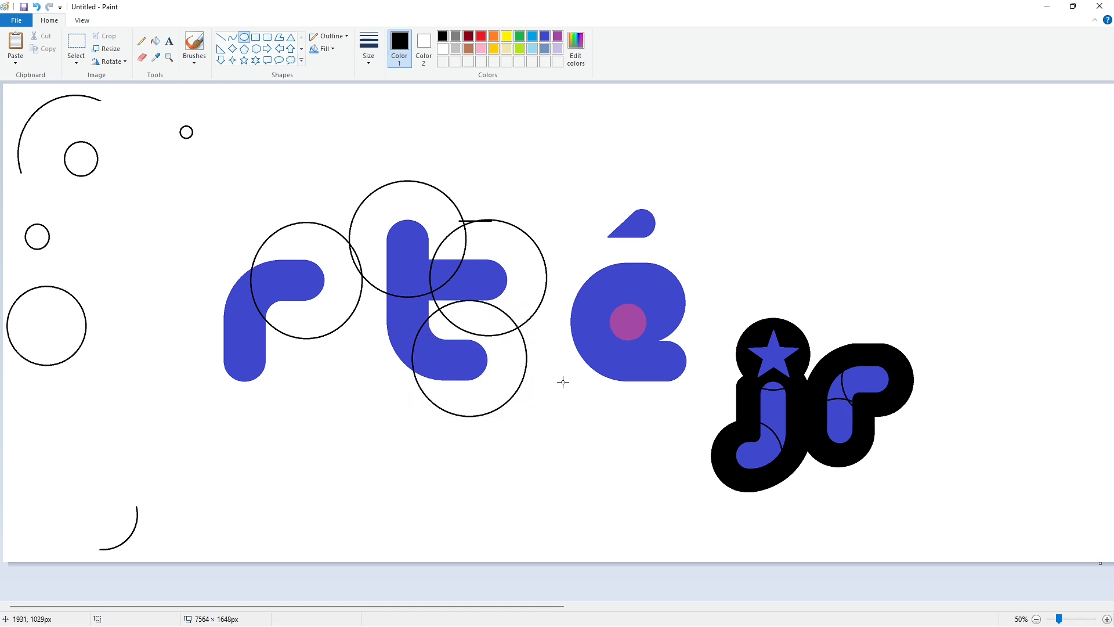
# Draw a large black circle outline around the whole body of the é, leaving an even margin.
pyautogui.moveTo(558, 252); pyautogui.dragTo(719, 414)
pyautogui.moveTo(635, 357); pyautogui.dragTo(611, 343)
pyautogui.moveTo(616, 241); pyautogui.dragTo(618, 232)
pyautogui.moveTo(620, 401); pyautogui.dragTo(623, 415)
pyautogui.moveTo(697, 322); pyautogui.dragTo(712, 322)
pyautogui.moveTo(624, 233); pyautogui.dragTo(628, 226)
pyautogui.moveTo(624, 414); pyautogui.dragTo(624, 416)
pyautogui.click(824, 420)
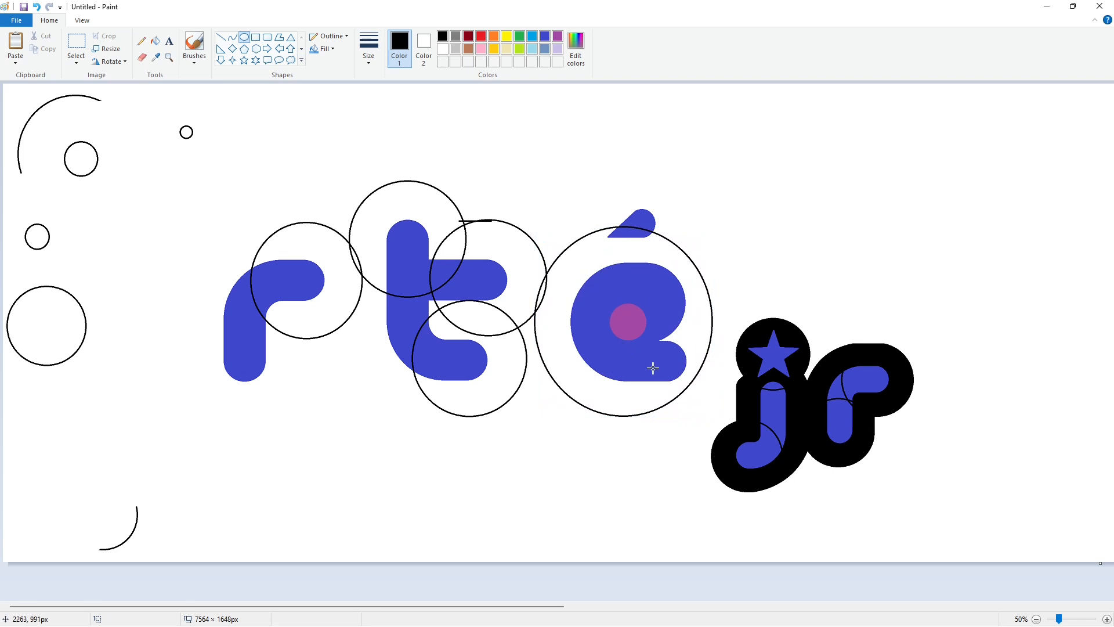
# Outline the large t's lower-left bend with a short horizontal line beneath the foot and an outward-bowed curve.
pyautogui.click(221, 39)
pyautogui.moveTo(470, 417)
pyautogui.mouseDown()
pyautogui.moveTo(439, 416)
pyautogui.moveTo(348, 319)
pyautogui.mouseUp()
pyautogui.click(233, 37)
pyautogui.moveTo(390, 367); pyautogui.dragTo(346, 373)
# Draw a black circle outline around the rounded base of the large r's stem.
pyautogui.click(245, 37)
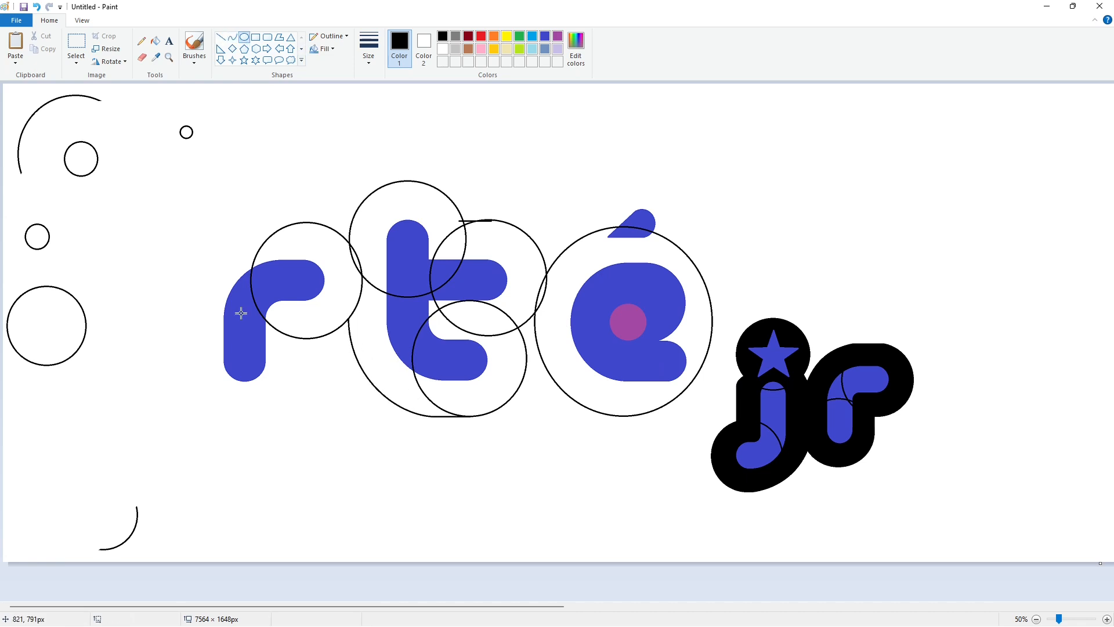
pyautogui.moveTo(185, 323); pyautogui.dragTo(301, 417)
pyautogui.moveTo(243, 324); pyautogui.dragTo(244, 305)
pyautogui.moveTo(300, 360)
pyautogui.mouseDown()
pyautogui.moveTo(291, 360)
pyautogui.moveTo(303, 361)
pyautogui.mouseUp()
pyautogui.click(366, 353)
# Draw a large circle sized to the outer bend of the large r and move it to the blank area above the jr letters.
pyautogui.moveTo(205, 260)
pyautogui.mouseDown()
pyautogui.moveTo(323, 377)
pyautogui.moveTo(352, 391)
pyautogui.mouseUp()
pyautogui.moveTo(271, 332); pyautogui.dragTo(258, 306)
pyautogui.moveTo(338, 364); pyautogui.dragTo(373, 419)
pyautogui.moveTo(307, 370); pyautogui.dragTo(303, 360)
pyautogui.moveTo(369, 410); pyautogui.dragTo(376, 416)
pyautogui.moveTo(300, 341); pyautogui.dragTo(985, 212)
pyautogui.click(754, 219)
# Reduce the large loose circle to its upper-left arc by erasing gaps in it and filling the rest with white.
pyautogui.click(141, 58)
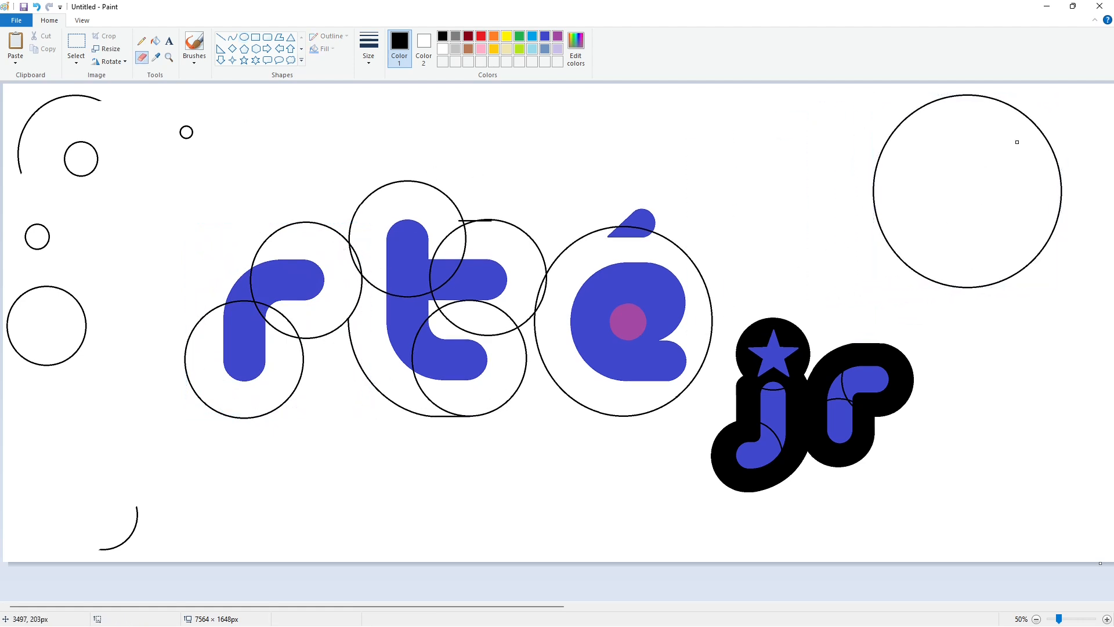
pyautogui.click(888, 242)
pyautogui.click(155, 42)
pyautogui.click(442, 49)
pyautogui.click(1038, 127)
# Place a copy of the upper-left arc around the outer bend of the large r.
pyautogui.click(76, 42)
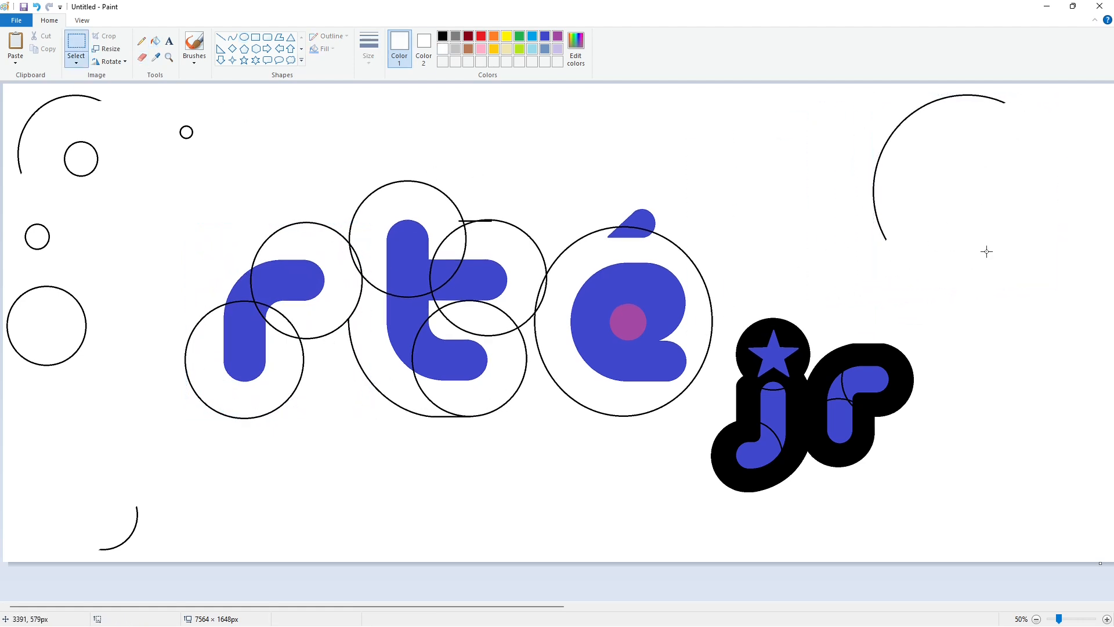
pyautogui.hotkey('ctrl', 'v')
pyautogui.moveTo(82, 162); pyautogui.dragTo(232, 285)
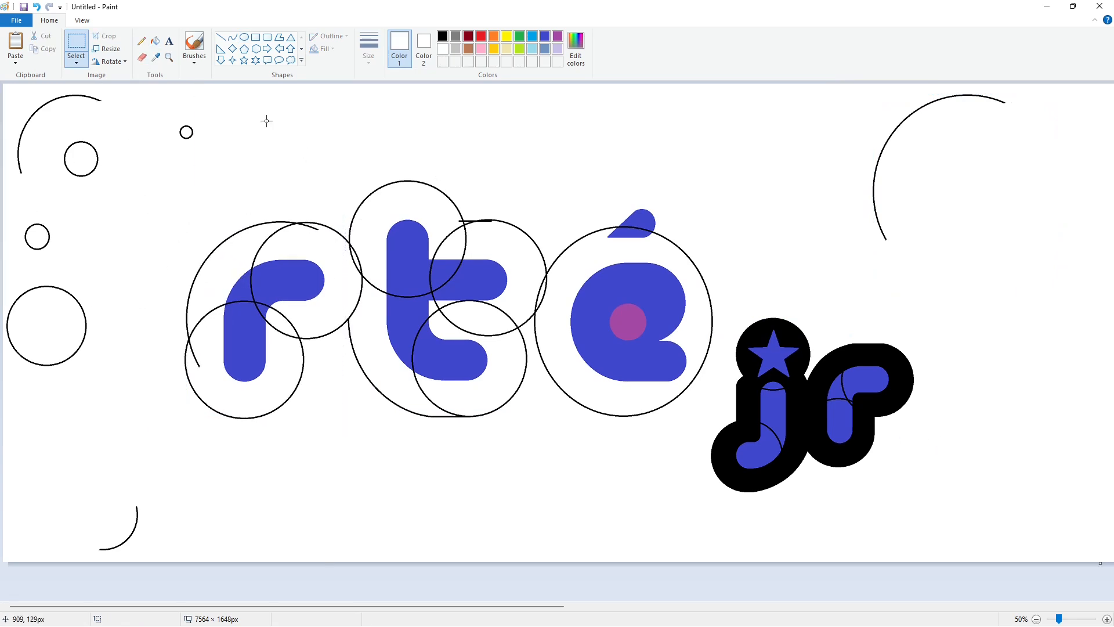
pyautogui.click(1106, 619)
pyautogui.scroll(-3, 441, 426)
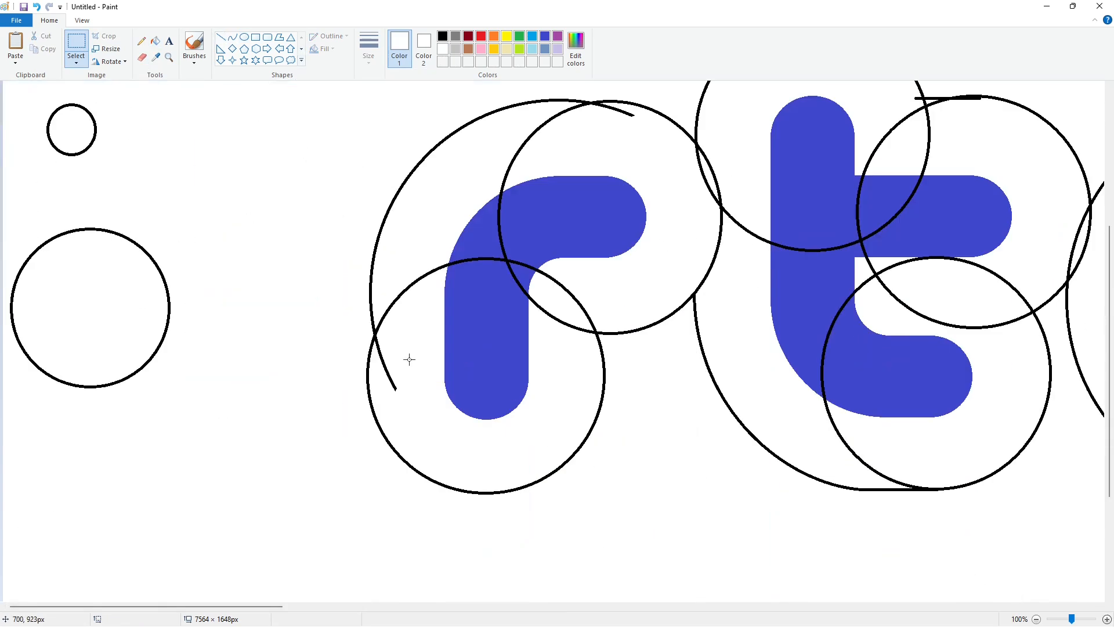
pyautogui.click(221, 37)
pyautogui.click(442, 36)
pyautogui.moveTo(371, 284); pyautogui.dragTo(370, 378)
pyautogui.hotkey('ctrl', 'z')
# Paste a second copy of the arc and align it just outside the first arc on the large r's bend.
pyautogui.scroll(3, 647, 435)
pyautogui.hotkey('ctrl', 'v')
pyautogui.moveTo(135, 233); pyautogui.dragTo(430, 434)
pyautogui.press('Right')
pyautogui.press('Right')
pyautogui.press('Up')
pyautogui.press('Up')
pyautogui.press('Up')
pyautogui.press('Up')
pyautogui.press('Up')
pyautogui.press('Up')
pyautogui.press('Up')
pyautogui.press('Up')
pyautogui.press('Up')
pyautogui.press('Up')
pyautogui.press('Up')
pyautogui.press('Up')
pyautogui.press('Up')
pyautogui.press('Up')
pyautogui.press('Up')
pyautogui.press('Up')
pyautogui.press('Up')
pyautogui.press('Up')
pyautogui.press('Up')
pyautogui.press('Up')
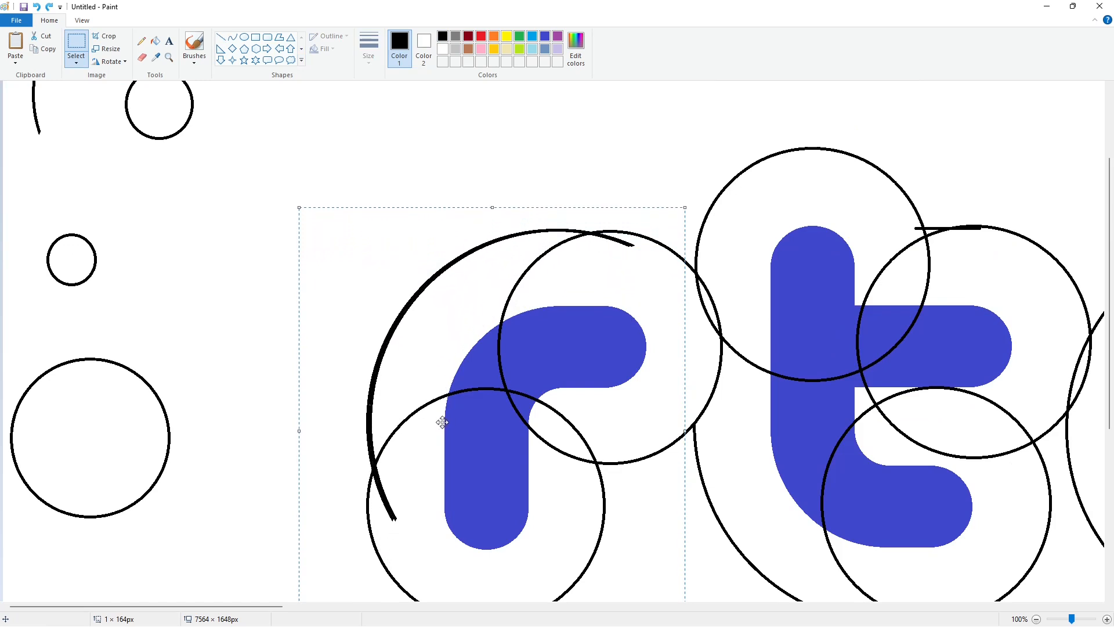
pyautogui.click(261, 391)
# Close the large r's outline with straight lines above the arm and beside the stem, and fill the enclosed areas with black.
pyautogui.click(221, 37)
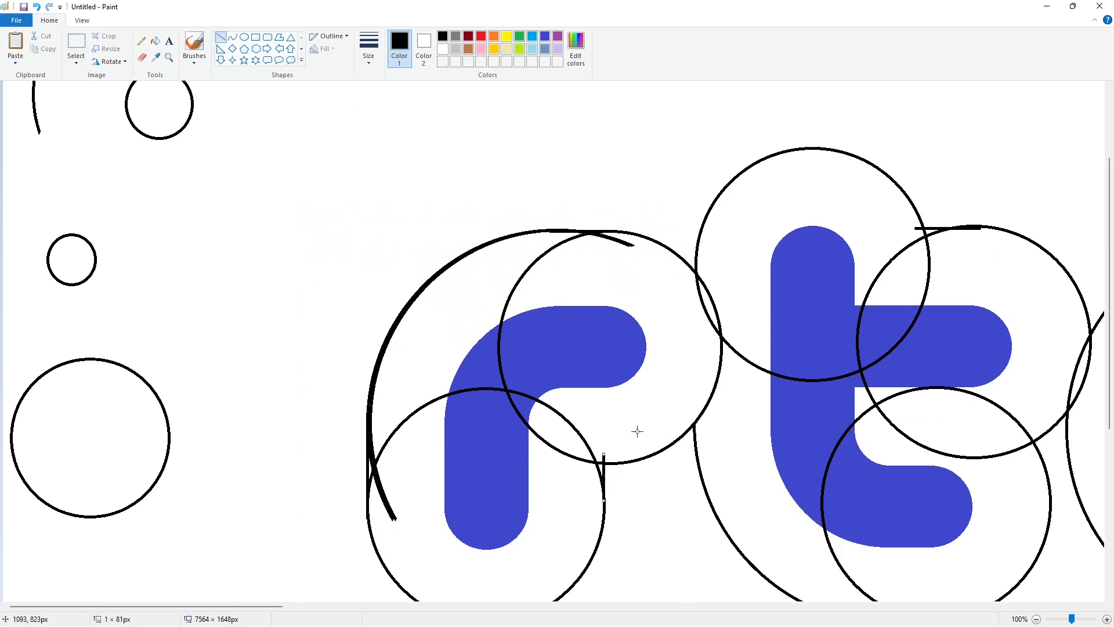
pyautogui.click(155, 41)
pyautogui.click(453, 290)
pyautogui.click(586, 284)
pyautogui.click(708, 302)
pyautogui.click(572, 482)
pyautogui.click(562, 424)
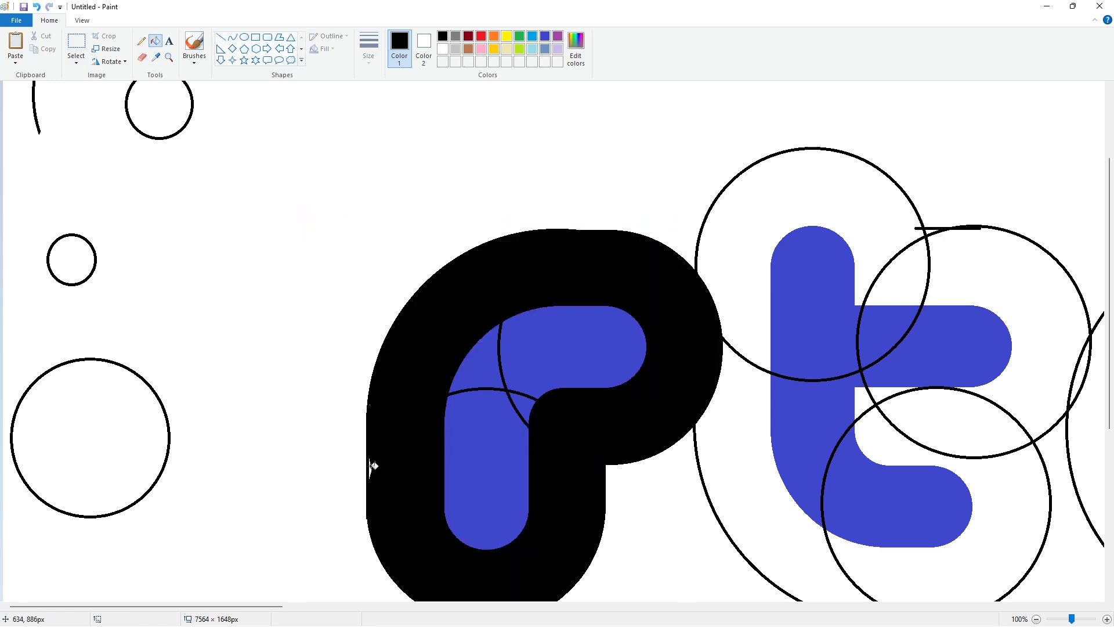
pyautogui.click(373, 468)
# Straighten the upper edge of the large r's black outline with a white line.
pyautogui.scroll(-3, 389, 385)
pyautogui.click(141, 42)
pyautogui.click(443, 49)
pyautogui.click(221, 36)
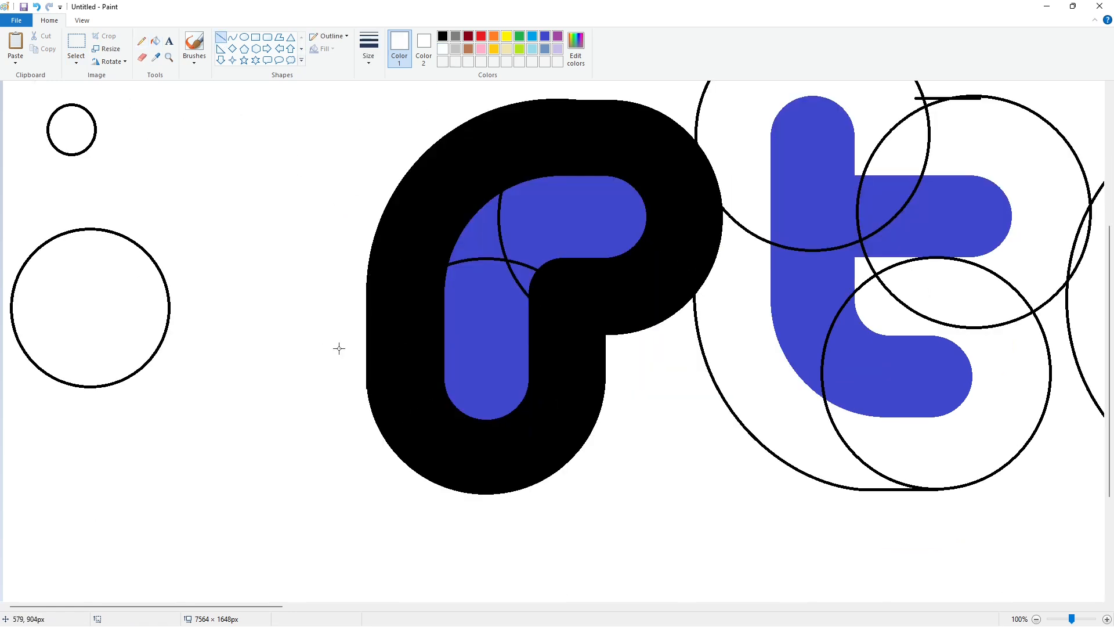
pyautogui.scroll(3, 433, 393)
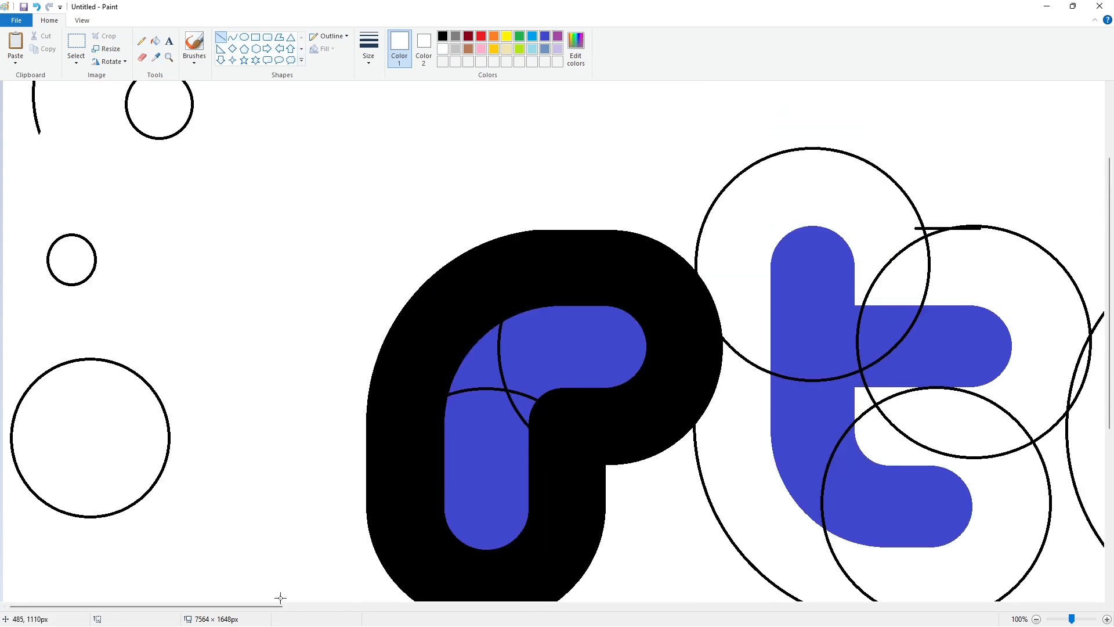
# Fill all outlined areas around the large t with black.
pyautogui.hscroll(10, 354, 592)
pyautogui.click(155, 41)
pyautogui.click(442, 36)
pyautogui.click(369, 184)
pyautogui.click(488, 238)
pyautogui.click(486, 231)
pyautogui.click(464, 272)
pyautogui.click(505, 420)
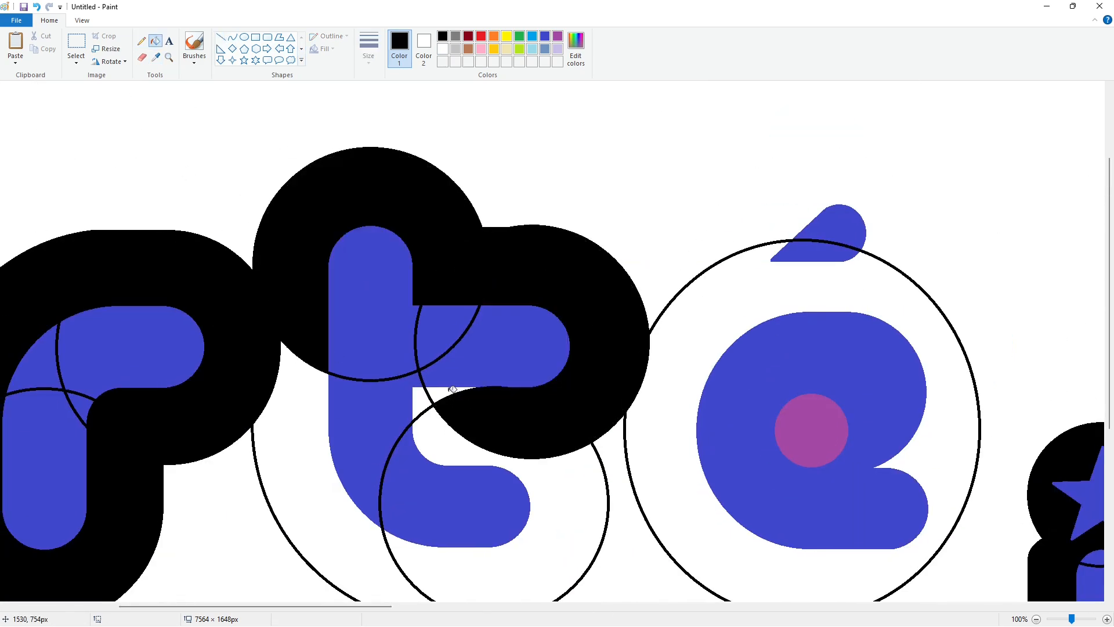
pyautogui.scroll(-3, 578, 477)
pyautogui.scroll(3, 581, 475)
# Trim the black edge above the large t's crossbar with a horizontal white line about 136 px long.
pyautogui.click(221, 37)
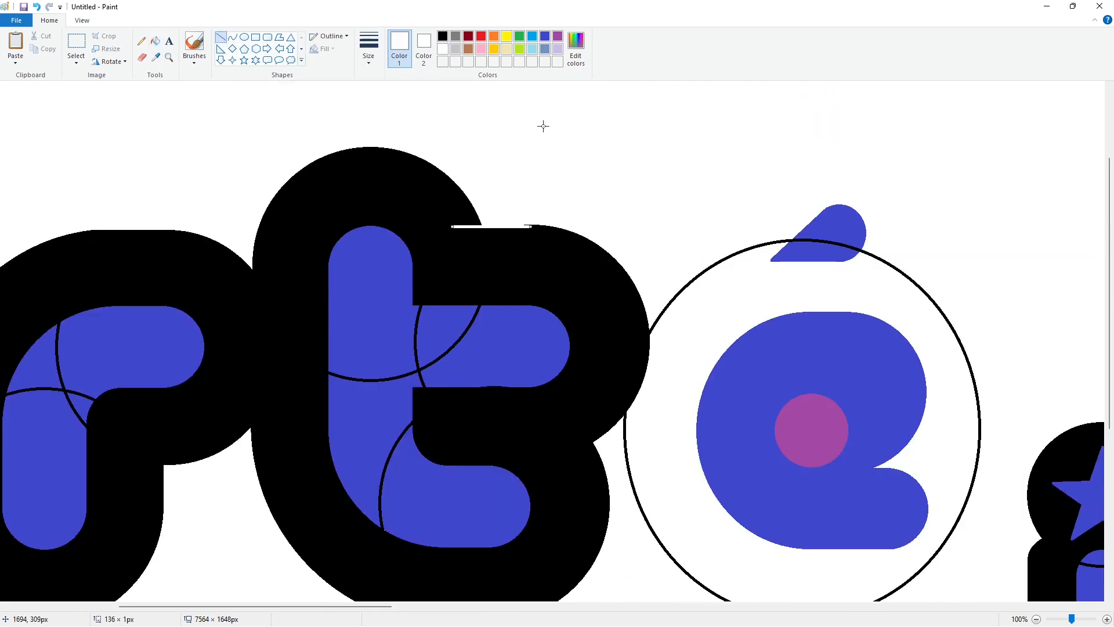
pyautogui.scroll(-6, 843, 450)
pyautogui.scroll(3, 847, 458)
# Draw a black circle outline about 271 × 253 px around the accent of the é.
pyautogui.keyDown('ctrl'); pyautogui.scroll(-2, 875, 476); pyautogui.keyUp('ctrl')
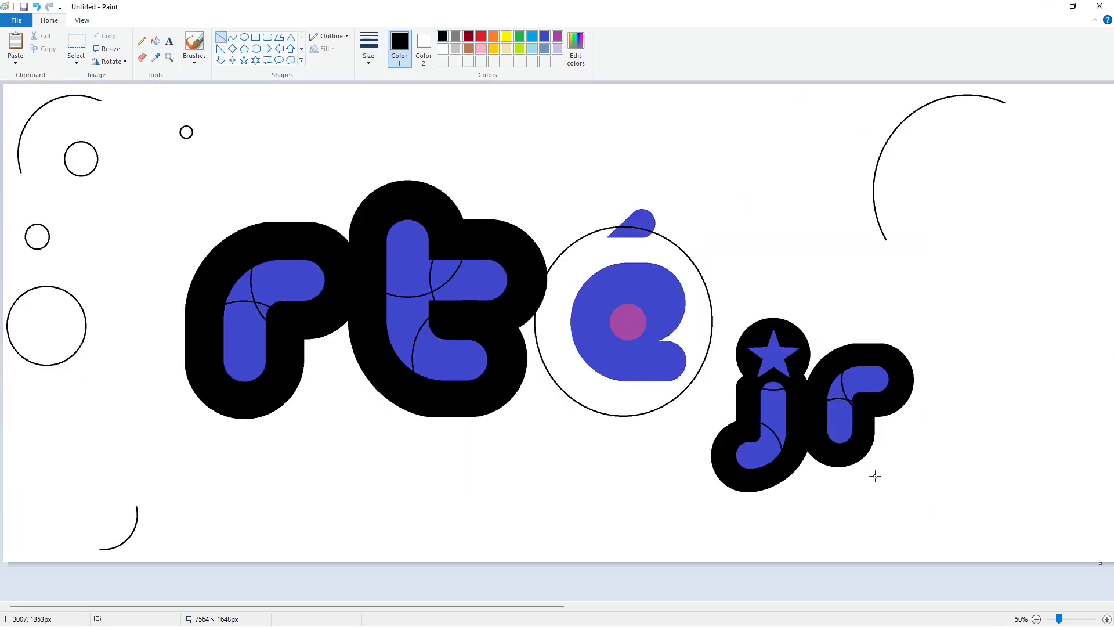
pyautogui.click(244, 36)
pyautogui.moveTo(619, 185)
pyautogui.mouseDown()
pyautogui.moveTo(681, 244)
pyautogui.moveTo(650, 179)
pyautogui.mouseUp()
pyautogui.moveTo(658, 218); pyautogui.dragTo(659, 231)
pyautogui.moveTo(650, 192); pyautogui.dragTo(651, 182)
pyautogui.moveTo(619, 219); pyautogui.dragTo(603, 221)
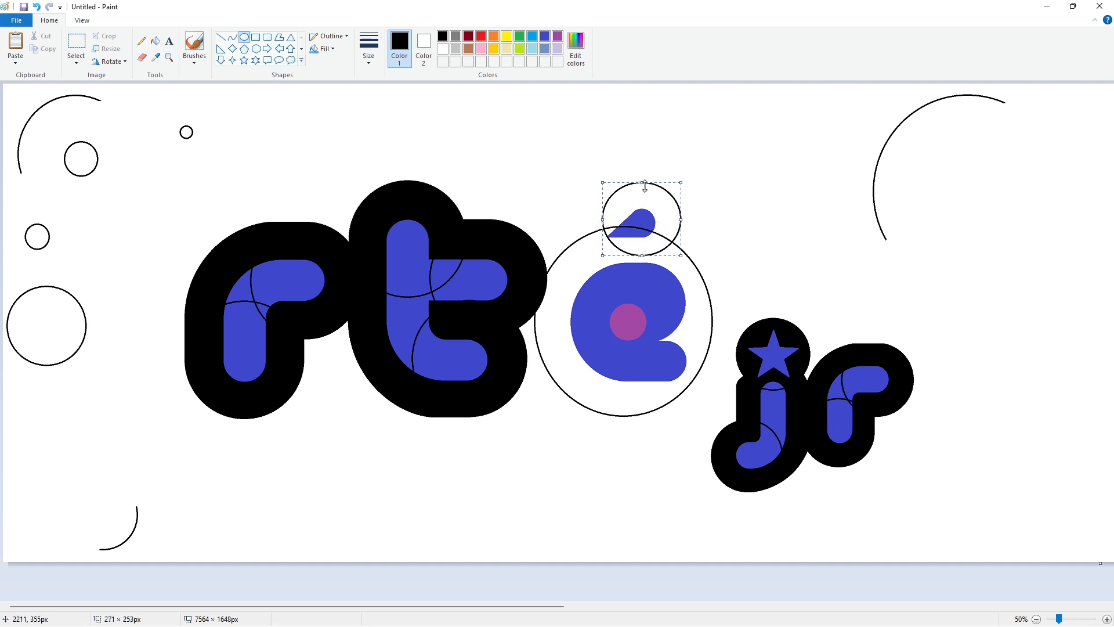
pyautogui.click(711, 219)
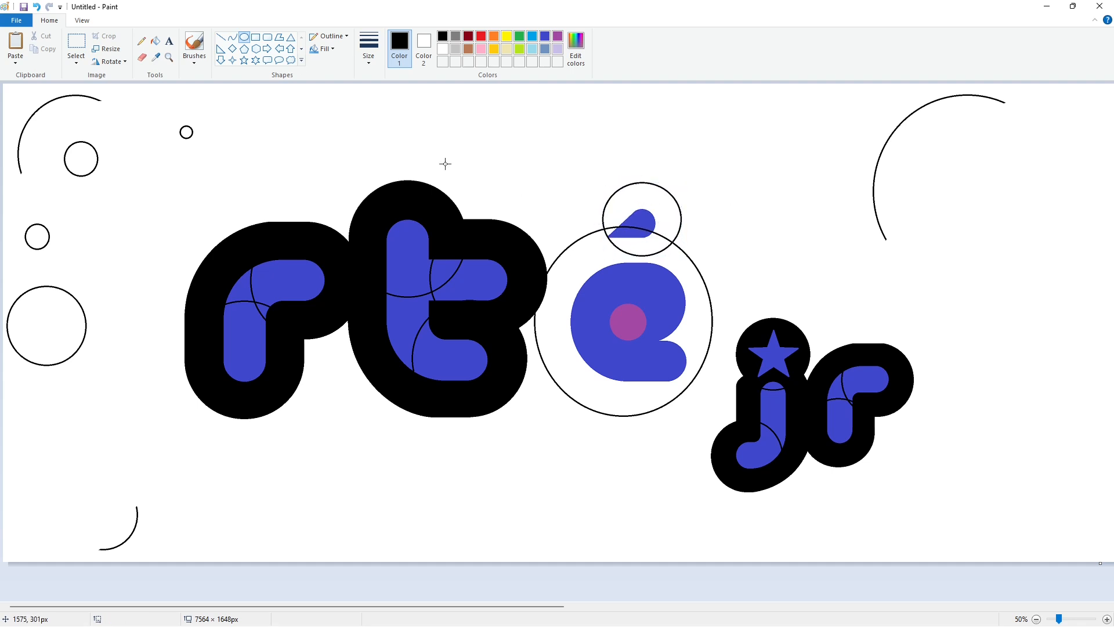
# Draw a black curve around the é's upper bowl on its outer side and a black circle outline around its lower terminal.
pyautogui.click(233, 37)
pyautogui.moveTo(678, 232)
pyautogui.mouseDown()
pyautogui.moveTo(715, 332)
pyautogui.moveTo(736, 293)
pyautogui.mouseUp()
pyautogui.click(244, 37)
pyautogui.moveTo(621, 415)
pyautogui.mouseDown()
pyautogui.moveTo(714, 333)
pyautogui.moveTo(667, 297)
pyautogui.mouseUp()
pyautogui.moveTo(622, 356); pyautogui.dragTo(605, 356)
pyautogui.moveTo(714, 357); pyautogui.dragTo(719, 357)
pyautogui.moveTo(663, 297); pyautogui.dragTo(663, 309)
pyautogui.press('Right')
pyautogui.press('Right')
pyautogui.press('Right')
pyautogui.press('Right')
pyautogui.press('Right')
pyautogui.press('Right')
pyautogui.press('Right')
pyautogui.press('Right')
pyautogui.press('Right')
pyautogui.press('Right')
pyautogui.press('Right')
pyautogui.press('Right')
pyautogui.press('Right')
pyautogui.press('Right')
pyautogui.press('Right')
pyautogui.press('Right')
pyautogui.press('Down')
pyautogui.press('Down')
pyautogui.click(783, 370)
# Outline the slanted edge of the é's accent with a black straight line and a curve around its pointed tip.
pyautogui.click(221, 36)
pyautogui.moveTo(578, 228); pyautogui.dragTo(616, 189)
pyautogui.click(1105, 619)
pyautogui.scroll(-2, 967, 578)
pyautogui.moveTo(256, 605); pyautogui.dragTo(445, 605)
pyautogui.click(232, 37)
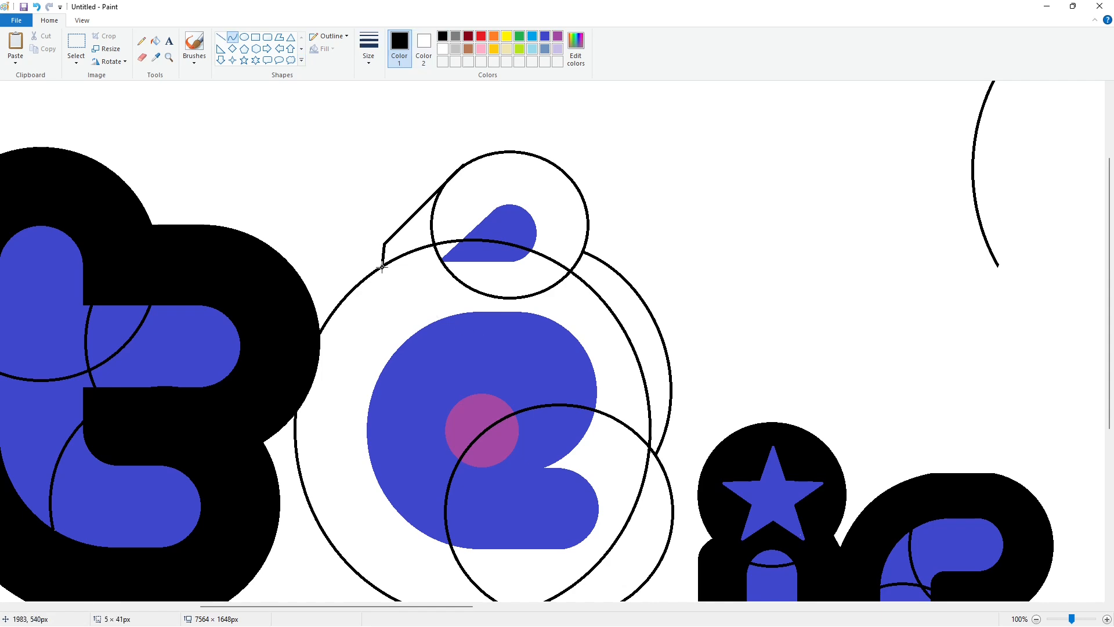
# Join the two circle outlines beneath the é with a black horizontal line.
pyautogui.click(1036, 619)
pyautogui.scroll(3, 905, 537)
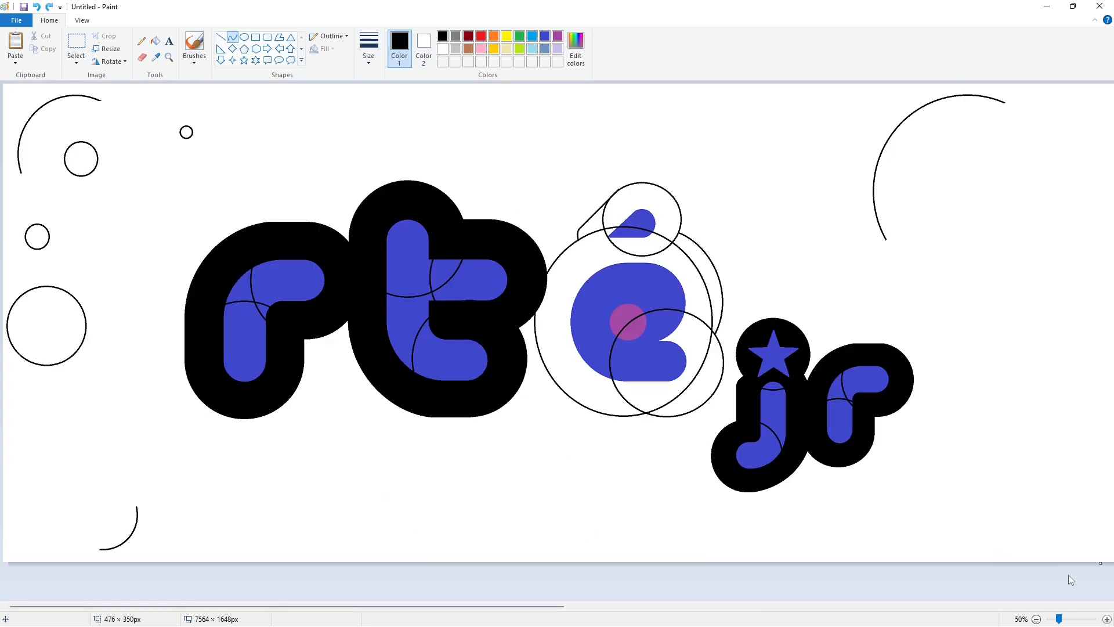
pyautogui.click(1106, 619)
pyautogui.moveTo(256, 605); pyautogui.dragTo(463, 606)
pyautogui.scroll(-2, 497, 539)
pyautogui.scroll(-3, 497, 538)
pyautogui.click(221, 36)
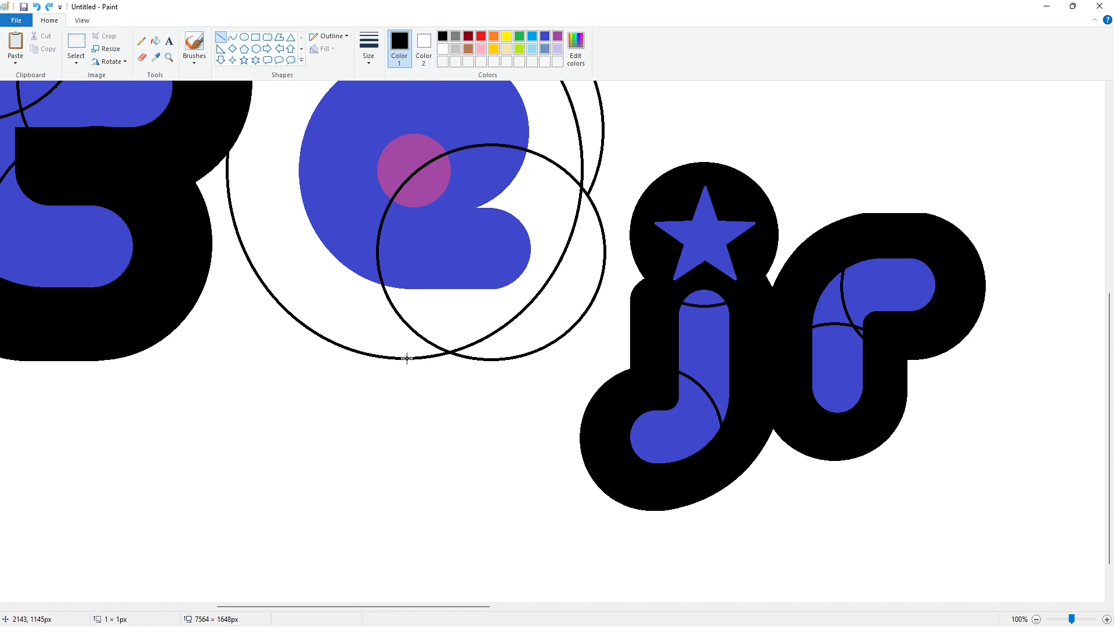
# Fill all outlined areas around the é and its accent with black.
pyautogui.scroll(3, 306, 154)
pyautogui.click(155, 41)
pyautogui.click(433, 192)
pyautogui.click(438, 270)
pyautogui.click(348, 241)
pyautogui.click(335, 272)
pyautogui.click(546, 299)
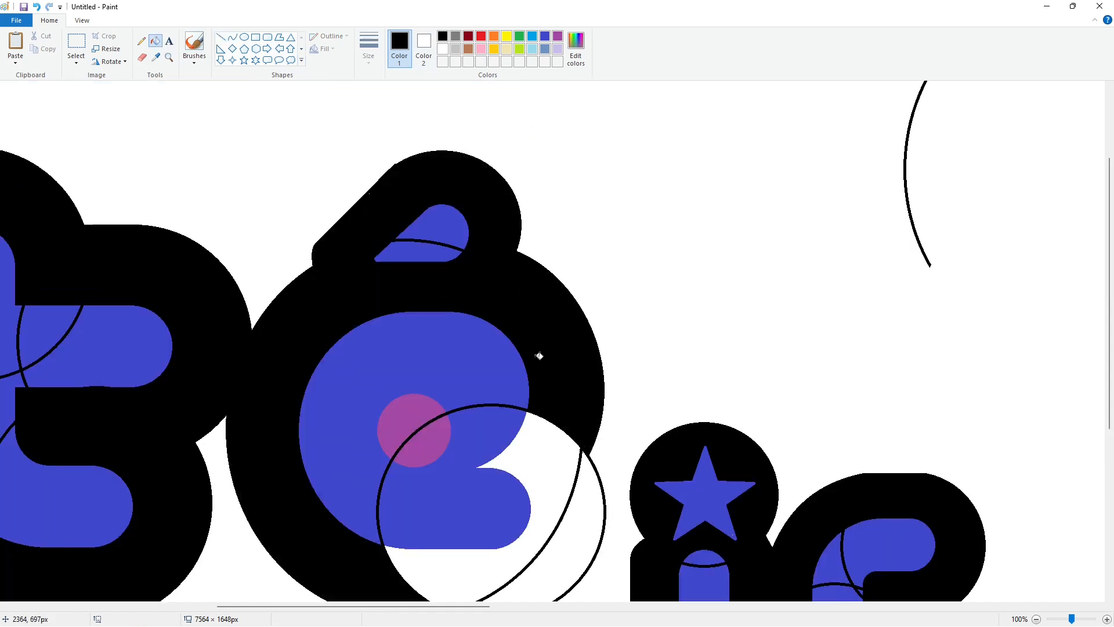
pyautogui.scroll(-3, 544, 353)
pyautogui.click(543, 371)
# Smooth the black edge above the é's accent with a short white line.
pyautogui.click(221, 36)
pyautogui.click(442, 49)
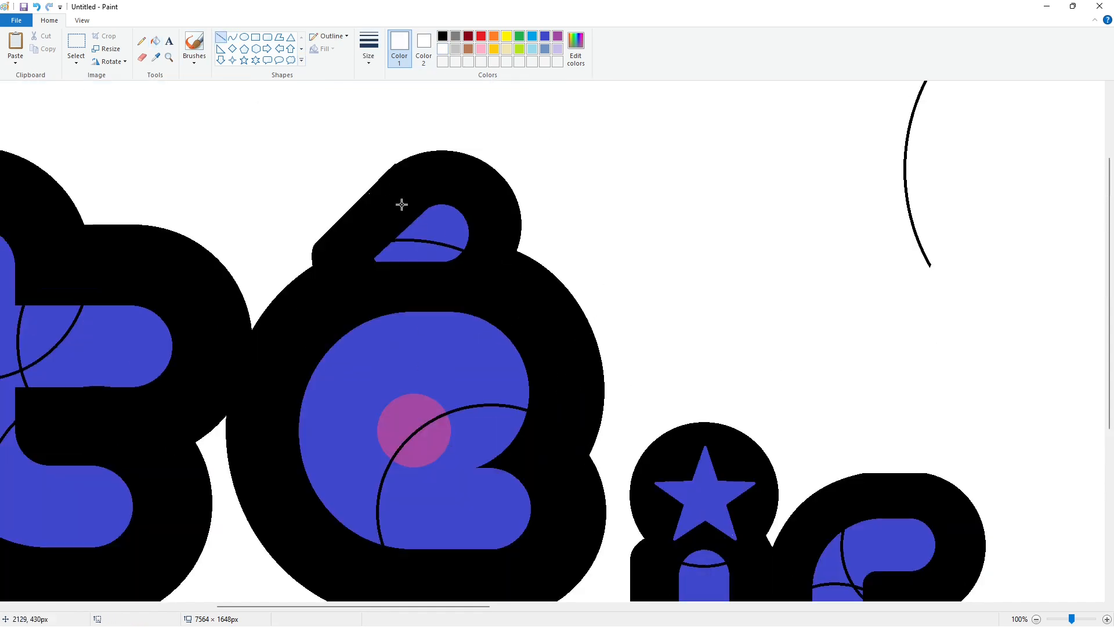
pyautogui.scroll(3, 387, 190)
pyautogui.moveTo(383, 302); pyautogui.dragTo(398, 283)
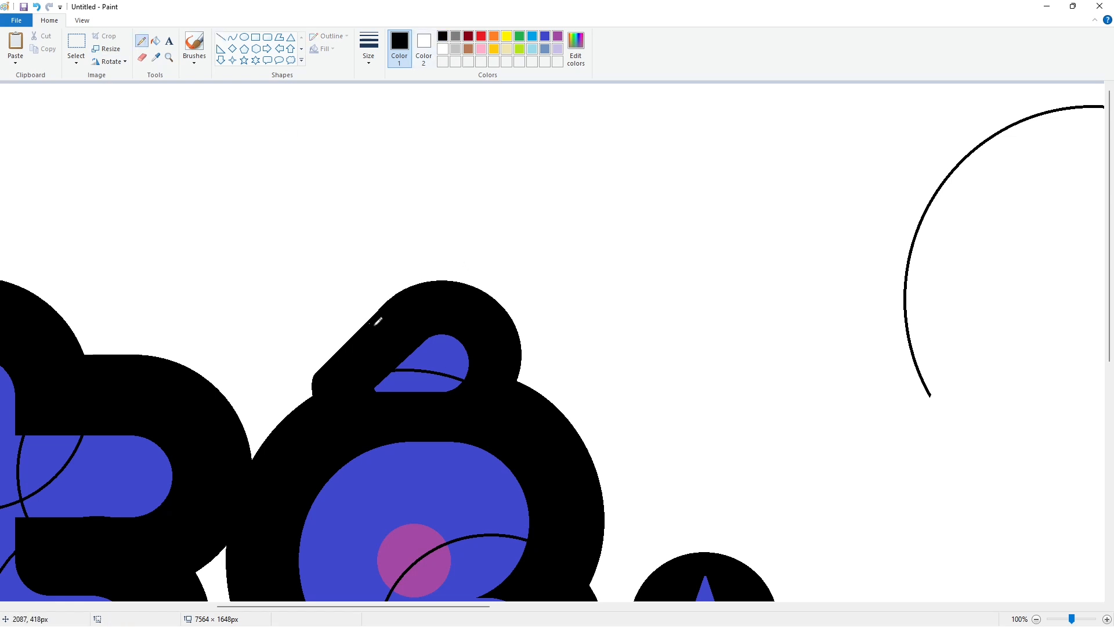
pyautogui.scroll(-3, 552, 378)
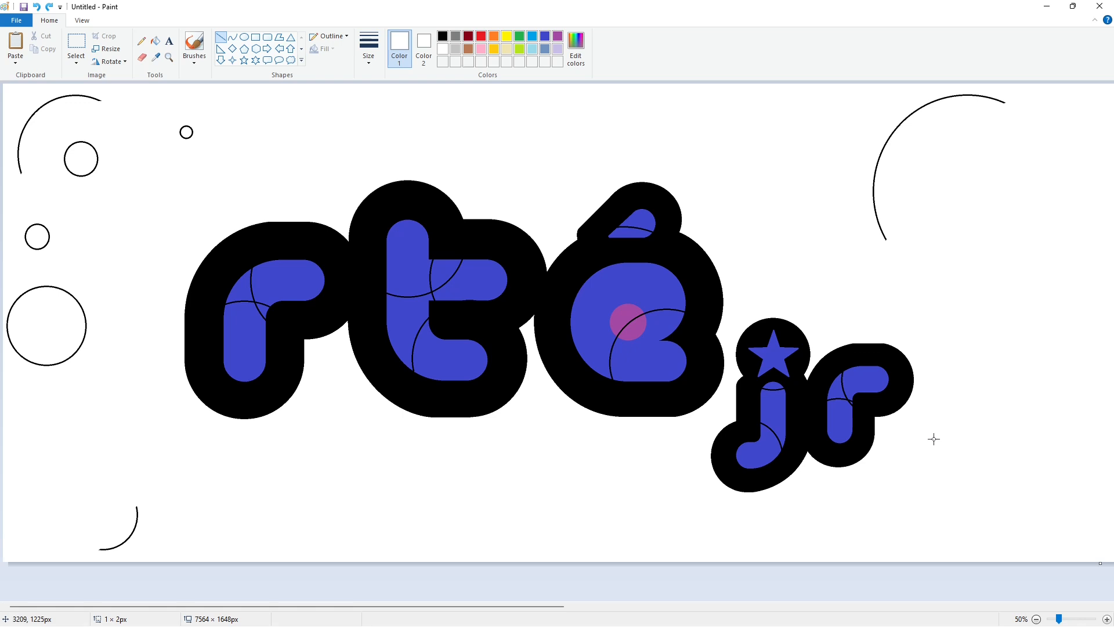
# Erase the leftover guide circles and arcs around the logo by filling them with white.
pyautogui.click(154, 41)
pyautogui.click(442, 36)
pyautogui.click(80, 158)
pyautogui.click(47, 325)
pyautogui.click(443, 48)
pyautogui.click(186, 132)
pyautogui.click(80, 159)
pyautogui.click(37, 236)
pyautogui.click(46, 326)
pyautogui.click(137, 510)
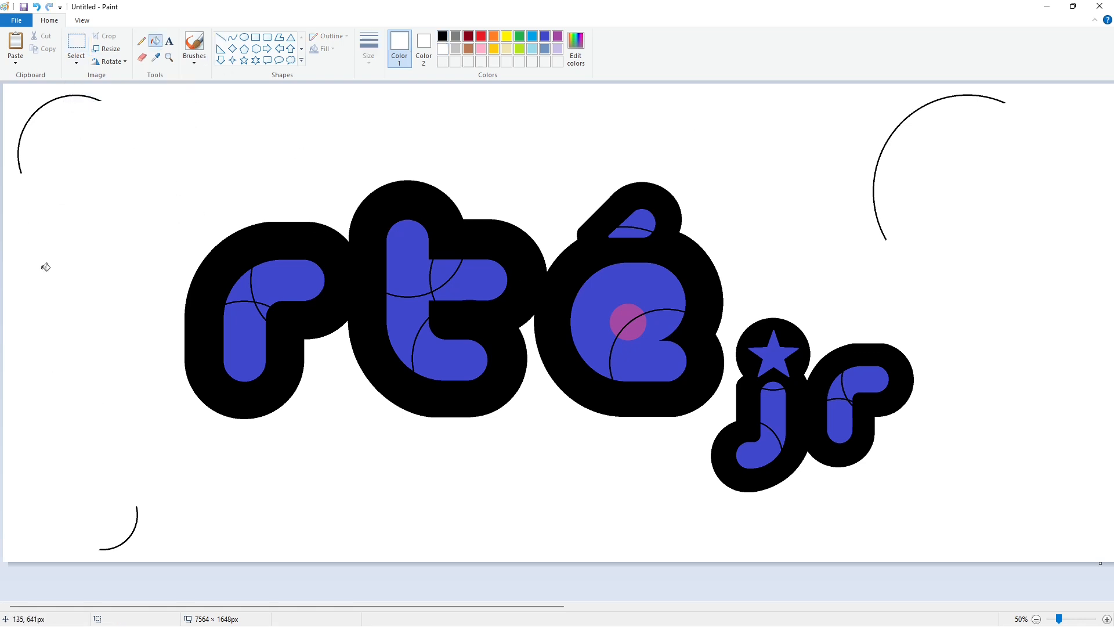
pyautogui.click(96, 97)
pyautogui.click(891, 124)
# Erase the spare copies of the large r, t and é beside the logo by filling them with white.
pyautogui.click(76, 40)
pyautogui.moveTo(65, 119); pyautogui.dragTo(1033, 546)
pyautogui.click(1027, 606)
pyautogui.click(155, 41)
pyautogui.click(350, 247)
pyautogui.click(481, 247)
pyautogui.click(691, 187)
pyautogui.click(649, 267)
pyautogui.click(687, 286)
pyautogui.click(839, 317)
pyautogui.hotkey('ctrl', 'z')
pyautogui.hotkey('ctrl', 'z')
pyautogui.hotkey('ctrl', 'z')
pyautogui.hotkey('ctrl', 'z')
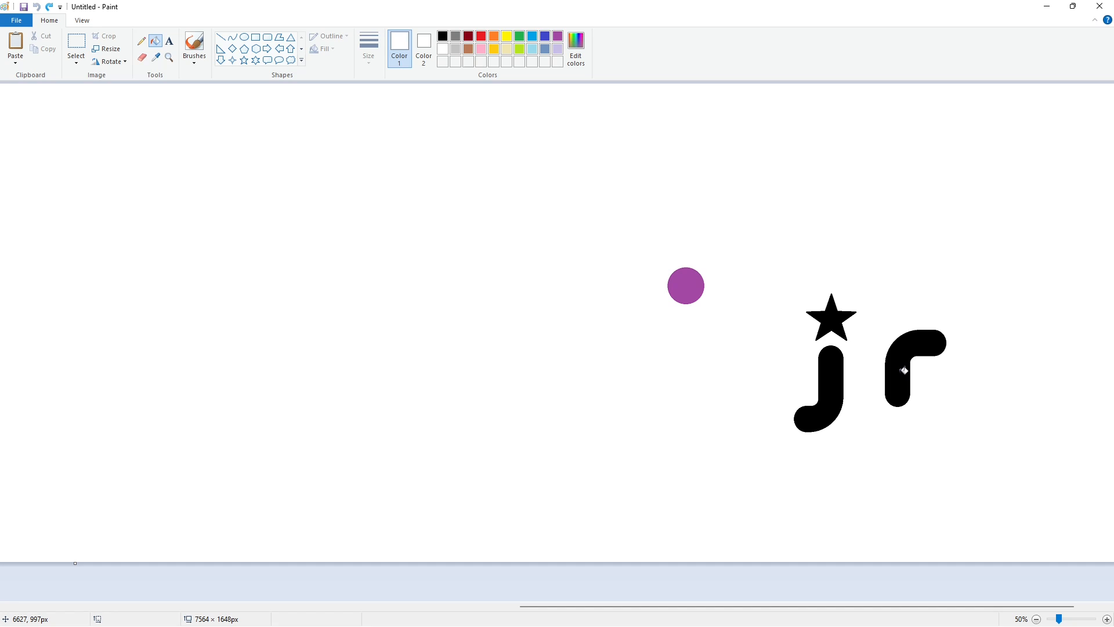
# Fill the indigo sections of the large r with lavender.
pyautogui.moveTo(722, 604); pyautogui.dragTo(207, 604)
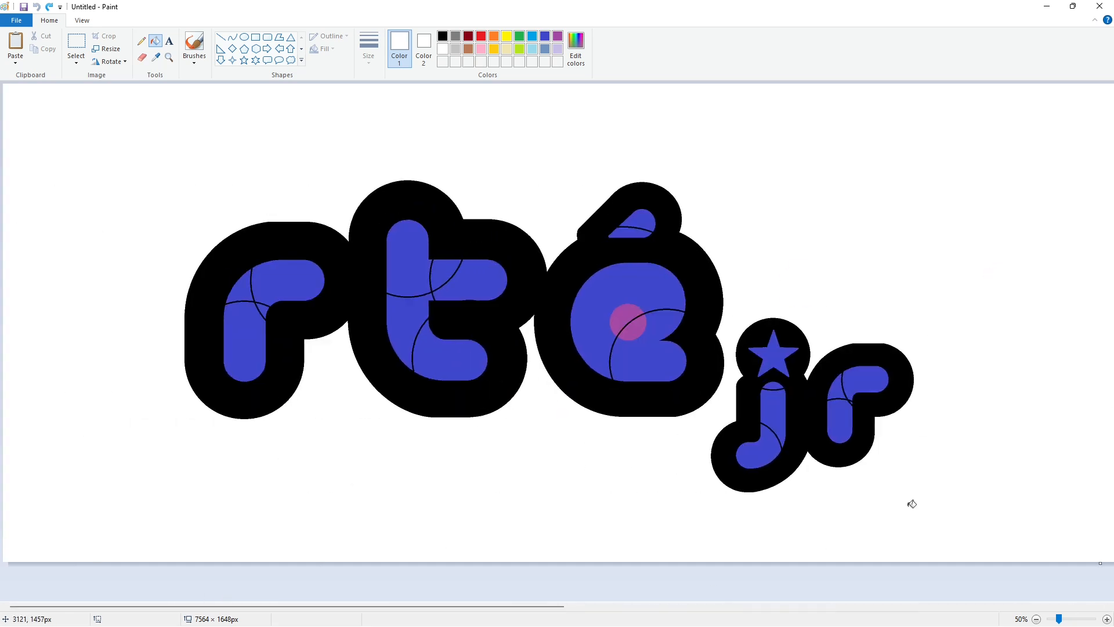
pyautogui.click(1107, 619)
pyautogui.click(557, 49)
pyautogui.click(518, 345)
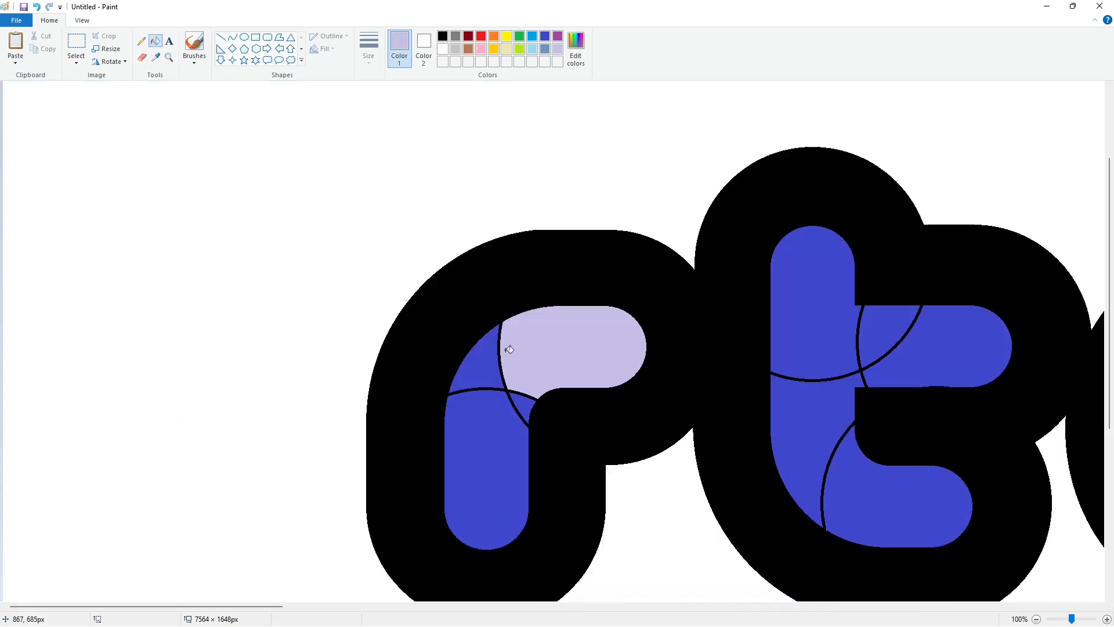
pyautogui.click(482, 367)
pyautogui.click(487, 435)
pyautogui.click(516, 411)
pyautogui.hotkey('ctrl', 'z')
pyautogui.click(527, 406)
# Fill the large t, the é with its accent, the star and the upper part of the j with lavender.
pyautogui.click(830, 348)
pyautogui.click(890, 336)
pyautogui.click(928, 354)
pyautogui.click(440, 429)
pyautogui.click(408, 253)
pyautogui.click(405, 232)
pyautogui.click(673, 490)
pyautogui.scroll(-2, 667, 490)
pyautogui.click(662, 429)
pyautogui.click(652, 510)
# Detach the guide lines inside the large r and t from the black outline with lavender lines and fill them with lavender.
pyautogui.moveTo(418, 604); pyautogui.dragTo(224, 520)
pyautogui.click(221, 37)
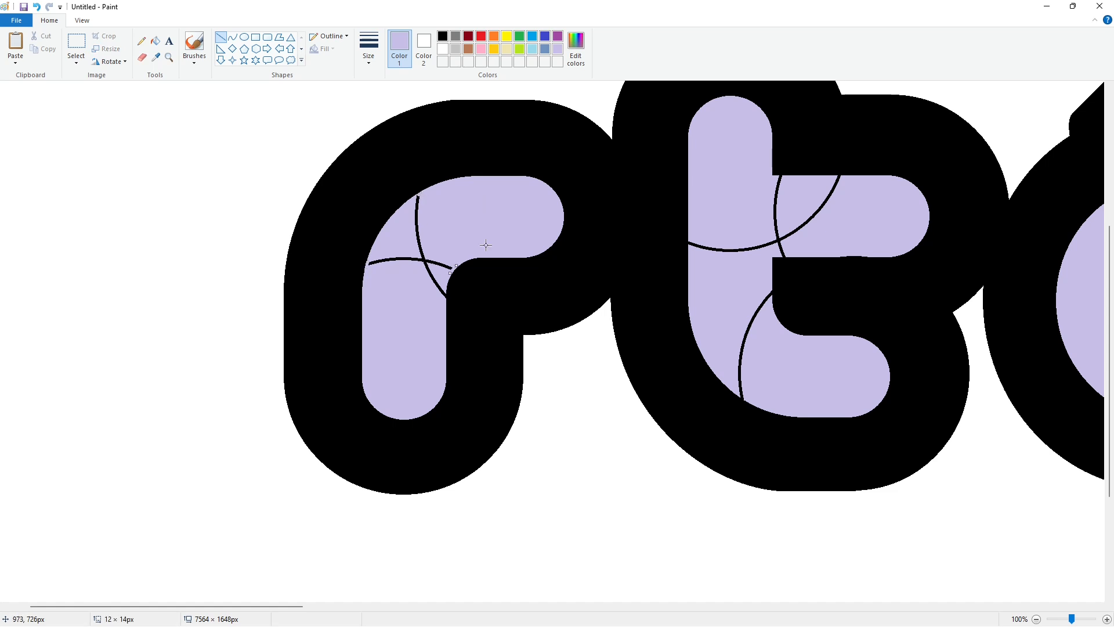
pyautogui.moveTo(290, 606); pyautogui.dragTo(360, 605)
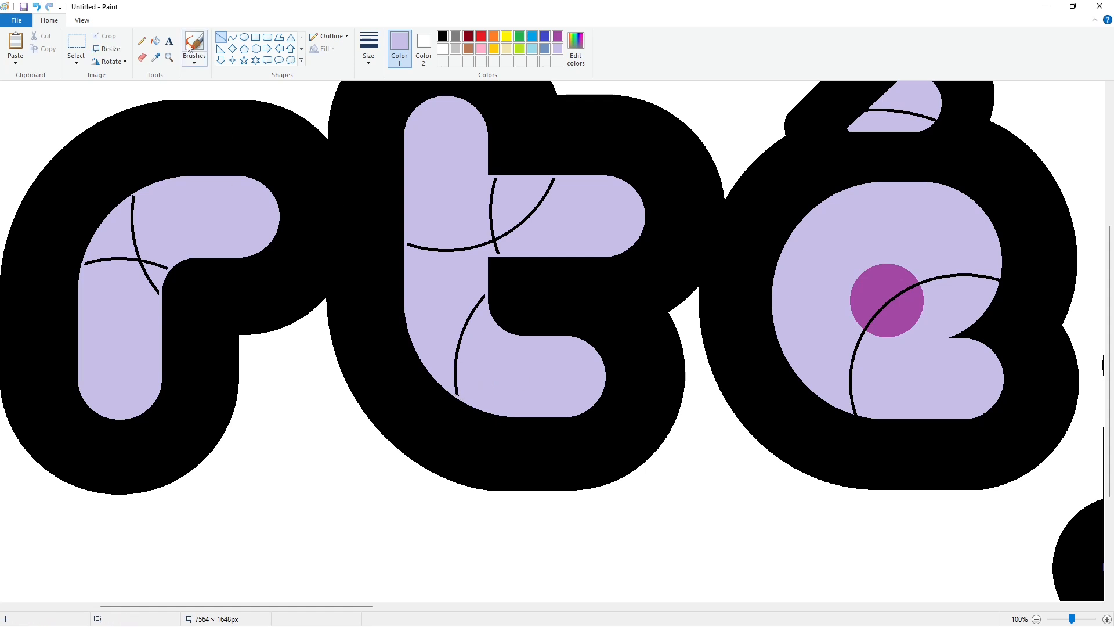
pyautogui.click(155, 41)
pyautogui.click(492, 199)
pyautogui.click(480, 305)
pyautogui.click(143, 260)
# Detach the guide lines inside the é and its accent from the black outline and fill them with lavender.
pyautogui.moveTo(227, 606); pyautogui.dragTo(321, 606)
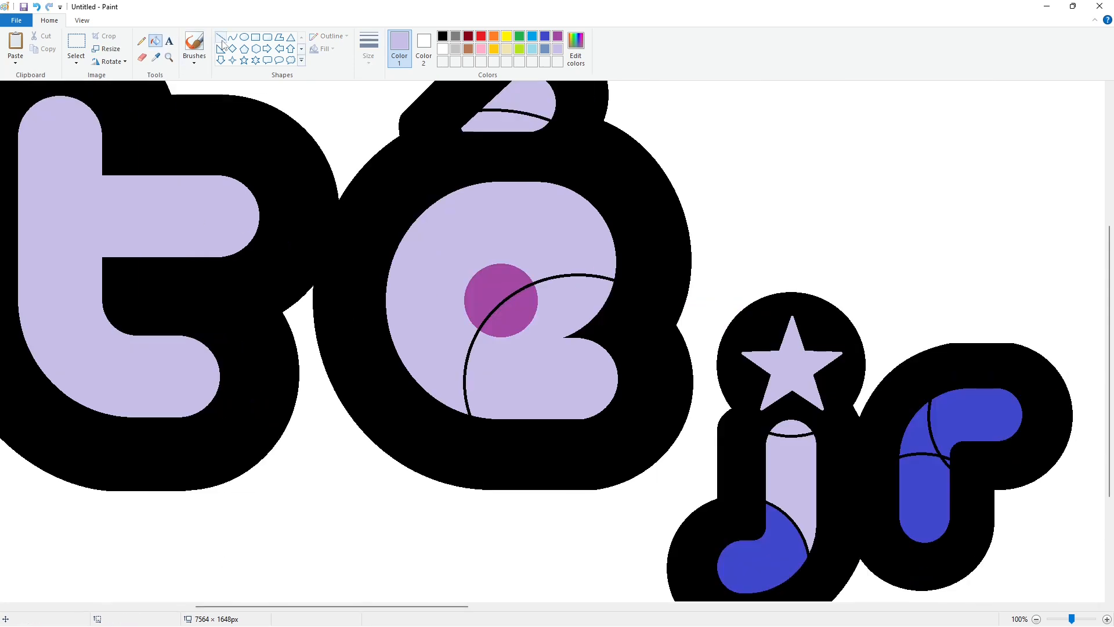
pyautogui.click(220, 37)
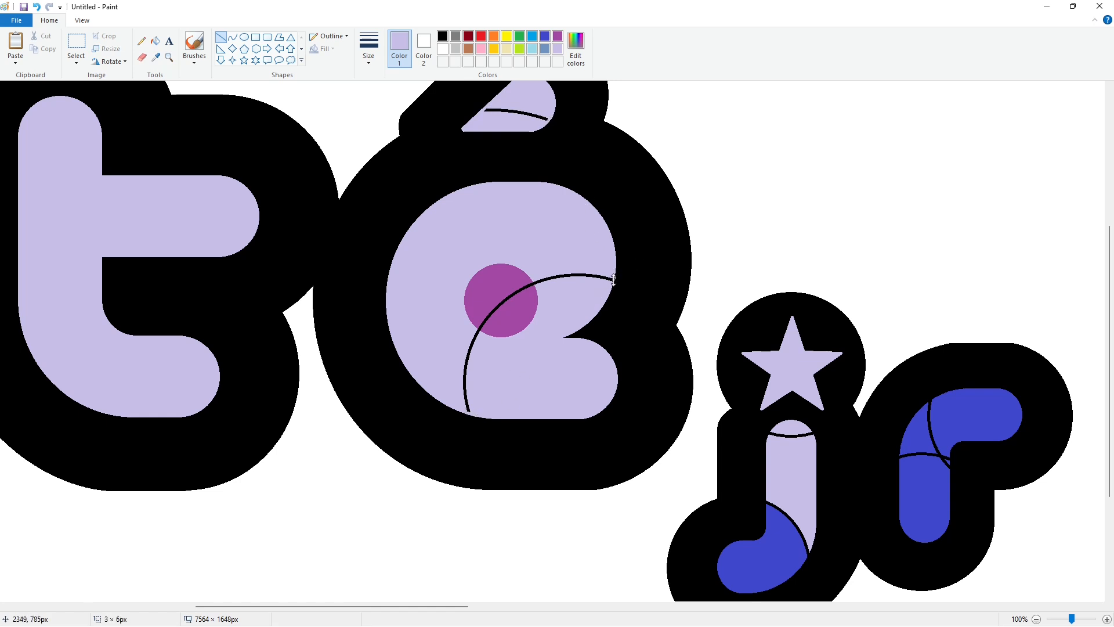
pyautogui.click(155, 41)
pyautogui.click(549, 278)
pyautogui.click(527, 114)
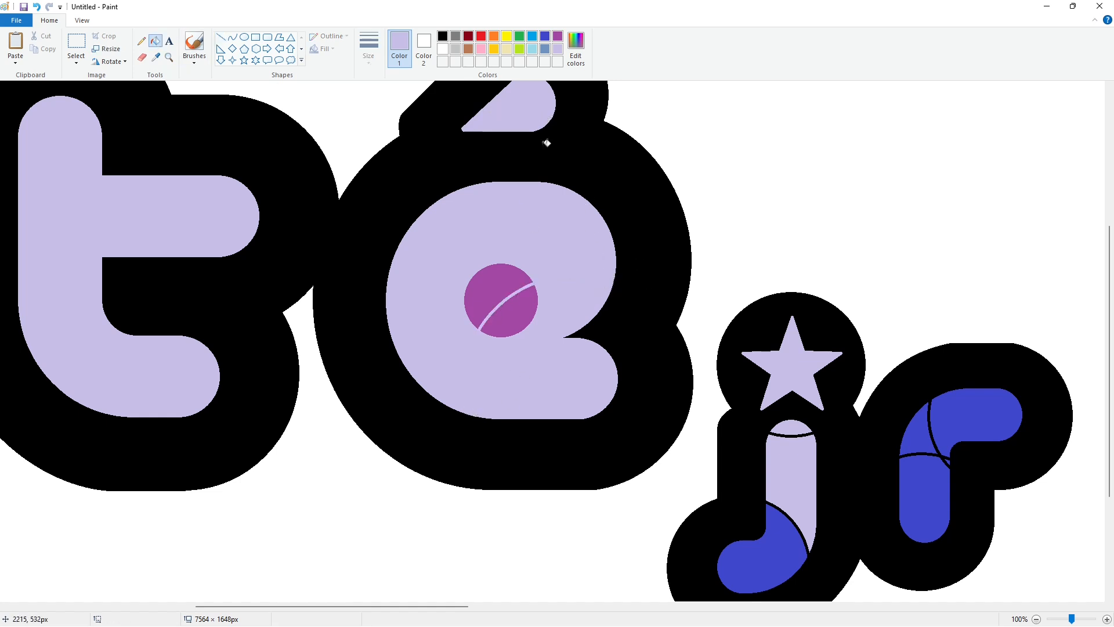
# Fill the spare star, j and r beside the logo with lavender and the spare circle with indigo.
pyautogui.moveTo(440, 605); pyautogui.dragTo(957, 577)
pyautogui.click(76, 47)
pyautogui.moveTo(250, 171)
pyautogui.mouseDown()
pyautogui.moveTo(838, 523)
pyautogui.moveTo(957, 567)
pyautogui.mouseUp()
pyautogui.click(156, 41)
pyautogui.click(671, 281)
pyautogui.click(656, 406)
pyautogui.click(790, 383)
pyautogui.click(391, 232)
pyautogui.moveTo(772, 606); pyautogui.dragTo(800, 594)
pyautogui.click(543, 37)
pyautogui.click(268, 203)
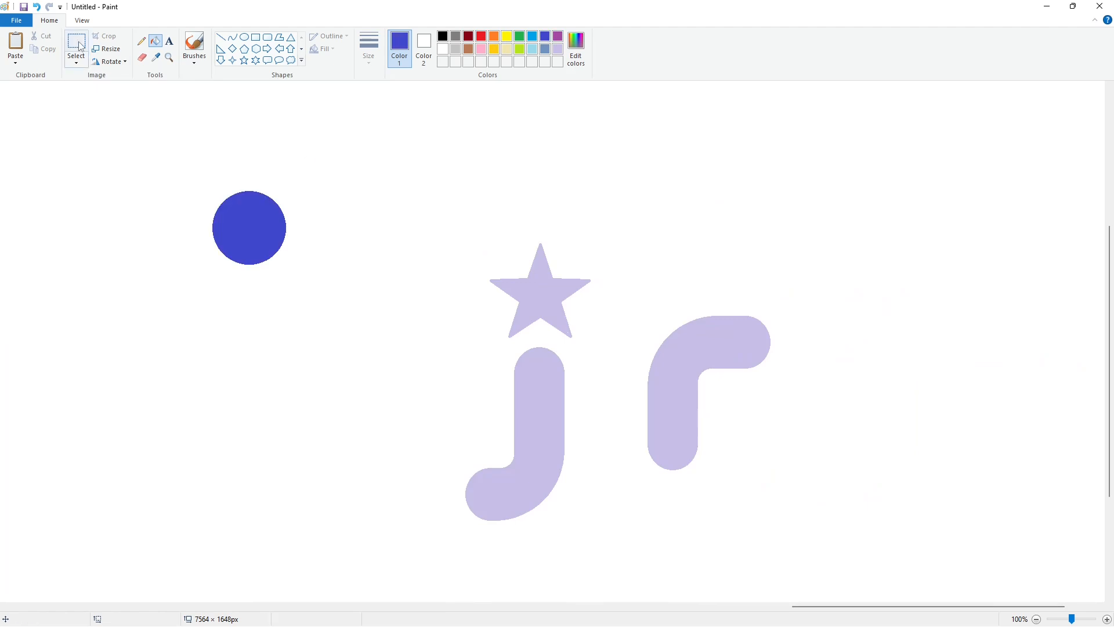
# Copy the spare circle, star, j and r and paste them over the matching parts of the logo.
pyautogui.click(76, 46)
pyautogui.moveTo(159, 179); pyautogui.dragTo(915, 549)
pyautogui.moveTo(911, 605); pyautogui.dragTo(348, 605)
pyautogui.scroll(-2, 633, 487)
pyautogui.hotkey('ctrl', 'v')
pyautogui.moveTo(445, 290); pyautogui.dragTo(708, 328)
pyautogui.press('Right')
pyautogui.press('Right')
pyautogui.press('Right')
pyautogui.press('Right')
pyautogui.press('Right')
pyautogui.press('Right')
pyautogui.press('Right')
pyautogui.press('Right')
pyautogui.press('Right')
pyautogui.press('Right')
pyautogui.press('Right')
pyautogui.press('Right')
pyautogui.press('Right')
pyautogui.press('Right')
pyautogui.press('Right')
pyautogui.press('Right')
pyautogui.press('Right')
pyautogui.press('Right')
pyautogui.press('Right')
pyautogui.press('Right')
pyautogui.click(858, 505)
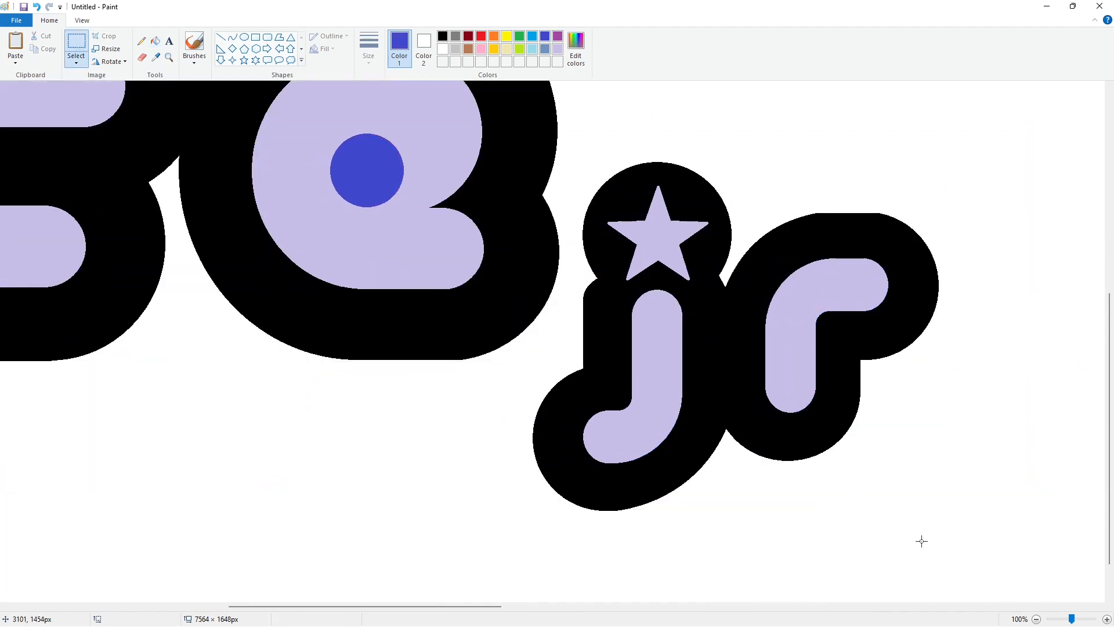
# Erase the spare circle, star, j and r beside the logo by filling them with white.
pyautogui.scroll(-1, 763, 445)
pyautogui.moveTo(627, 606); pyautogui.dragTo(947, 608)
pyautogui.click(154, 41)
pyautogui.click(442, 49)
pyautogui.click(625, 286)
pyautogui.click(770, 319)
pyautogui.click(771, 377)
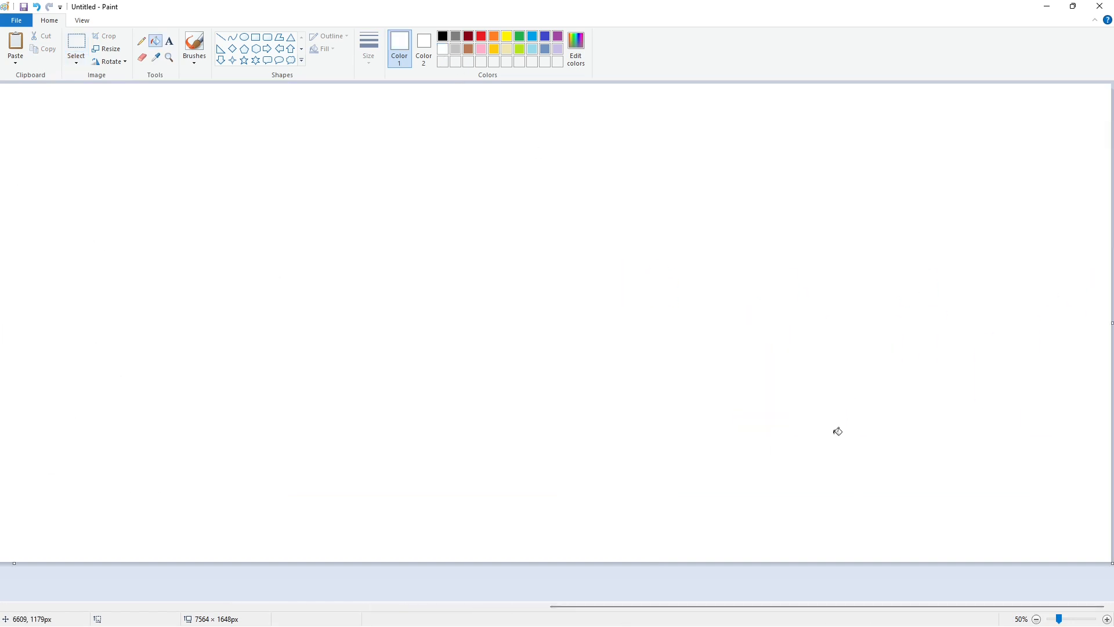
pyautogui.click(833, 355)
# Resize the canvas to 7512 × 1740 px.
pyautogui.moveTo(812, 606); pyautogui.dragTo(29, 609)
pyautogui.click(76, 42)
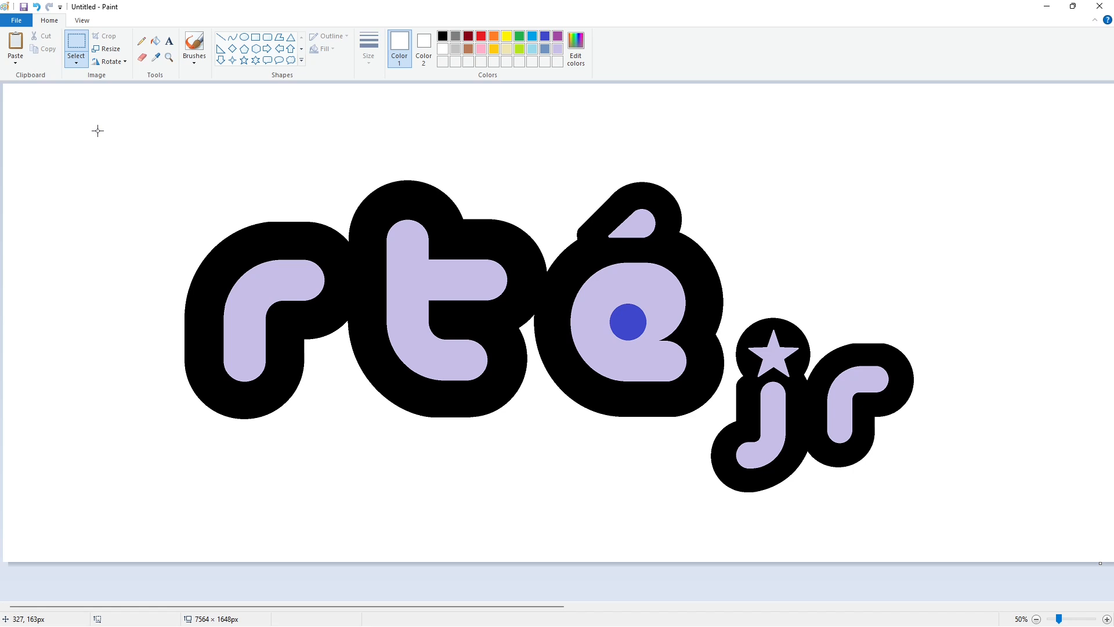
pyautogui.moveTo(544, 607); pyautogui.dragTo(798, 608)
pyautogui.moveTo(583, 562); pyautogui.dragTo(348, 608)
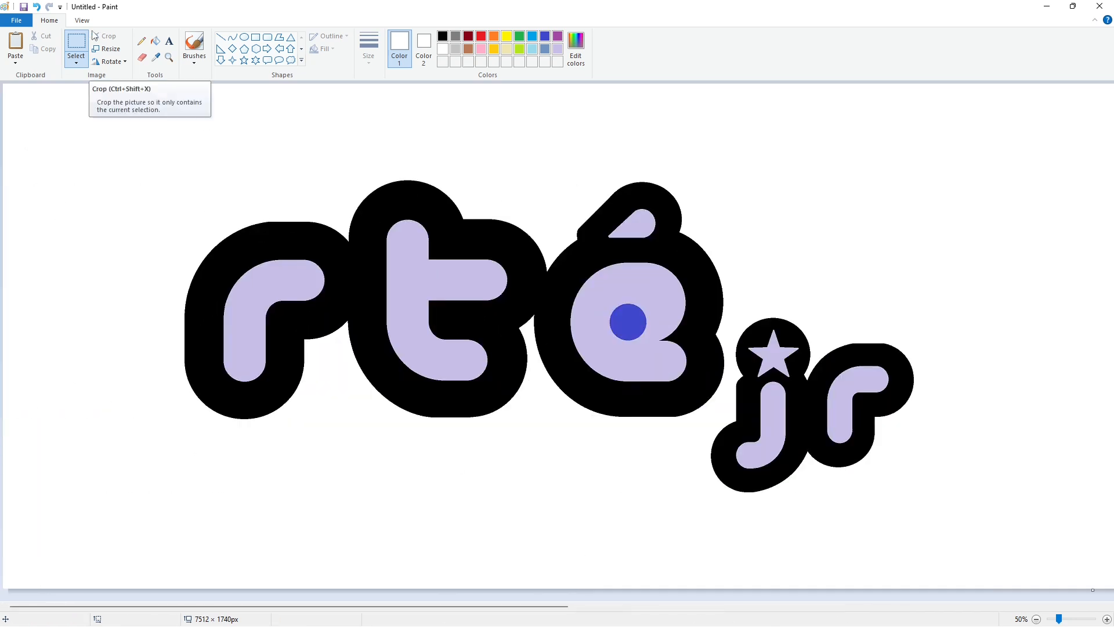
# Copy the whole logo and paste a spare copy into the empty right half of the canvas.
pyautogui.moveTo(42, 112); pyautogui.dragTo(990, 559)
pyautogui.hotkey('ctrl', 'c')
pyautogui.moveTo(543, 606); pyautogui.dragTo(1077, 606)
pyautogui.hotkey('ctrl', 'v')
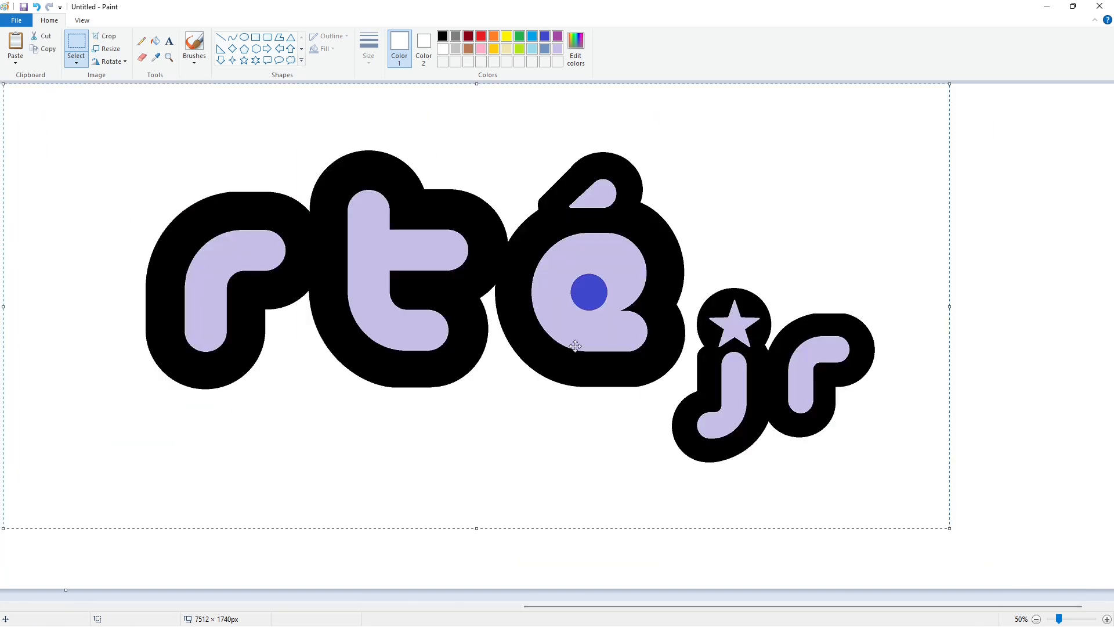
pyautogui.moveTo(528, 329); pyautogui.dragTo(576, 354)
pyautogui.hotkey('ctrl', 'z')
pyautogui.hotkey('ctrl', 'y')
pyautogui.moveTo(564, 606); pyautogui.dragTo(9, 608)
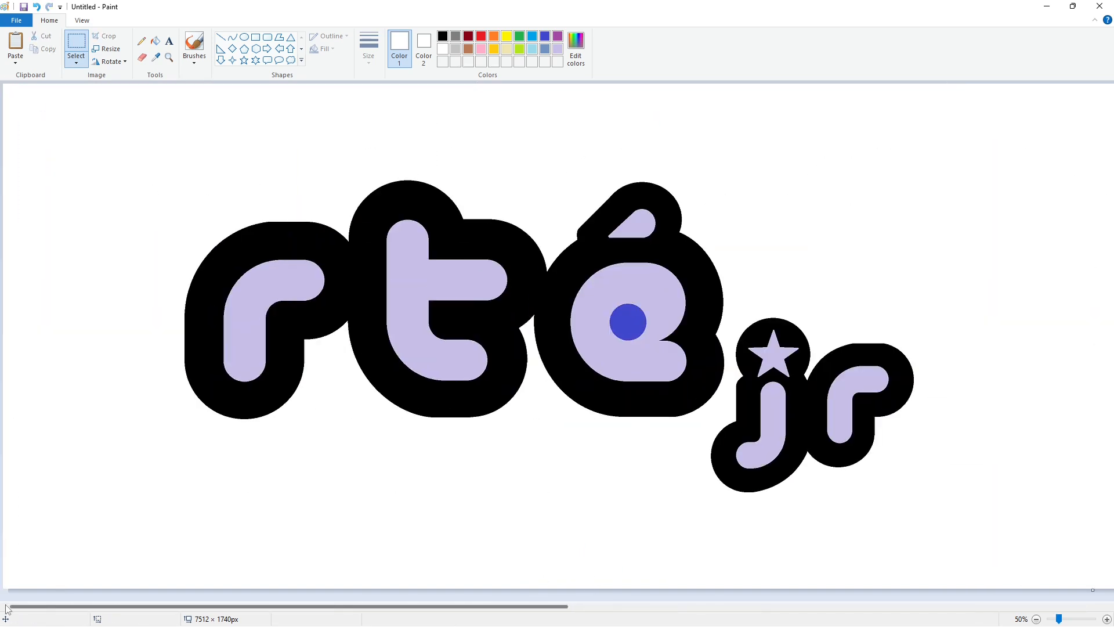
# Fill the black outlines around rté and jr with purple.
pyautogui.click(156, 40)
pyautogui.click(557, 36)
pyautogui.click(710, 324)
pyautogui.click(753, 391)
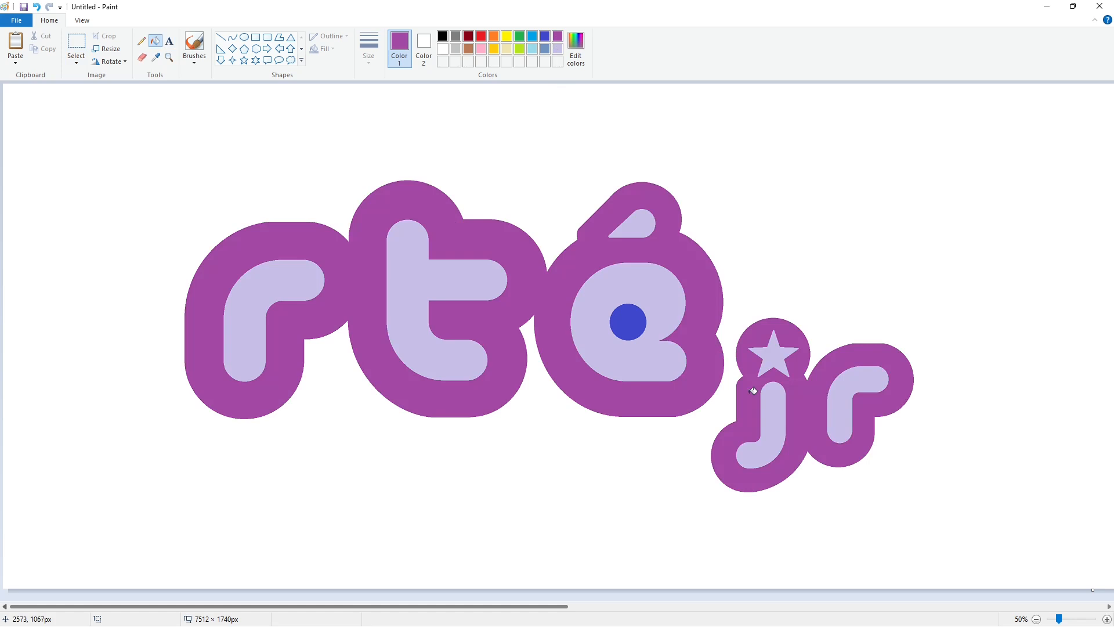
# Draw a black circle around the rounded top of the t, slightly larger than its purple outline.
pyautogui.click(245, 36)
pyautogui.click(443, 36)
pyautogui.moveTo(342, 178)
pyautogui.mouseDown()
pyautogui.moveTo(395, 249)
pyautogui.moveTo(487, 328)
pyautogui.mouseUp()
pyautogui.moveTo(415, 275); pyautogui.dragTo(406, 261)
pyautogui.moveTo(477, 239); pyautogui.dragTo(481, 239)
pyautogui.moveTo(335, 239); pyautogui.dragTo(333, 239)
pyautogui.moveTo(406, 313); pyautogui.dragTo(407, 309)
pyautogui.click(529, 333)
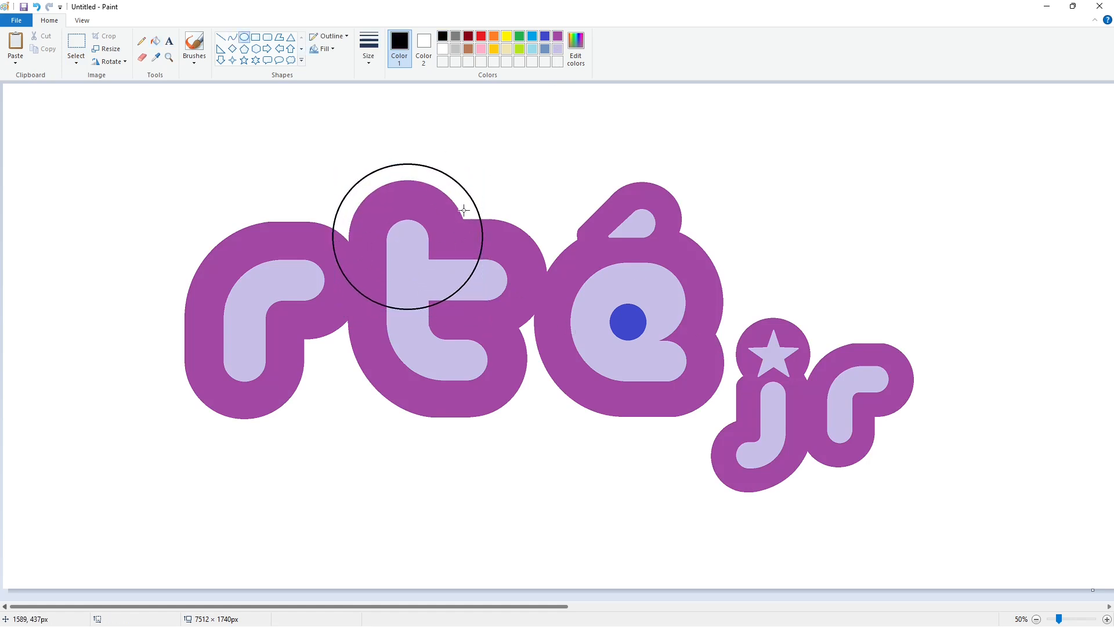
# Draw a black curve above the t's arm and lines running up along the slanted side of the é's accent.
pyautogui.click(232, 37)
pyautogui.moveTo(474, 201)
pyautogui.mouseDown()
pyautogui.moveTo(550, 238)
pyautogui.moveTo(530, 210)
pyautogui.moveTo(624, 168)
pyautogui.mouseUp()
pyautogui.click(221, 36)
pyautogui.click(232, 36)
pyautogui.moveTo(580, 213)
pyautogui.mouseDown()
pyautogui.moveTo(569, 209)
pyautogui.moveTo(616, 173)
pyautogui.mouseUp()
pyautogui.hotkey('ctrl', 'z')
pyautogui.click(221, 37)
pyautogui.click(232, 38)
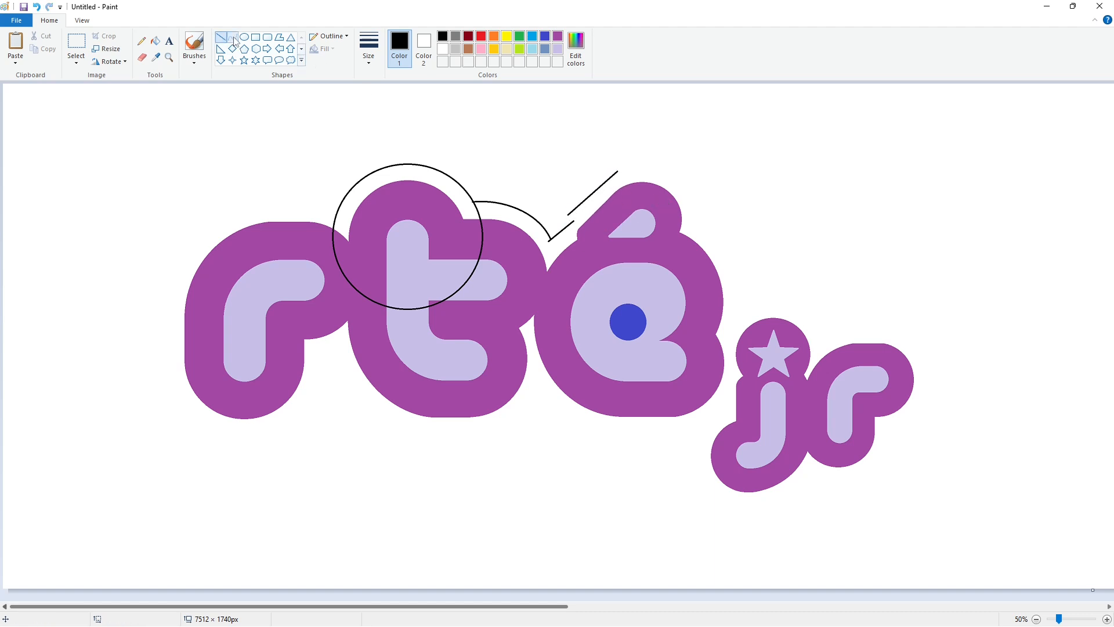
pyautogui.click(564, 222)
pyautogui.click(622, 199)
# Draw black curves around the accent's rounded tip, down the é's right side and over the star's circle.
pyautogui.moveTo(618, 171)
pyautogui.mouseDown()
pyautogui.moveTo(696, 222)
pyautogui.moveTo(644, 151)
pyautogui.mouseUp()
pyautogui.moveTo(699, 176); pyautogui.dragTo(702, 180)
pyautogui.moveTo(734, 312)
pyautogui.mouseDown()
pyautogui.moveTo(741, 264)
pyautogui.moveTo(742, 312)
pyautogui.mouseUp()
pyautogui.click(764, 289)
pyautogui.click(816, 302)
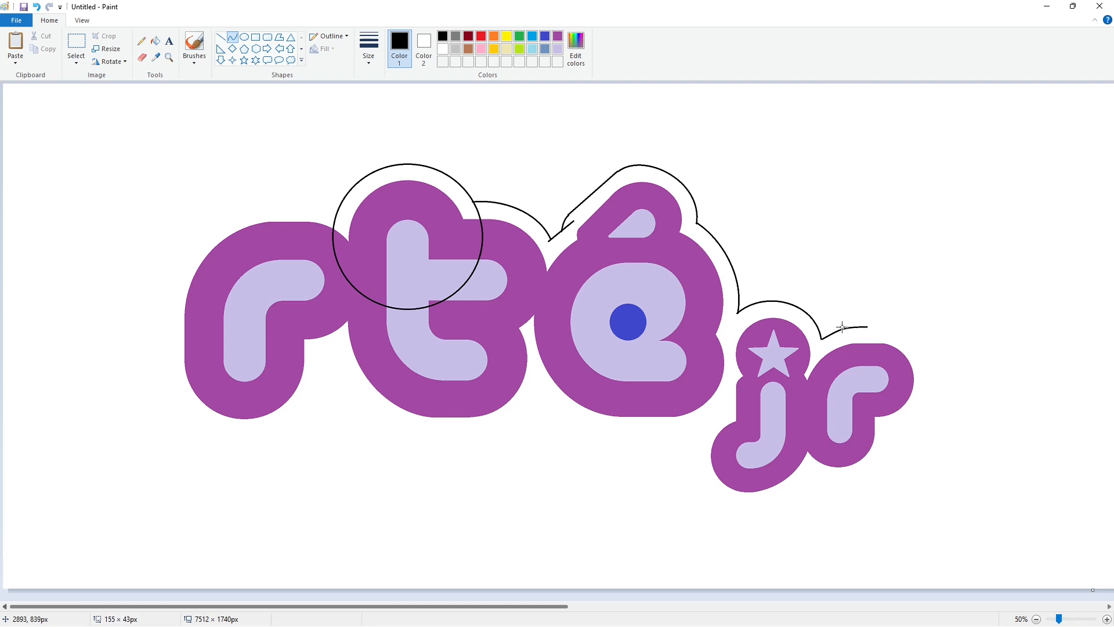
# Draw black curves over the top and around the right end of the small r.
pyautogui.moveTo(842, 326); pyautogui.dragTo(872, 328)
pyautogui.moveTo(917, 376); pyautogui.dragTo(892, 425)
pyautogui.hotkey('ctrl', 'z')
pyautogui.click(232, 37)
pyautogui.moveTo(893, 412); pyautogui.dragTo(893, 427)
pyautogui.moveTo(895, 348); pyautogui.dragTo(919, 329)
pyautogui.moveTo(928, 360); pyautogui.dragTo(955, 407)
pyautogui.click(1025, 385)
# Continue the black outer outline with curves under the small r and around the bottom of the j.
pyautogui.moveTo(892, 426)
pyautogui.mouseDown()
pyautogui.moveTo(813, 474)
pyautogui.moveTo(887, 480)
pyautogui.mouseUp()
pyautogui.moveTo(841, 480)
pyautogui.mouseDown()
pyautogui.moveTo(856, 494)
pyautogui.moveTo(705, 422)
pyautogui.mouseUp()
pyautogui.click(979, 516)
pyautogui.moveTo(751, 464); pyautogui.dragTo(763, 543)
pyautogui.moveTo(711, 512); pyautogui.dragTo(663, 500)
pyautogui.click(886, 531)
# Draw black curves beneath the é and the t, and short lines linking them to the first r's stem.
pyautogui.moveTo(704, 421)
pyautogui.mouseDown()
pyautogui.moveTo(624, 432)
pyautogui.moveTo(686, 435)
pyautogui.mouseUp()
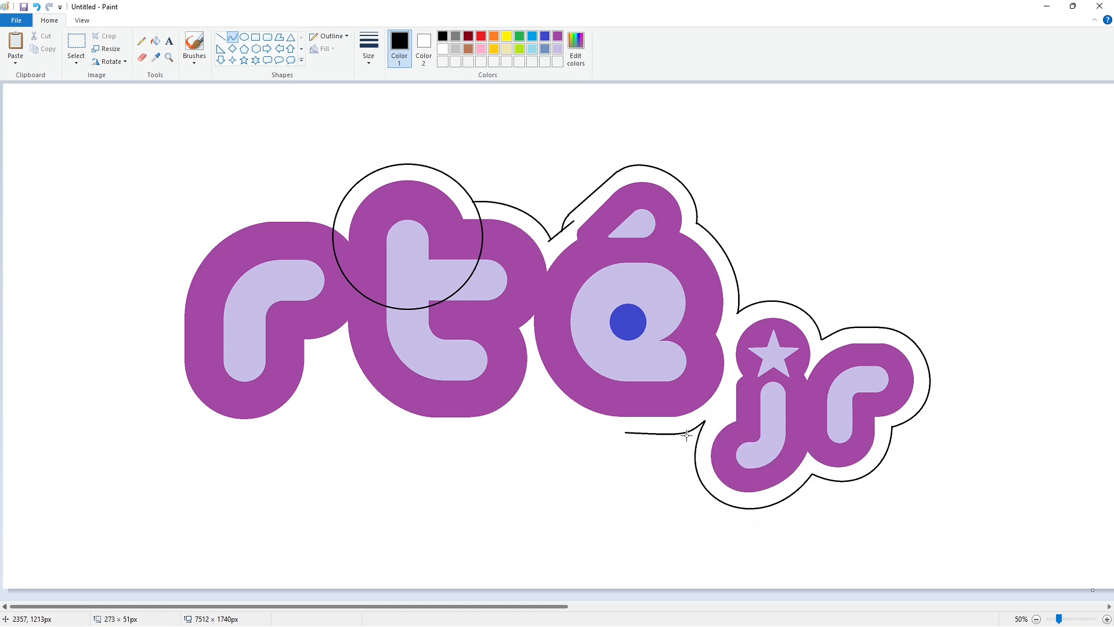
pyautogui.moveTo(615, 429)
pyautogui.mouseDown()
pyautogui.moveTo(537, 384)
pyautogui.moveTo(558, 420)
pyautogui.moveTo(460, 432)
pyautogui.moveTo(494, 433)
pyautogui.moveTo(336, 346)
pyautogui.mouseUp()
pyautogui.moveTo(398, 389)
pyautogui.mouseDown()
pyautogui.moveTo(403, 427)
pyautogui.moveTo(350, 407)
pyautogui.mouseUp()
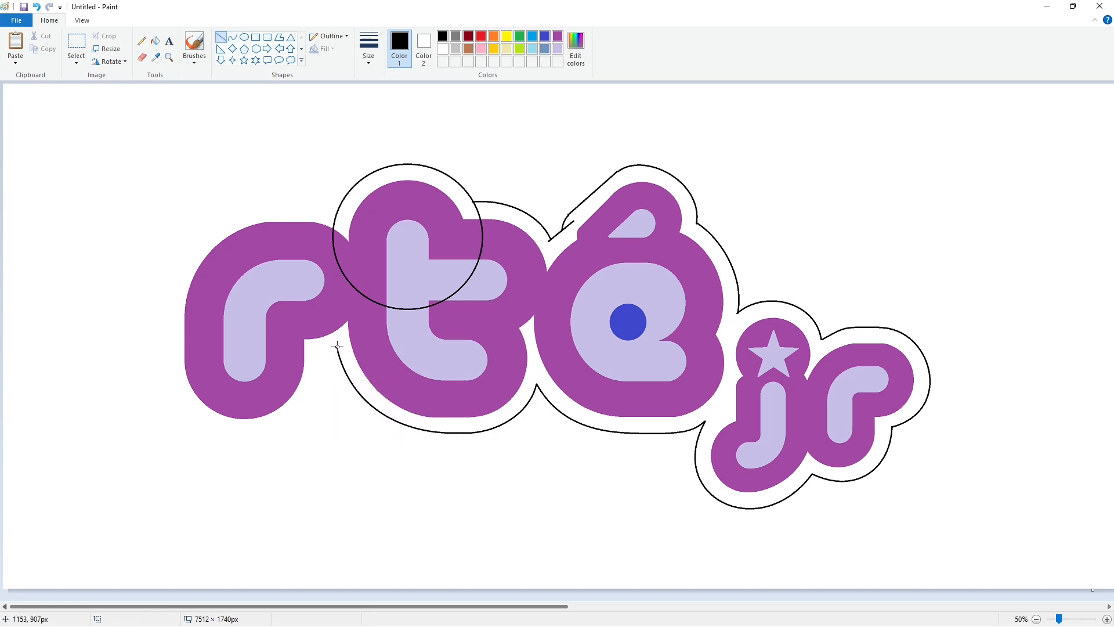
pyautogui.moveTo(320, 351); pyautogui.dragTo(320, 374)
# Draw a black circle around the rounded bottom of the first r, slightly larger than its purple outline.
pyautogui.click(243, 37)
pyautogui.moveTo(172, 315)
pyautogui.mouseDown()
pyautogui.moveTo(308, 430)
pyautogui.moveTo(172, 293)
pyautogui.mouseUp()
pyautogui.moveTo(308, 362); pyautogui.dragTo(319, 362)
pyautogui.moveTo(172, 362); pyautogui.dragTo(169, 363)
pyautogui.moveTo(244, 293); pyautogui.dragTo(246, 282)
pyautogui.click(373, 304)
# Draw black curves around the upper left shoulder and over the top of the first r.
pyautogui.moveTo(269, 211); pyautogui.dragTo(266, 204)
pyautogui.moveTo(301, 207); pyautogui.dragTo(174, 305)
pyautogui.click(303, 201)
pyautogui.click(279, 189)
pyautogui.moveTo(204, 247); pyautogui.dragTo(172, 246)
pyautogui.click(217, 212)
pyautogui.click(410, 283)
# Draw a vertical black line down the left side of the first r to close the outer outline.
pyautogui.click(1106, 619)
pyautogui.click(220, 37)
pyautogui.moveTo(342, 261); pyautogui.dragTo(340, 377)
pyautogui.press('Left')
pyautogui.press('Left')
pyautogui.press('Left')
pyautogui.press('Left')
pyautogui.press('Left')
pyautogui.click(463, 336)
pyautogui.scroll(2, 529, 349)
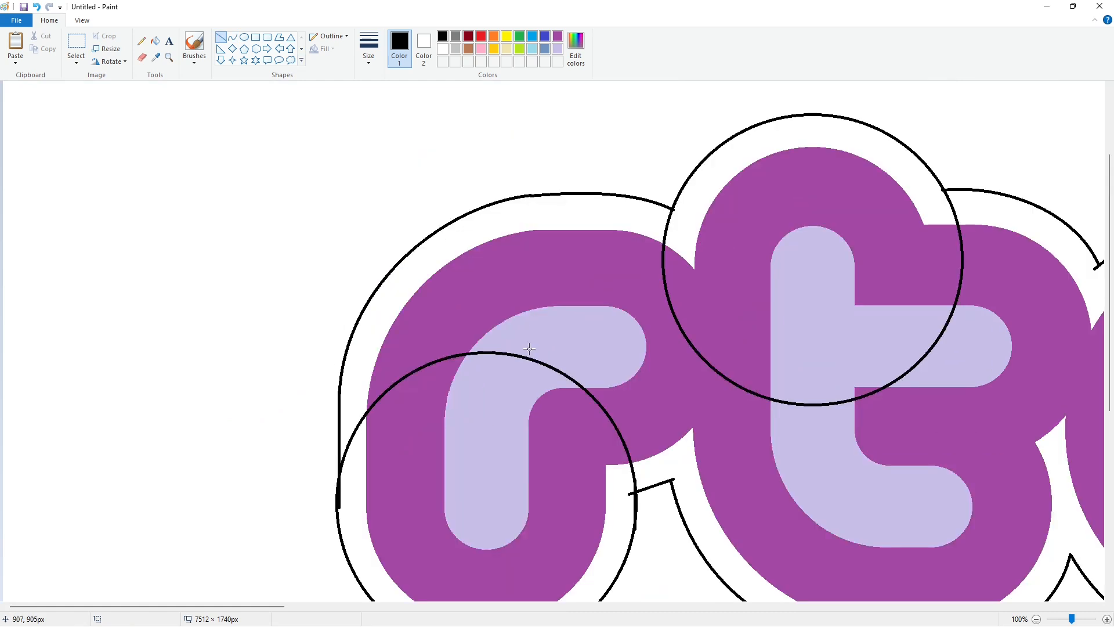
# Fill the white band between the purple shape and the new outer outline with black.
pyautogui.click(155, 40)
pyautogui.click(522, 217)
pyautogui.scroll(-2, 522, 218)
pyautogui.click(569, 470)
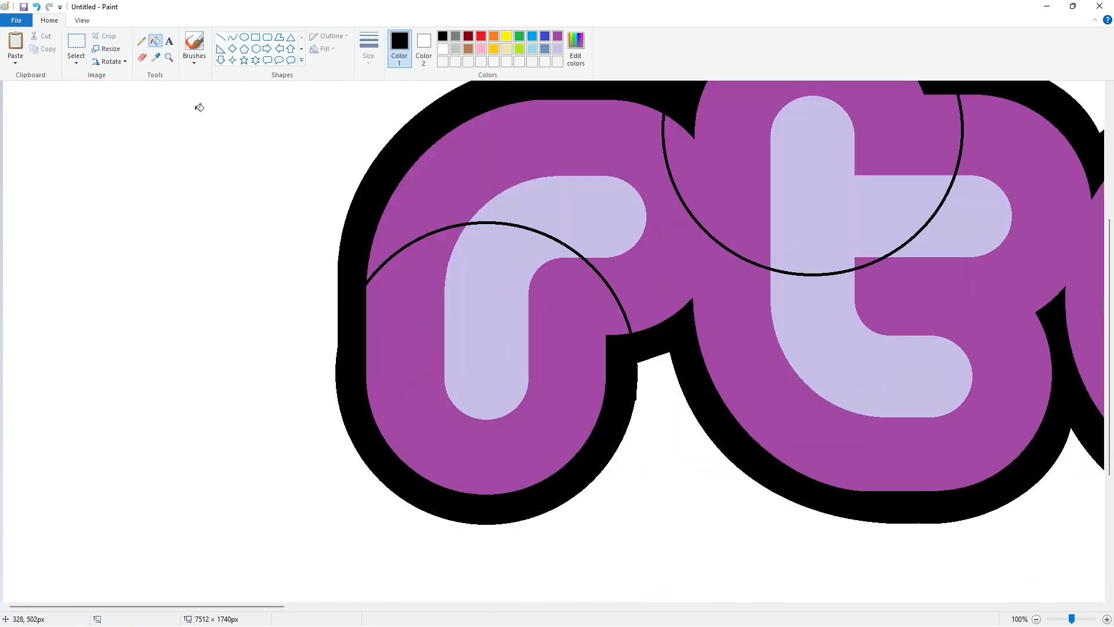
# Trim the uneven outer edges of the black outline beside the first r and around the accent with white lines.
pyautogui.click(221, 37)
pyautogui.click(443, 49)
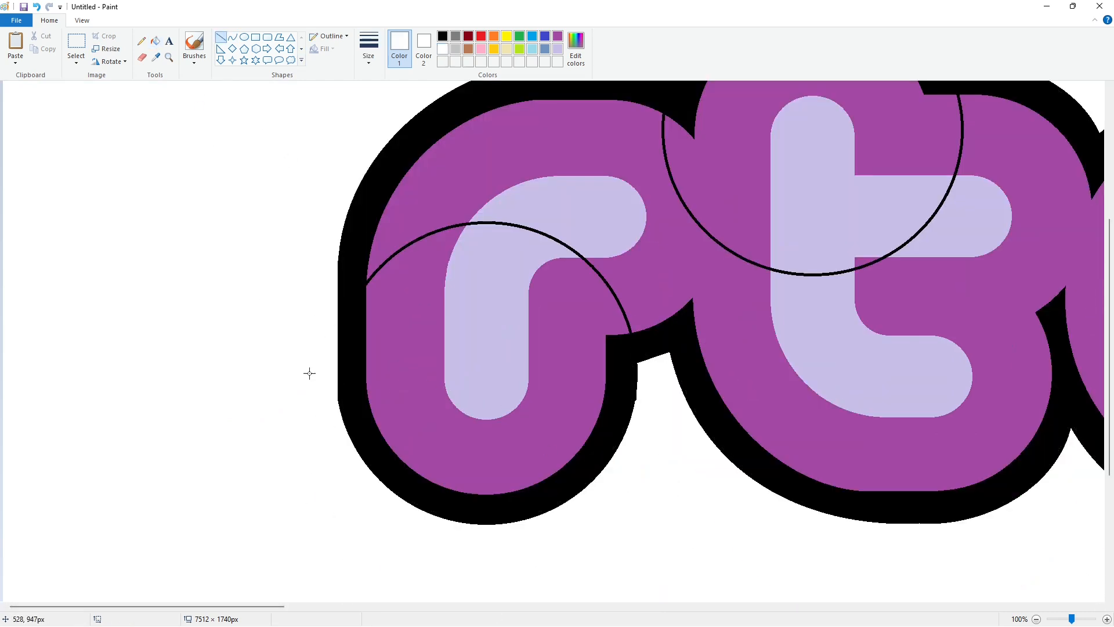
pyautogui.scroll(4, 448, 512)
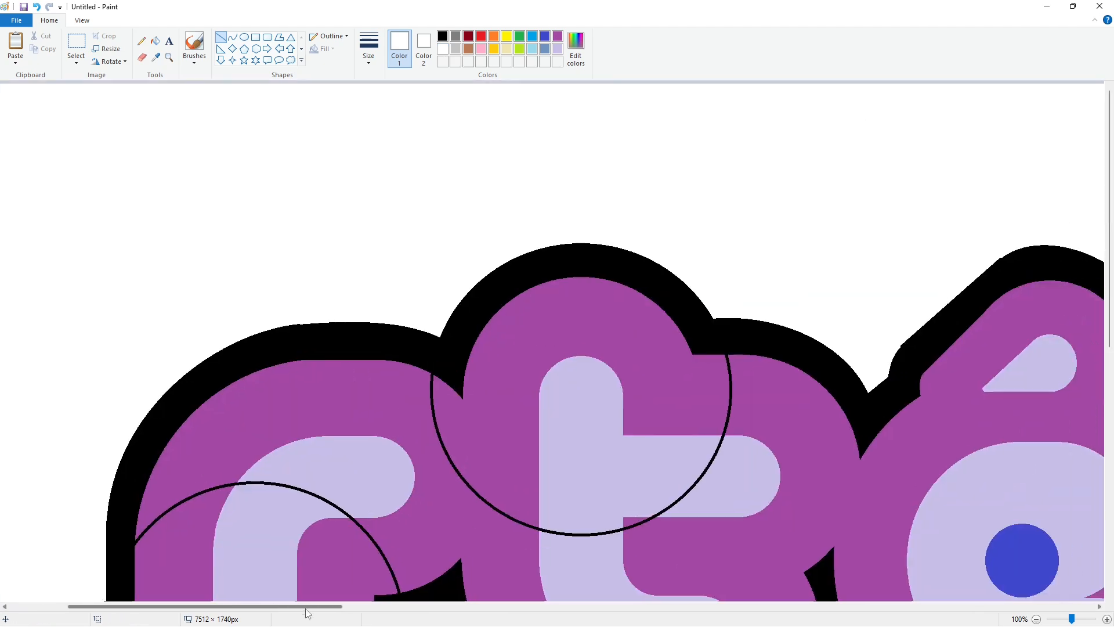
pyautogui.moveTo(255, 605); pyautogui.dragTo(426, 606)
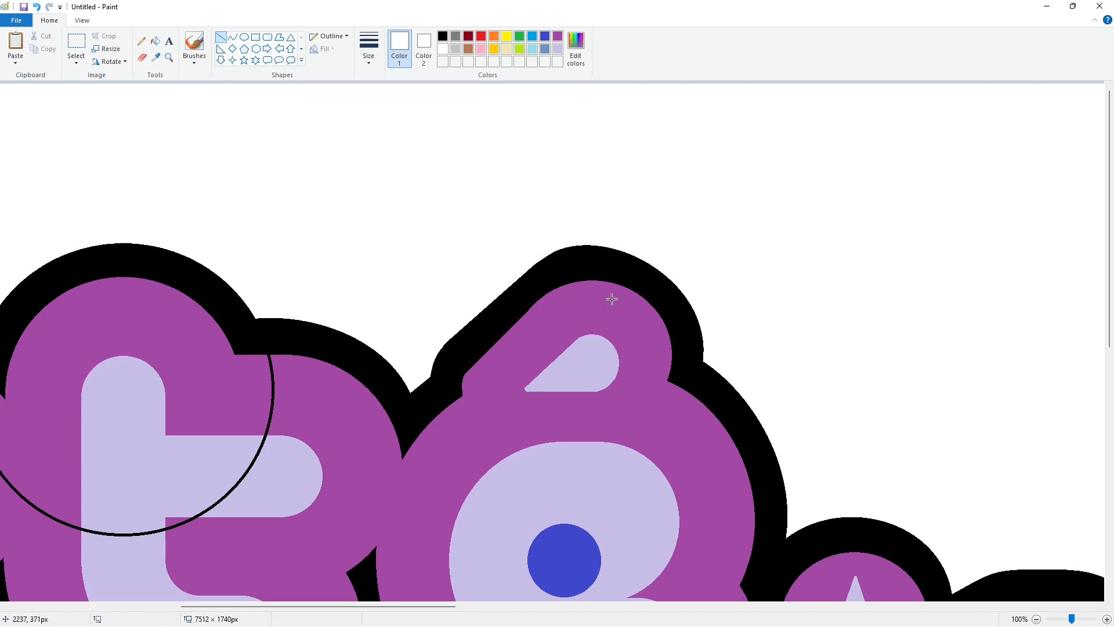
# Straighten the outline beneath the t with a black line and trim the first r's lower right edge with white.
pyautogui.scroll(-4, 627, 383)
pyautogui.moveTo(415, 605)
pyautogui.mouseDown()
pyautogui.moveTo(537, 605)
pyautogui.moveTo(313, 606)
pyautogui.mouseUp()
pyautogui.scroll(-2, 579, 557)
pyautogui.click(442, 36)
pyautogui.moveTo(481, 386); pyautogui.dragTo(504, 387)
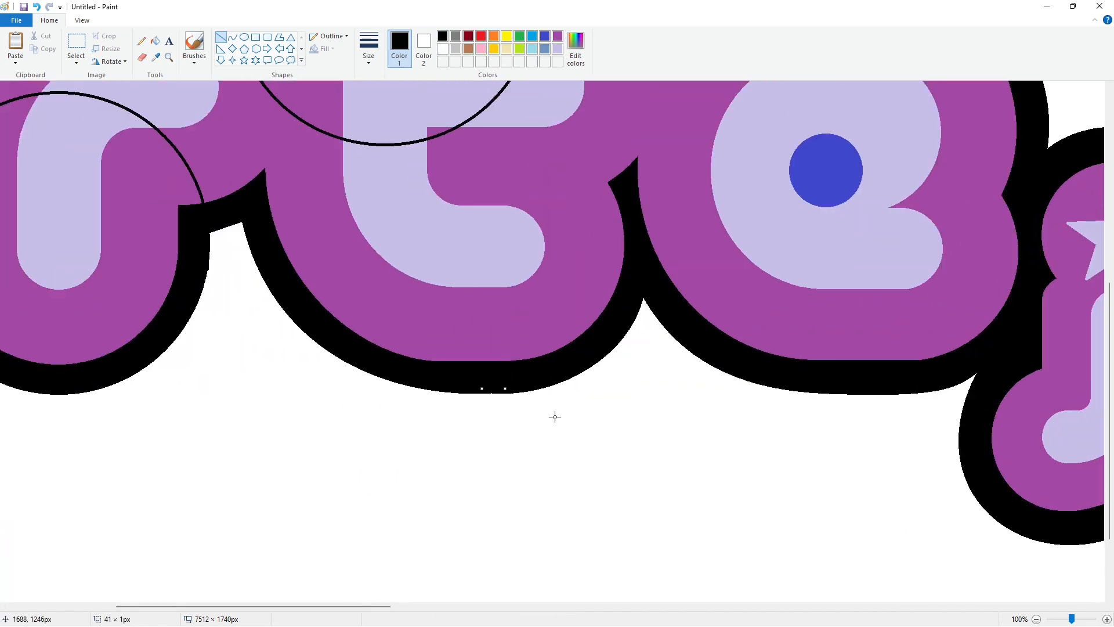
pyautogui.moveTo(290, 605); pyautogui.dragTo(228, 606)
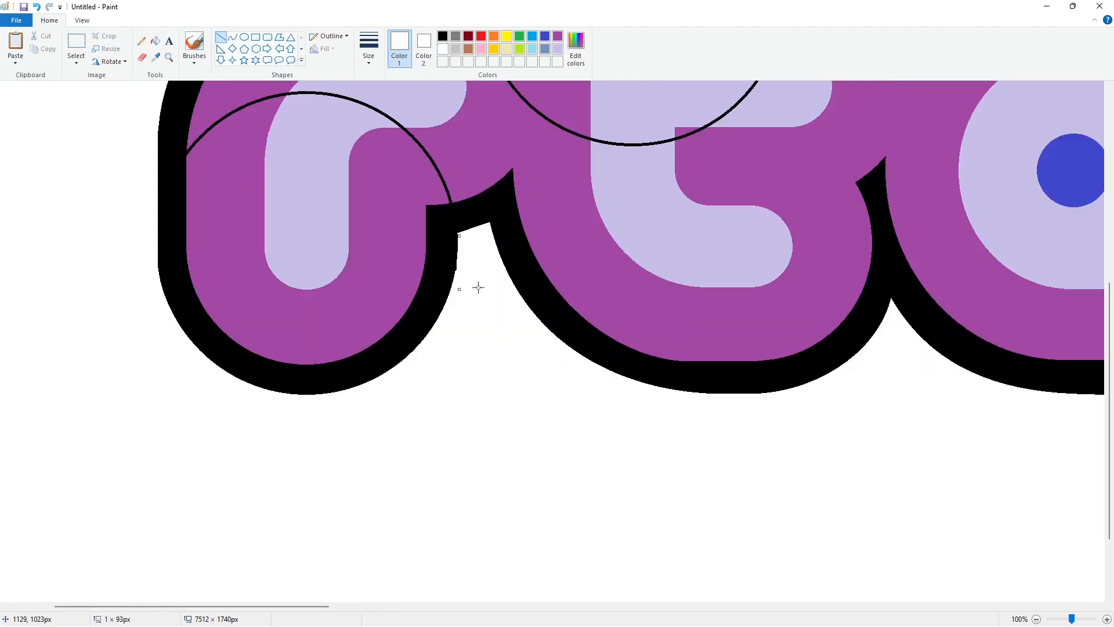
pyautogui.moveTo(459, 256); pyautogui.dragTo(456, 280)
# Fill the black outlines of the spare logo copy with purple.
pyautogui.click(1037, 619)
pyautogui.scroll(2, 859, 446)
pyautogui.moveTo(470, 606); pyautogui.dragTo(202, 614)
pyautogui.click(155, 42)
pyautogui.click(557, 36)
pyautogui.click(559, 198)
pyautogui.click(927, 332)
# Paste the purple-outlined logo copy over the main logo and nudge it into alignment, covering the leftover circle arcs.
pyautogui.click(73, 45)
pyautogui.scroll(1, 465, 577)
pyautogui.scroll(-2, 492, 564)
pyautogui.hotkey('ctrl', 'v')
pyautogui.moveTo(799, 342); pyautogui.dragTo(831, 325)
pyautogui.press('Right')
pyautogui.press('Right')
pyautogui.press('Right')
pyautogui.press('Right')
pyautogui.press('Right')
pyautogui.press('Right')
pyautogui.press('Right')
pyautogui.press('Right')
pyautogui.press('Right')
pyautogui.press('Right')
pyautogui.press('Right')
pyautogui.press('Right')
pyautogui.press('Right')
pyautogui.press('Right')
pyautogui.press('Right')
pyautogui.press('Right')
pyautogui.press('Right')
pyautogui.press('Right')
pyautogui.press('Right')
pyautogui.press('Right')
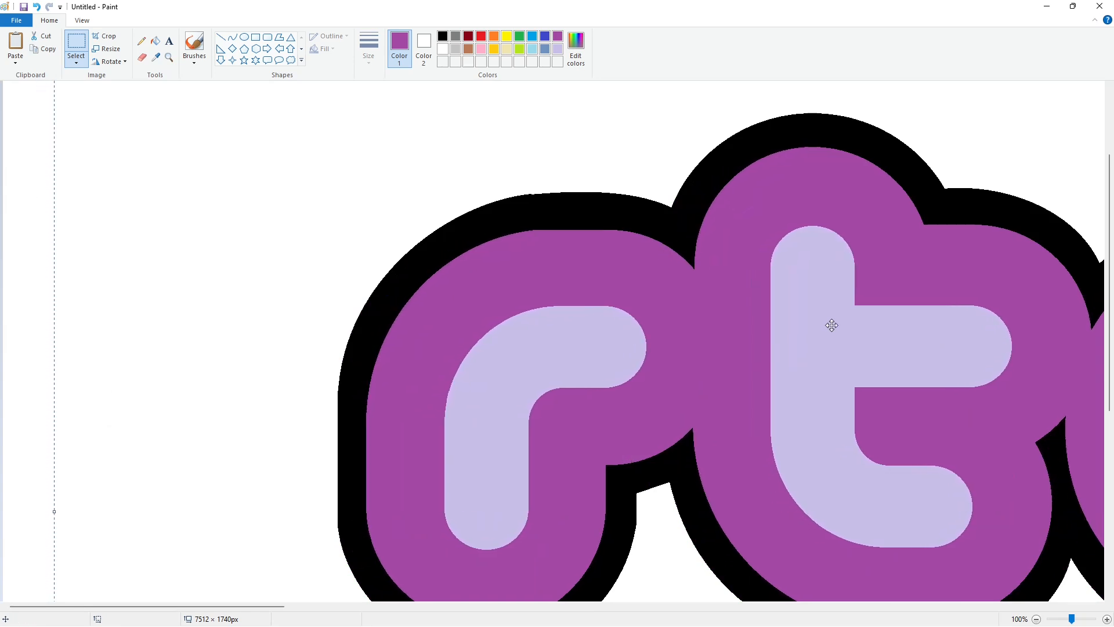
pyautogui.scroll(-1, 913, 507)
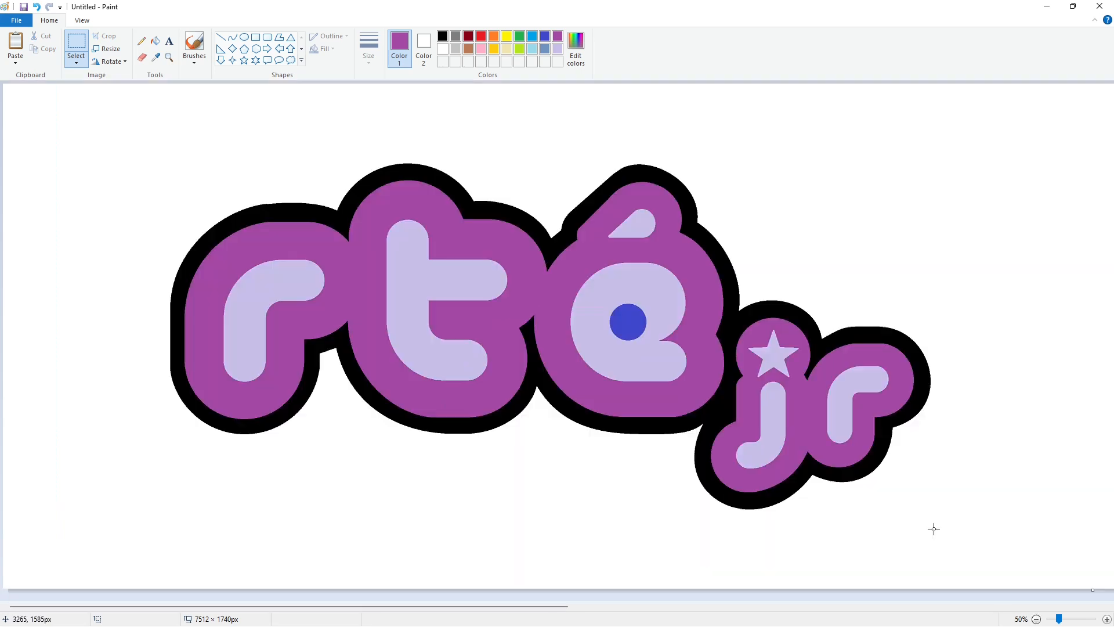
# Copy the black-outlined purple logo and paste it over the spare copy in the right half of the canvas.
pyautogui.moveTo(43, 99); pyautogui.dragTo(990, 557)
pyautogui.hotkey('ctrl', 'c')
pyautogui.moveTo(406, 606); pyautogui.dragTo(916, 606)
pyautogui.hotkey('ctrl', 'v')
pyautogui.moveTo(718, 436); pyautogui.dragTo(731, 432)
pyautogui.click(860, 564)
pyautogui.moveTo(836, 606); pyautogui.dragTo(190, 626)
# Fill the logo's black outer outline with indigo and ready the Curve tool in black.
pyautogui.click(154, 40)
pyautogui.click(544, 36)
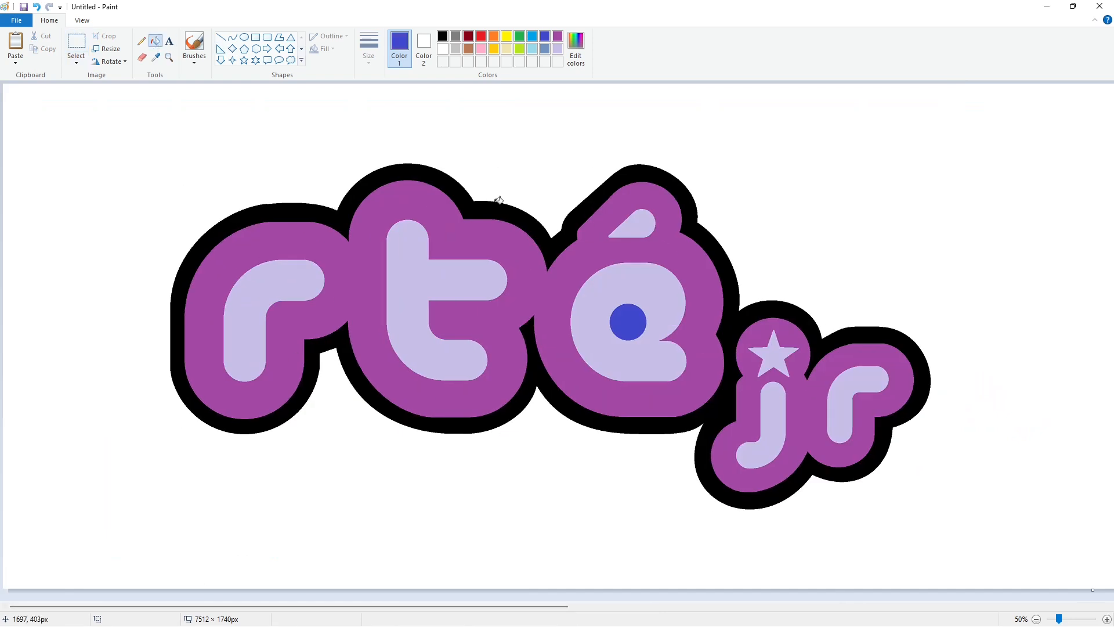
pyautogui.click(453, 189)
pyautogui.click(442, 36)
pyautogui.click(232, 37)
pyautogui.moveTo(330, 188); pyautogui.dragTo(482, 186)
pyautogui.moveTo(395, 174); pyautogui.dragTo(369, 132)
pyautogui.click(444, 131)
pyautogui.hotkey('ctrl', 'z')
# Draw black curves outside the indigo outline over the t's top, its arm and up the accent's slanted side.
pyautogui.moveTo(328, 191); pyautogui.dragTo(481, 186)
pyautogui.moveTo(405, 187)
pyautogui.mouseDown()
pyautogui.moveTo(385, 137)
pyautogui.moveTo(452, 132)
pyautogui.mouseUp()
pyautogui.moveTo(481, 185); pyautogui.dragTo(552, 210)
pyautogui.moveTo(516, 199); pyautogui.dragTo(602, 157)
pyautogui.click(613, 188)
pyautogui.moveTo(564, 197); pyautogui.dragTo(557, 198)
pyautogui.click(580, 143)
# Draw black curves outside the indigo outline around the accent's rounded end and down the é's outer side.
pyautogui.moveTo(604, 157); pyautogui.dragTo(713, 214)
pyautogui.moveTo(656, 183)
pyautogui.mouseDown()
pyautogui.moveTo(635, 142)
pyautogui.moveTo(642, 131)
pyautogui.mouseUp()
pyautogui.moveTo(663, 138); pyautogui.dragTo(713, 158)
pyautogui.moveTo(713, 214); pyautogui.dragTo(753, 286)
pyautogui.moveTo(733, 250); pyautogui.dragTo(737, 232)
# Continue the outer contour with curves over the star's circle and along the top of the small r.
pyautogui.moveTo(740, 238)
pyautogui.mouseDown()
pyautogui.moveTo(829, 313)
pyautogui.moveTo(779, 281)
pyautogui.moveTo(809, 284)
pyautogui.mouseUp()
pyautogui.click(818, 254)
pyautogui.click(880, 267)
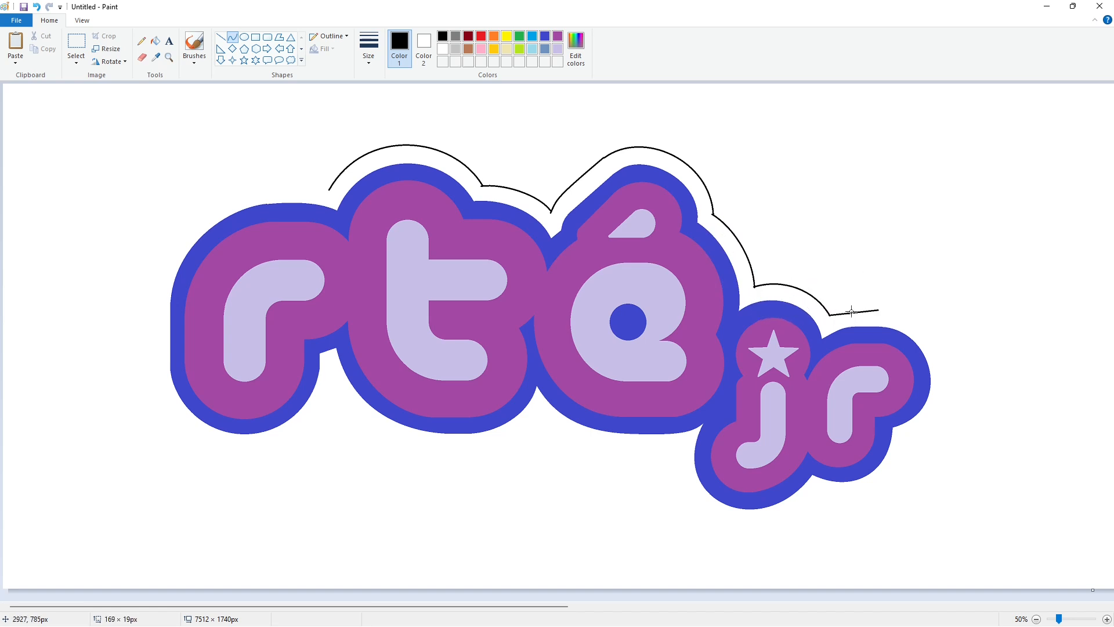
pyautogui.click(901, 283)
# Draw black curves outside the indigo outline around the far side of the small r, beneath it and around the j.
pyautogui.moveTo(878, 309); pyautogui.dragTo(906, 439)
pyautogui.moveTo(897, 371); pyautogui.dragTo(952, 309)
pyautogui.moveTo(957, 377); pyautogui.dragTo(972, 412)
pyautogui.moveTo(907, 439)
pyautogui.mouseDown()
pyautogui.moveTo(817, 493)
pyautogui.moveTo(895, 478)
pyautogui.moveTo(867, 510)
pyautogui.moveTo(677, 449)
pyautogui.mouseUp()
pyautogui.click(960, 510)
pyautogui.moveTo(760, 505); pyautogui.dragTo(775, 544)
pyautogui.moveTo(708, 522); pyautogui.dragTo(674, 534)
pyautogui.click(851, 537)
# Draw black curves outside the indigo outline along the undersides of the é and the t.
pyautogui.moveTo(678, 449); pyautogui.dragTo(538, 413)
pyautogui.moveTo(593, 436); pyautogui.dragTo(567, 449)
pyautogui.click(567, 449)
pyautogui.click(604, 508)
pyautogui.moveTo(540, 413); pyautogui.dragTo(433, 450)
pyautogui.moveTo(488, 432)
pyautogui.mouseDown()
pyautogui.moveTo(517, 442)
pyautogui.moveTo(498, 453)
pyautogui.moveTo(332, 386)
pyautogui.mouseUp()
pyautogui.moveTo(383, 418); pyautogui.dragTo(355, 427)
pyautogui.click(502, 502)
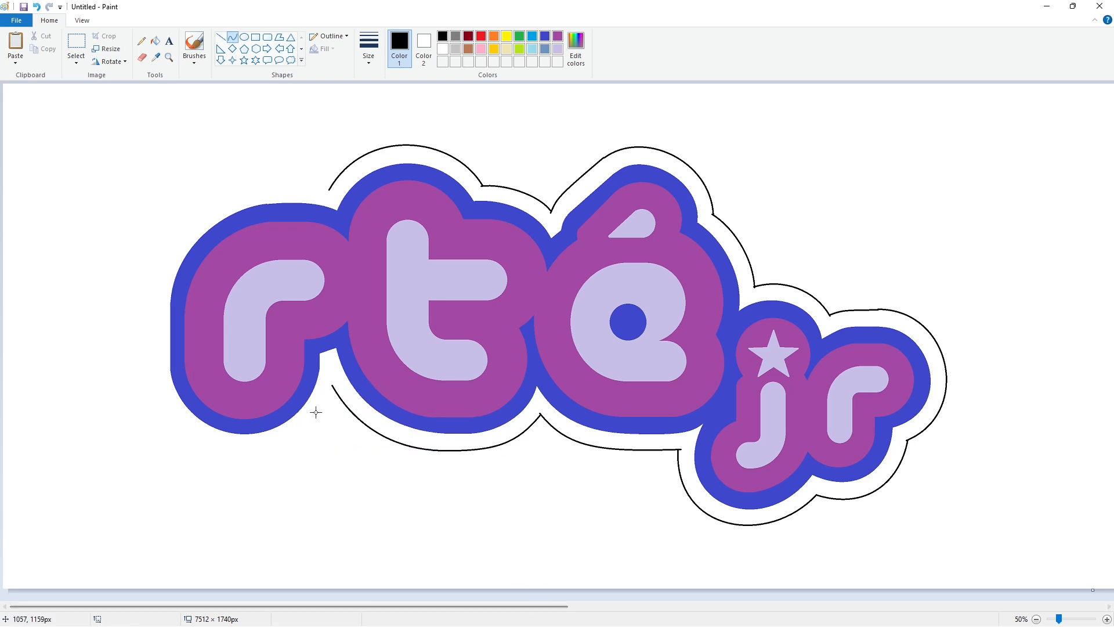
# Draw a black circle around the foot of the large r, just outside its indigo outline.
pyautogui.click(244, 37)
pyautogui.moveTo(151, 294); pyautogui.dragTo(337, 449)
pyautogui.moveTo(244, 293); pyautogui.dragTo(244, 262)
pyautogui.click(415, 495)
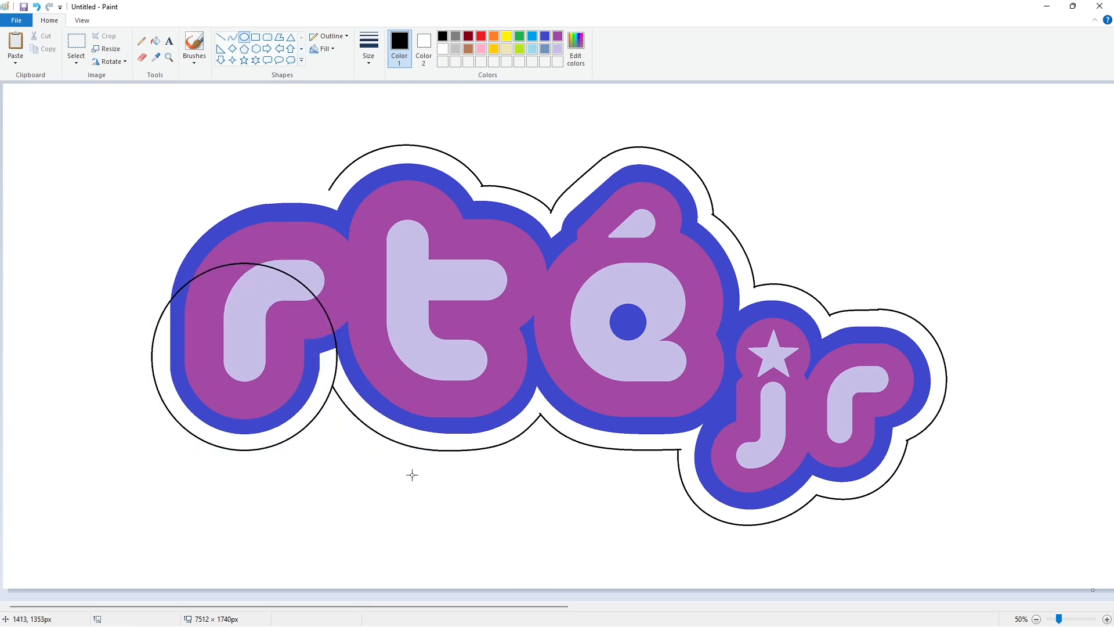
# Curve the outer contour over the large r and close its outer side with a vertical line about 203 px long.
pyautogui.click(232, 38)
pyautogui.moveTo(299, 186)
pyautogui.mouseDown()
pyautogui.moveTo(182, 236)
pyautogui.moveTo(152, 300)
pyautogui.mouseUp()
pyautogui.moveTo(226, 242); pyautogui.dragTo(158, 235)
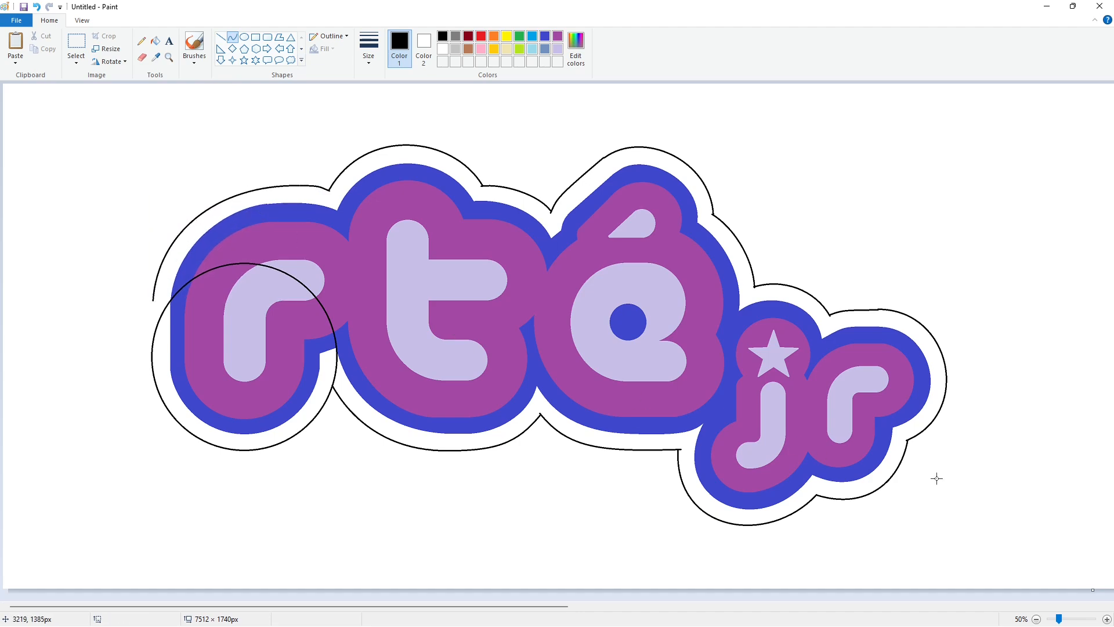
pyautogui.click(1106, 618)
pyautogui.click(221, 37)
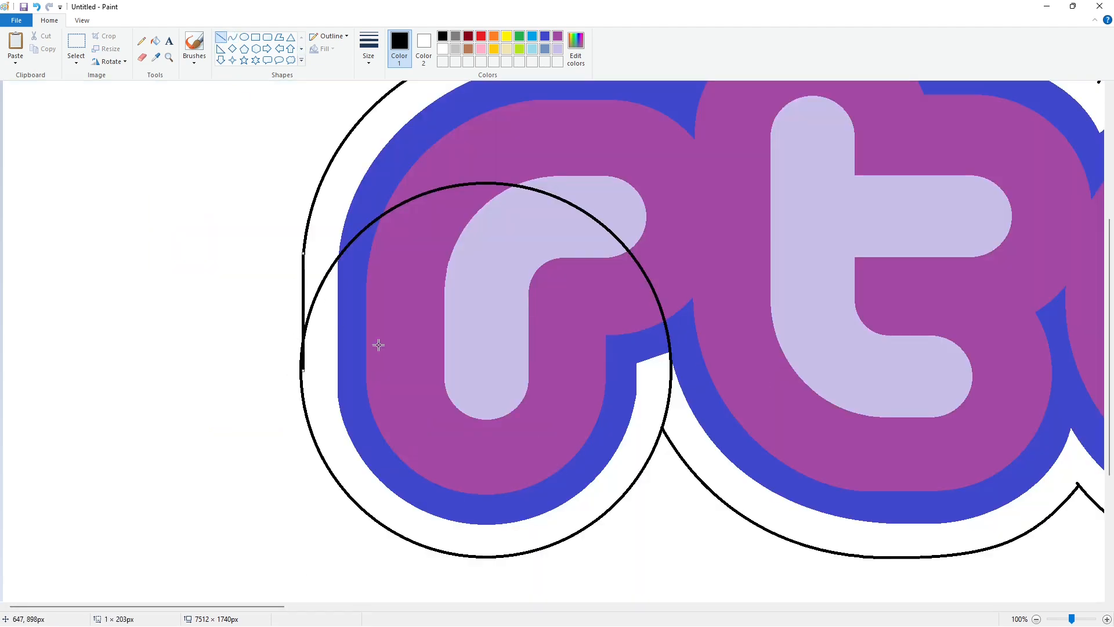
# Fill the band between the indigo outline and the outer contour with black.
pyautogui.click(155, 40)
pyautogui.click(1036, 619)
pyautogui.click(560, 217)
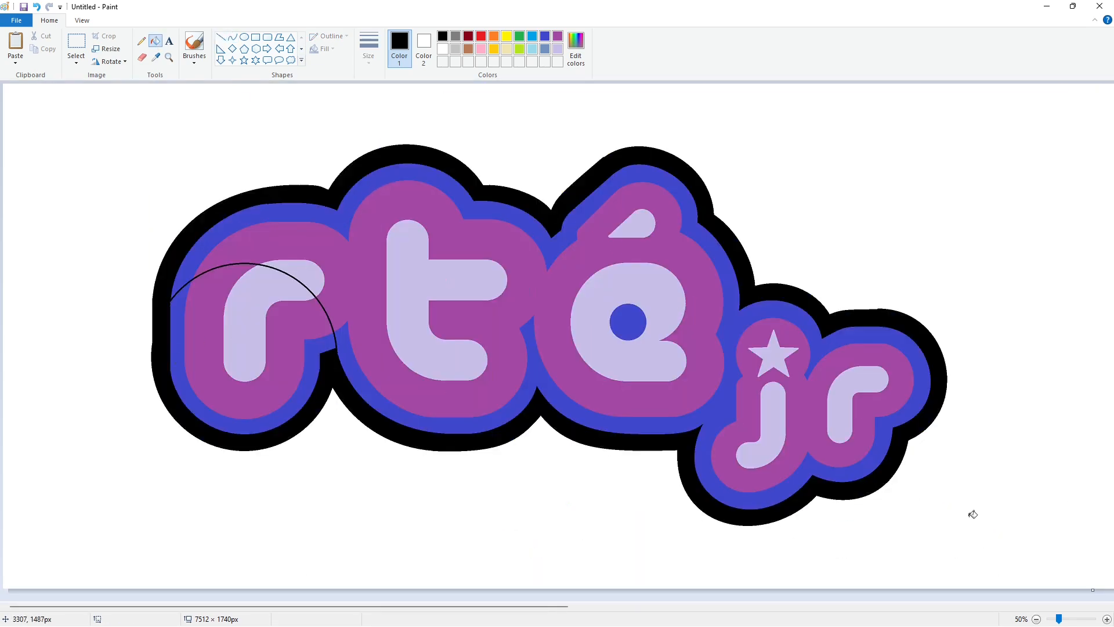
# Trim the bulge on the outer side of the large r's black outline with a white line.
pyautogui.click(1106, 619)
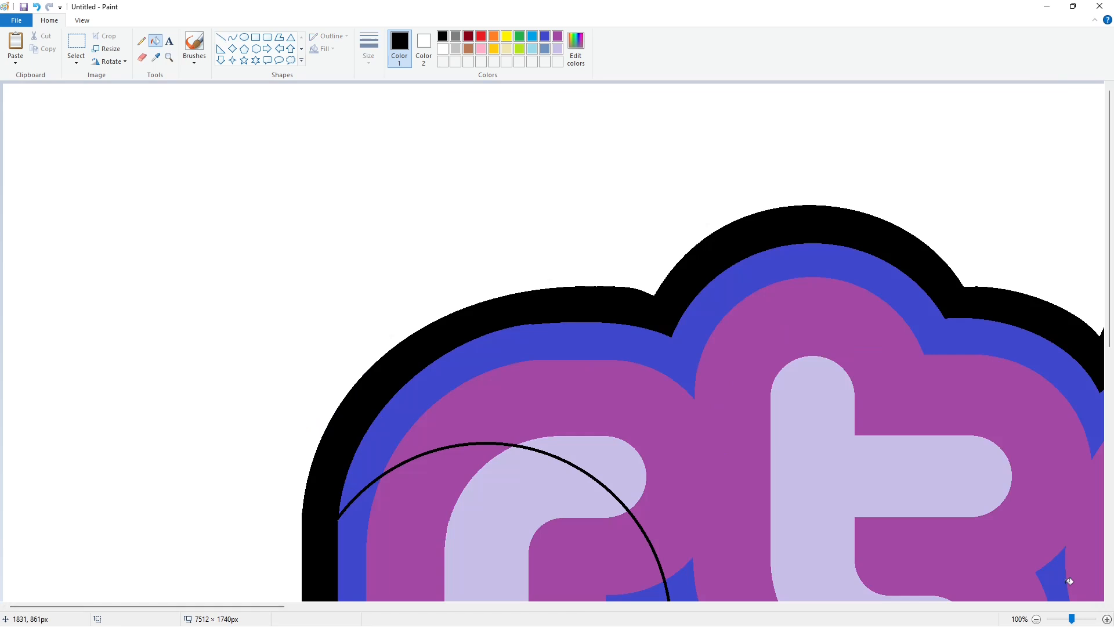
pyautogui.scroll(-3, 942, 468)
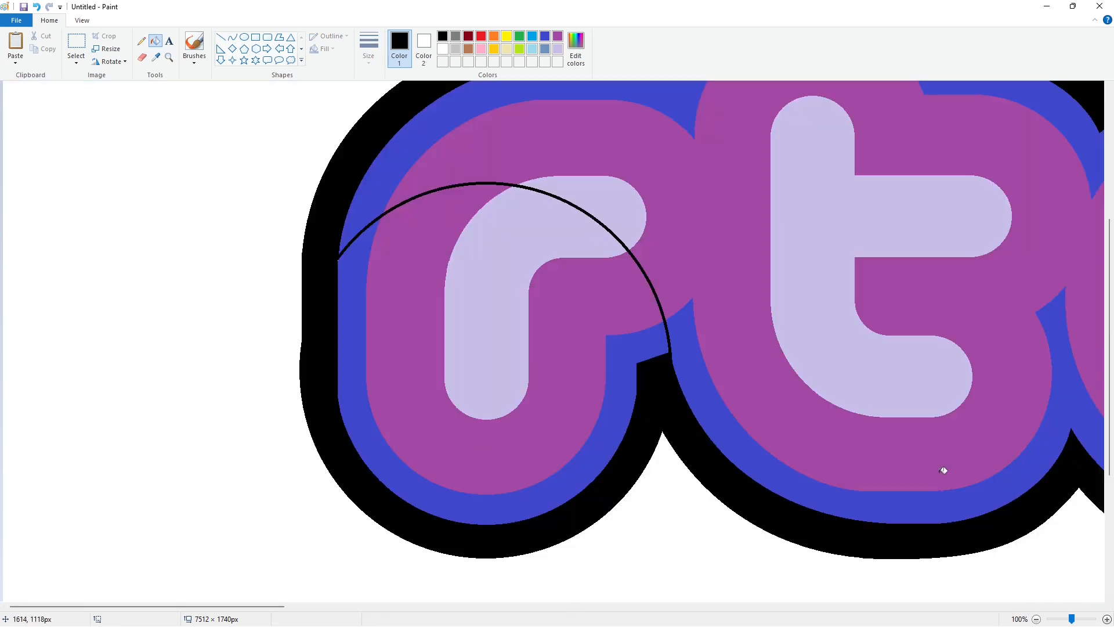
pyautogui.click(442, 49)
pyautogui.click(220, 36)
pyautogui.moveTo(295, 328)
pyautogui.mouseDown()
pyautogui.moveTo(296, 450)
pyautogui.moveTo(303, 424)
pyautogui.mouseUp()
pyautogui.click(347, 382)
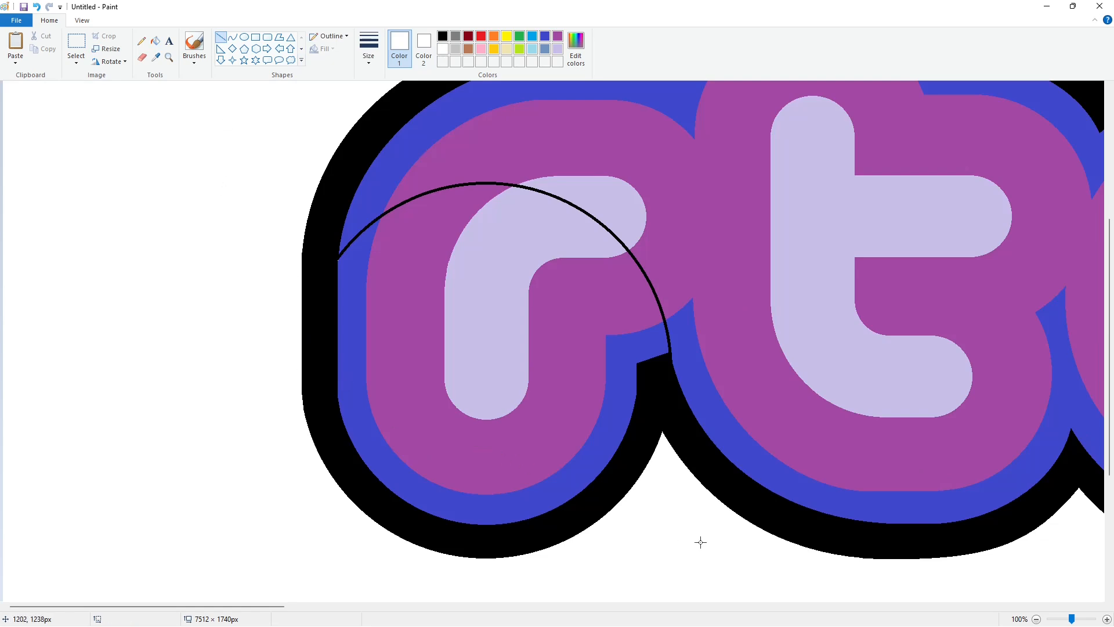
# Smooth the top of the small r's black outline with short white lines.
pyautogui.moveTo(249, 606); pyautogui.dragTo(481, 606)
pyautogui.scroll(-4, 545, 577)
pyautogui.scroll(2, 850, 541)
pyautogui.moveTo(775, 169); pyautogui.dragTo(898, 169)
pyautogui.click(783, 396)
pyautogui.scroll(2, 783, 395)
pyautogui.moveTo(839, 301)
pyautogui.mouseDown()
pyautogui.moveTo(856, 301)
pyautogui.moveTo(823, 298)
pyautogui.mouseUp()
pyautogui.click(886, 266)
pyautogui.scroll(2, 580, 417)
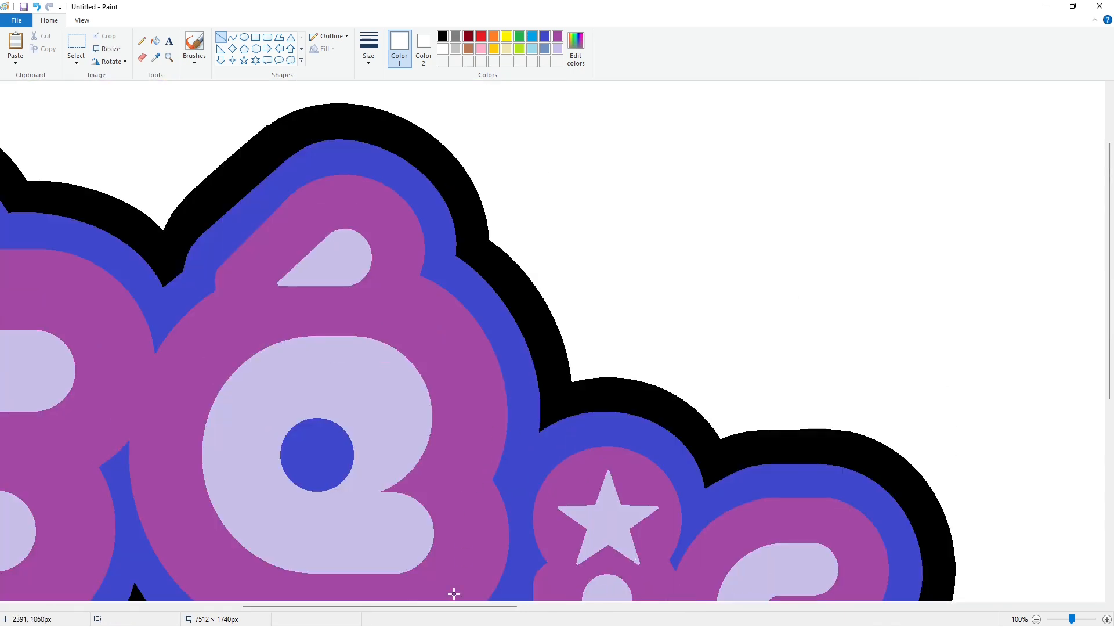
# Trim the corner where the accent's slanted black outline meets its rounded top with a short white line.
pyautogui.moveTo(430, 605); pyautogui.dragTo(341, 606)
pyautogui.scroll(2, 480, 229)
pyautogui.moveTo(612, 237)
pyautogui.mouseDown()
pyautogui.moveTo(634, 220)
pyautogui.moveTo(623, 234)
pyautogui.mouseUp()
pyautogui.click(617, 247)
pyautogui.press('Up')
pyautogui.press('Up')
pyautogui.press('Up')
pyautogui.press('Up')
pyautogui.press('Up')
pyautogui.click(672, 249)
# Even out the top of the large r's outer outline with a horizontal black line about 53 px long.
pyautogui.moveTo(409, 606)
pyautogui.mouseDown()
pyautogui.moveTo(322, 606)
pyautogui.moveTo(345, 606)
pyautogui.mouseUp()
pyautogui.click(444, 36)
pyautogui.moveTo(252, 290); pyautogui.dragTo(282, 290)
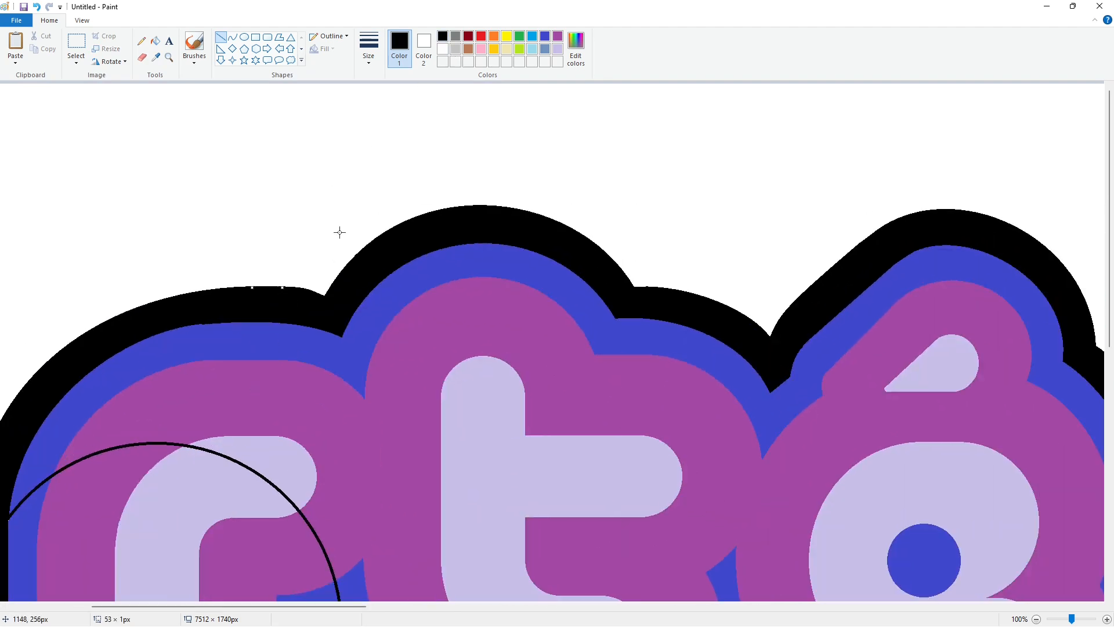
# Fill the spare logo's black outline with dark red and copy the whole spare logo.
pyautogui.scroll(-3, 340, 232)
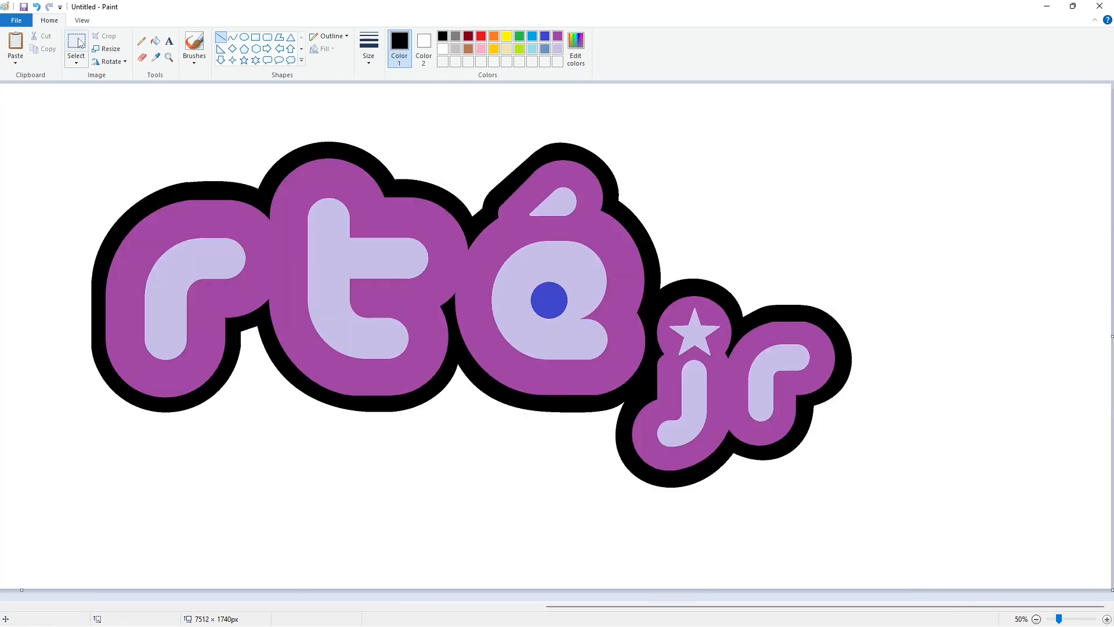
pyautogui.click(76, 43)
pyautogui.click(469, 36)
pyautogui.click(155, 40)
pyautogui.click(427, 197)
pyautogui.click(76, 44)
pyautogui.moveTo(28, 97); pyautogui.dragTo(1030, 560)
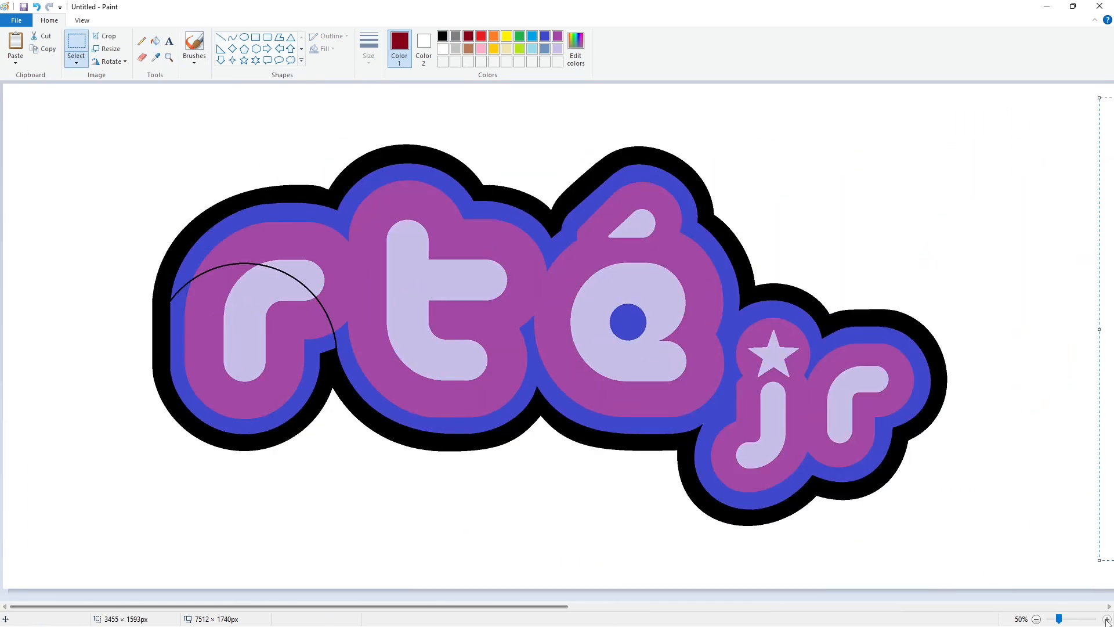
# Paste the dark-red-outlined copy over the main logo and nudge it into alignment, covering the leftover circle arc.
pyautogui.scroll(1, 149, 169)
pyautogui.hotkey('ctrl', 'v')
pyautogui.moveTo(687, 475); pyautogui.dragTo(762, 360)
pyautogui.press('Right')
pyautogui.press('Right')
pyautogui.press('Right')
pyautogui.press('Right')
pyautogui.press('Right')
pyautogui.press('Right')
pyautogui.press('Right')
pyautogui.press('Right')
pyautogui.press('Right')
pyautogui.press('Right')
pyautogui.press('Right')
pyautogui.press('Right')
pyautogui.press('Right')
pyautogui.press('Right')
pyautogui.press('Right')
pyautogui.press('Right')
pyautogui.press('Right')
pyautogui.press('Right')
pyautogui.press('Right')
pyautogui.press('Right')
pyautogui.press('Right')
pyautogui.press('Right')
pyautogui.press('Right')
pyautogui.click(313, 100)
# Resize the canvas to 3792 × 1788 px so that only the main logo remains on it.
pyautogui.click(221, 37)
pyautogui.click(443, 48)
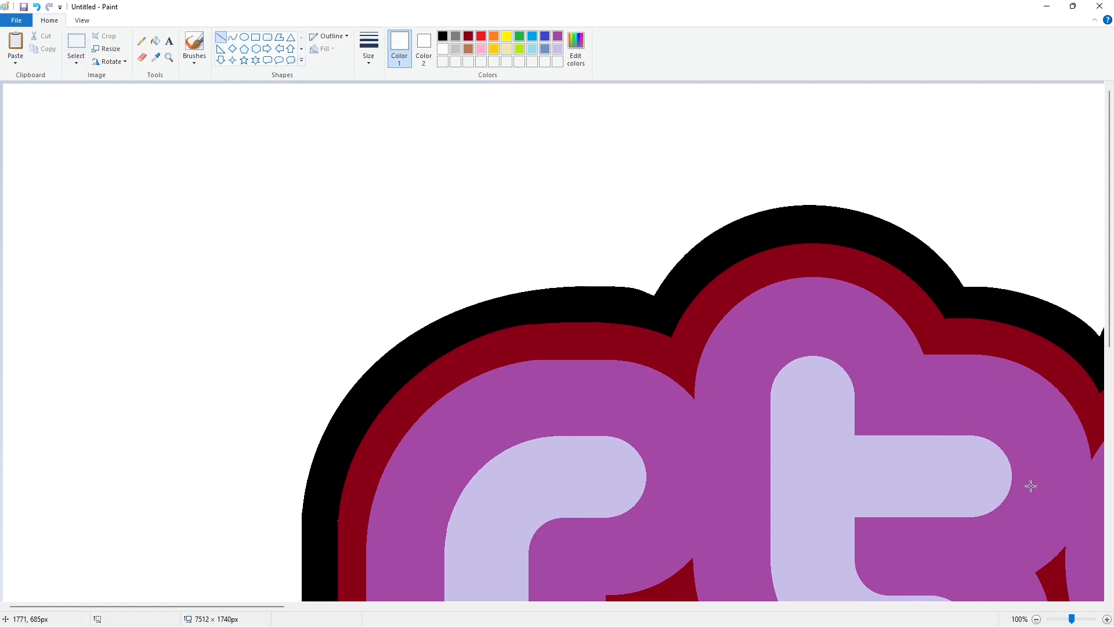
pyautogui.click(1036, 619)
pyautogui.click(1036, 619)
pyautogui.moveTo(1093, 210); pyautogui.dragTo(508, 210)
pyautogui.click(1106, 618)
pyautogui.moveTo(1008, 590); pyautogui.dragTo(1103, 603)
# Add a custom green with red 155, green 199 and blue 22 to the palette.
pyautogui.click(576, 47)
pyautogui.click(581, 259)
pyautogui.click(680, 301)
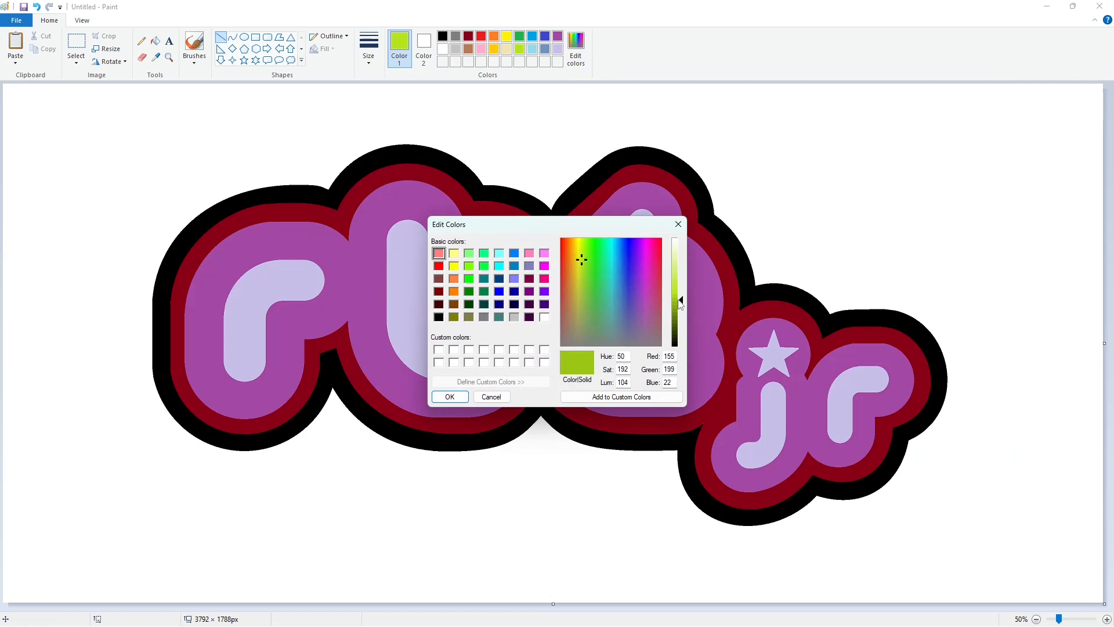
pyautogui.click(453, 394)
pyautogui.click(531, 36)
pyautogui.click(575, 47)
pyautogui.click(677, 223)
pyautogui.click(523, 50)
pyautogui.click(576, 46)
pyautogui.click(576, 255)
pyautogui.click(681, 294)
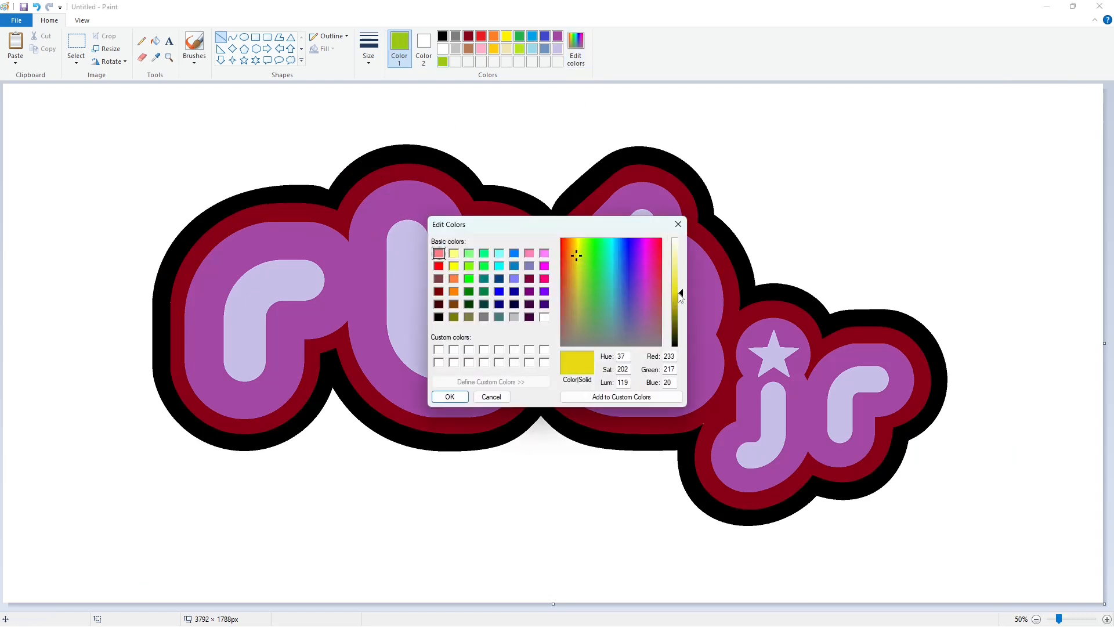
pyautogui.click(678, 224)
# Add a custom yellow-green with hue 43 and saturation 193 to the palette.
pyautogui.click(575, 46)
pyautogui.click(579, 259)
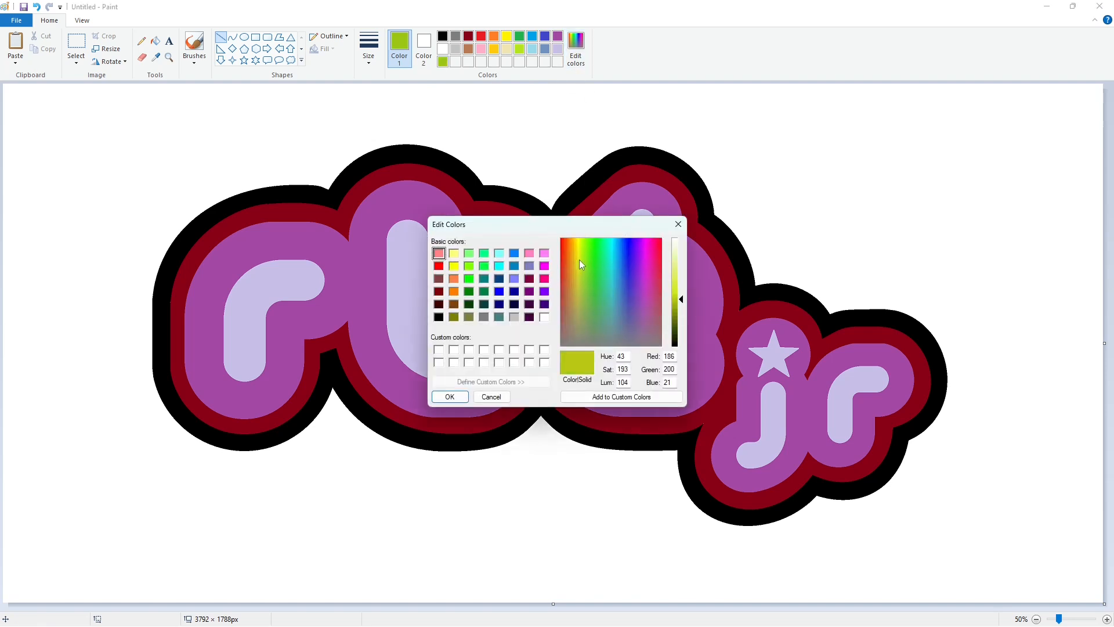
pyautogui.click(681, 298)
pyautogui.click(449, 397)
# Add a custom dark blue to the palette.
pyautogui.click(532, 37)
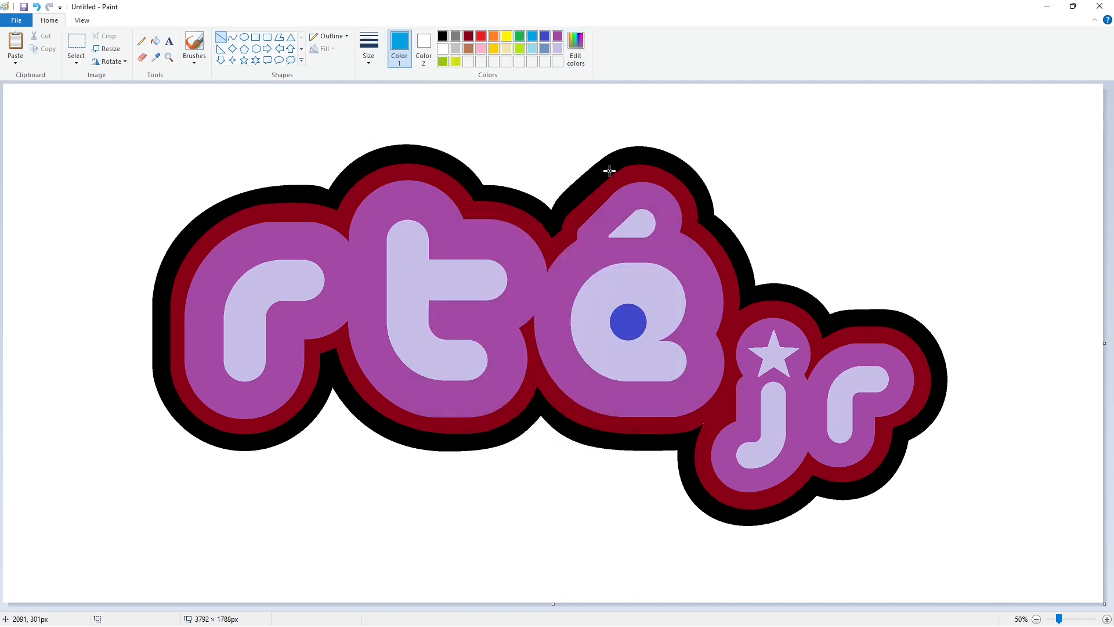
pyautogui.click(620, 243)
pyautogui.click(678, 307)
pyautogui.click(678, 313)
pyautogui.press('Return')
pyautogui.click(557, 36)
pyautogui.click(575, 49)
pyautogui.press('Escape')
# Add a custom pink with red 197, green 82 and blue 142 to the palette.
pyautogui.click(481, 36)
pyautogui.click(575, 49)
pyautogui.click(649, 265)
pyautogui.click(679, 279)
pyautogui.moveTo(650, 267); pyautogui.dragTo(653, 292)
pyautogui.click(679, 289)
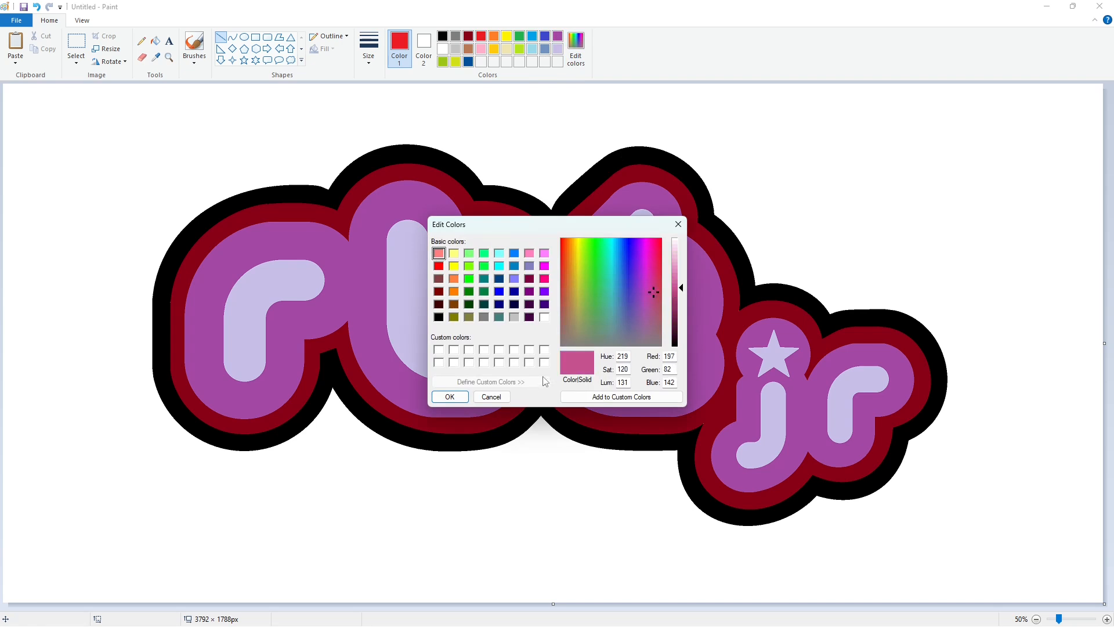
pyautogui.click(452, 397)
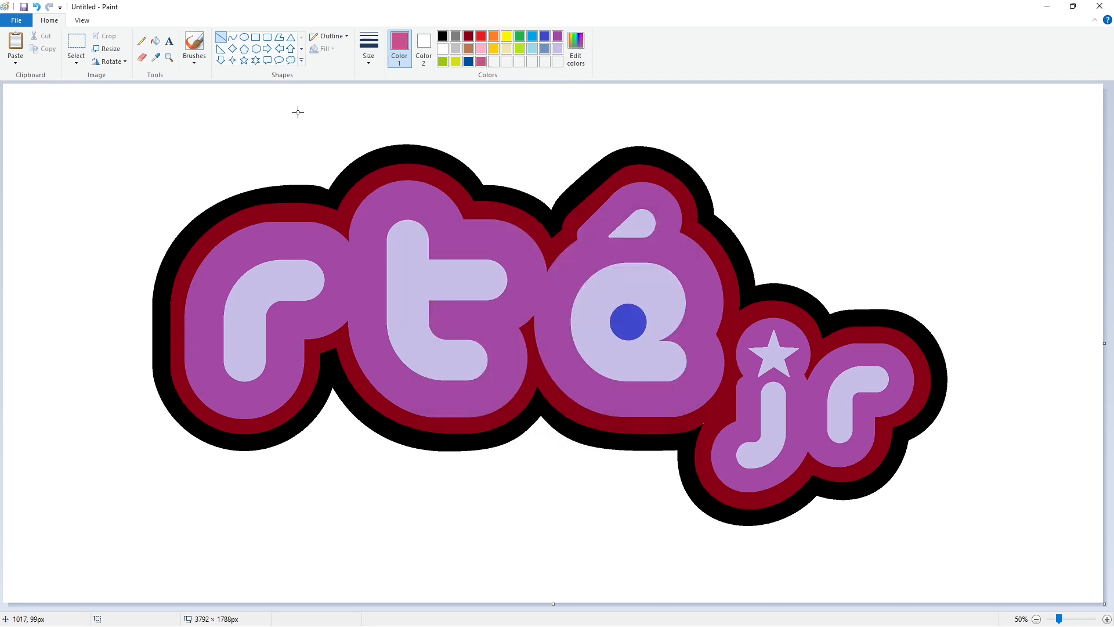
# Fill the letter j with the custom pink and the small r with bright blue.
pyautogui.click(155, 41)
pyautogui.click(769, 401)
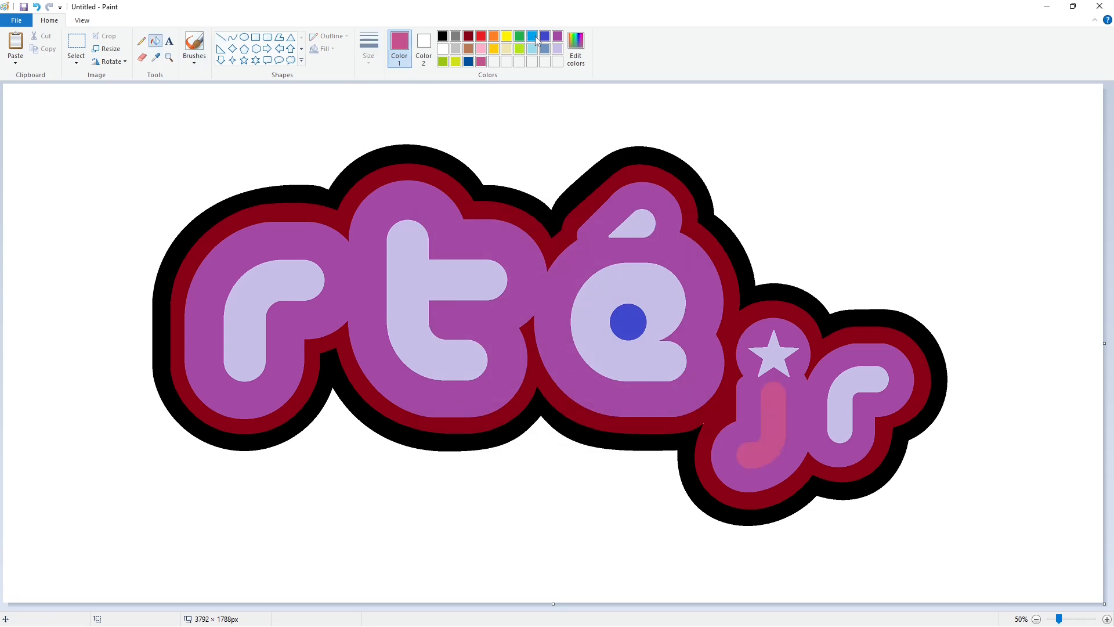
pyautogui.click(534, 39)
pyautogui.click(850, 398)
# Fill the star with gold and the dark red outline with the custom yellow-green.
pyautogui.click(495, 49)
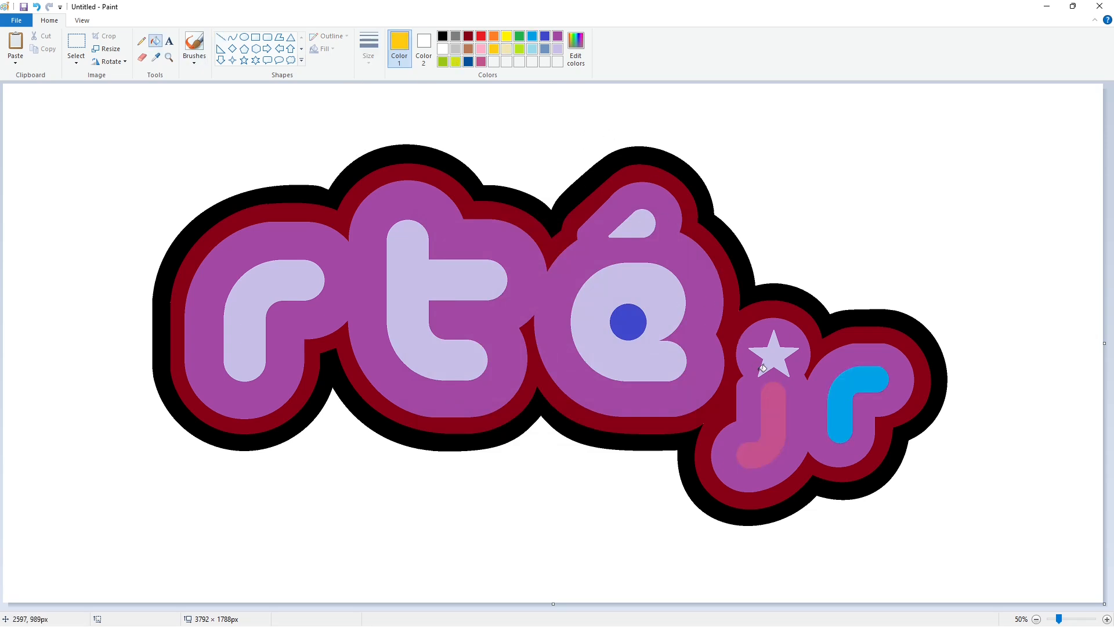
pyautogui.click(456, 62)
pyautogui.click(731, 313)
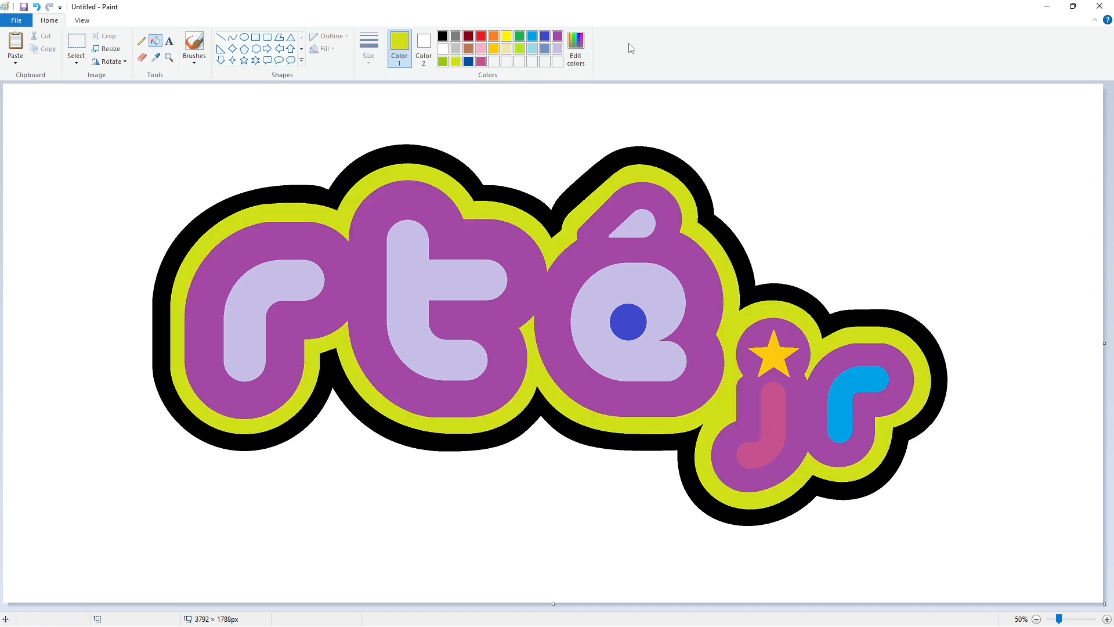
# Refill the yellow-green inner outline with a slightly darker custom yellow-green and fill the black outer outline with the custom green.
pyautogui.click(576, 46)
pyautogui.click(676, 299)
pyautogui.click(449, 397)
pyautogui.click(744, 324)
pyautogui.click(447, 60)
pyautogui.click(705, 193)
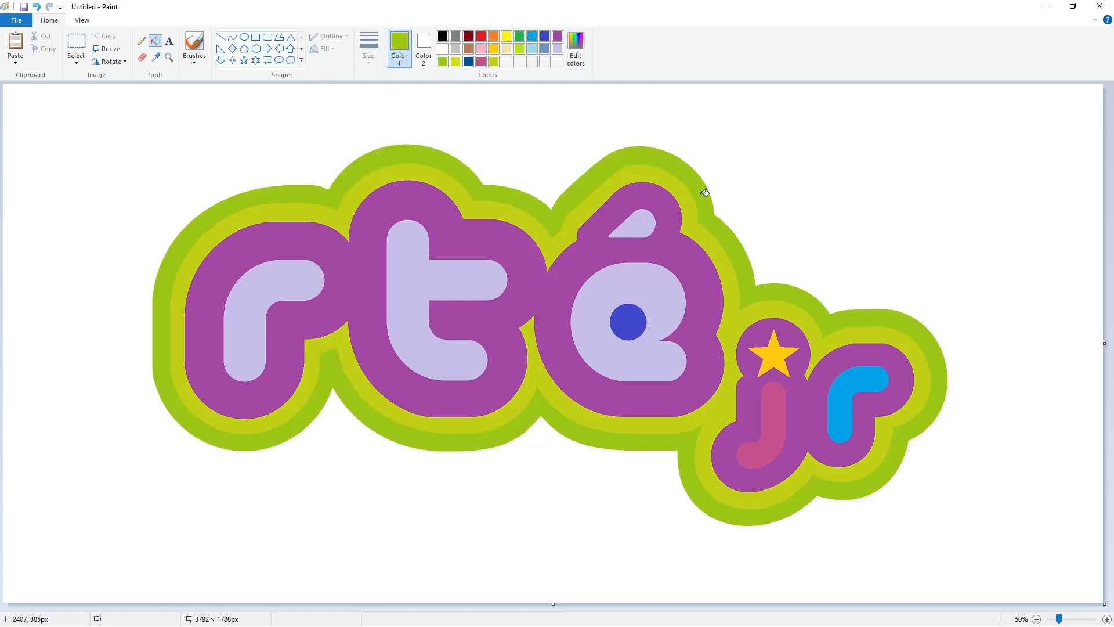
# Add a darker shade of the custom green to the palette and refill the outermost outline with it.
pyautogui.click(575, 46)
pyautogui.moveTo(679, 297); pyautogui.dragTo(679, 313)
pyautogui.click(450, 396)
pyautogui.click(703, 210)
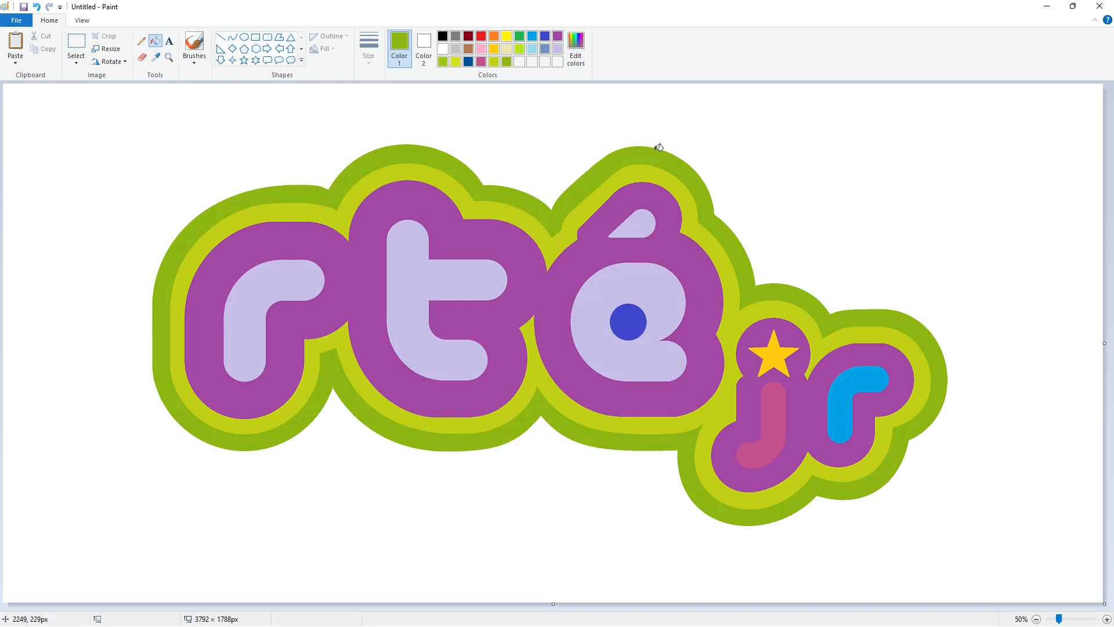
# Fill the purple areas around all the letters and the round hole of the é with the custom dark blue.
pyautogui.click(456, 62)
pyautogui.click(469, 60)
pyautogui.click(479, 232)
pyautogui.click(809, 412)
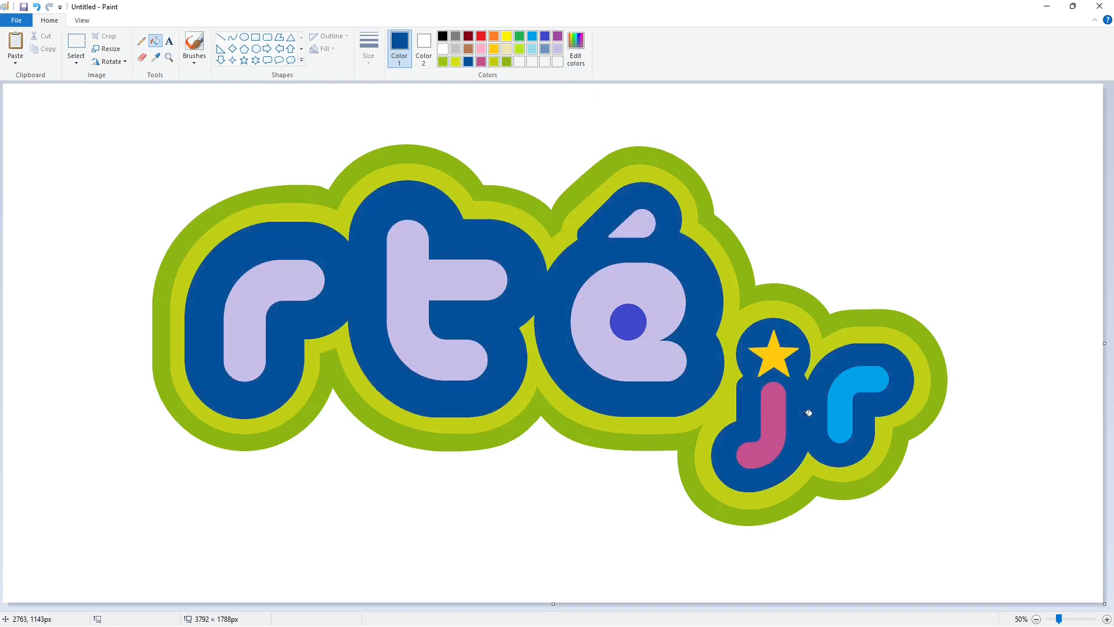
pyautogui.click(626, 323)
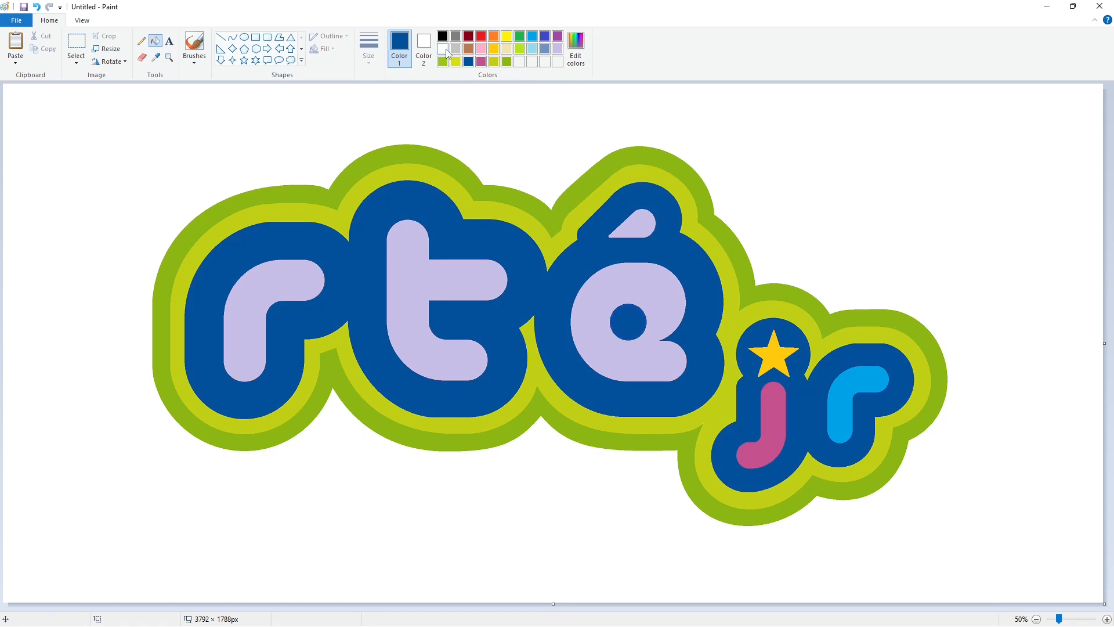
# Fill the large r, t and e letters with white and the accent above the e with light gray.
pyautogui.click(443, 49)
pyautogui.click(244, 319)
pyautogui.click(419, 282)
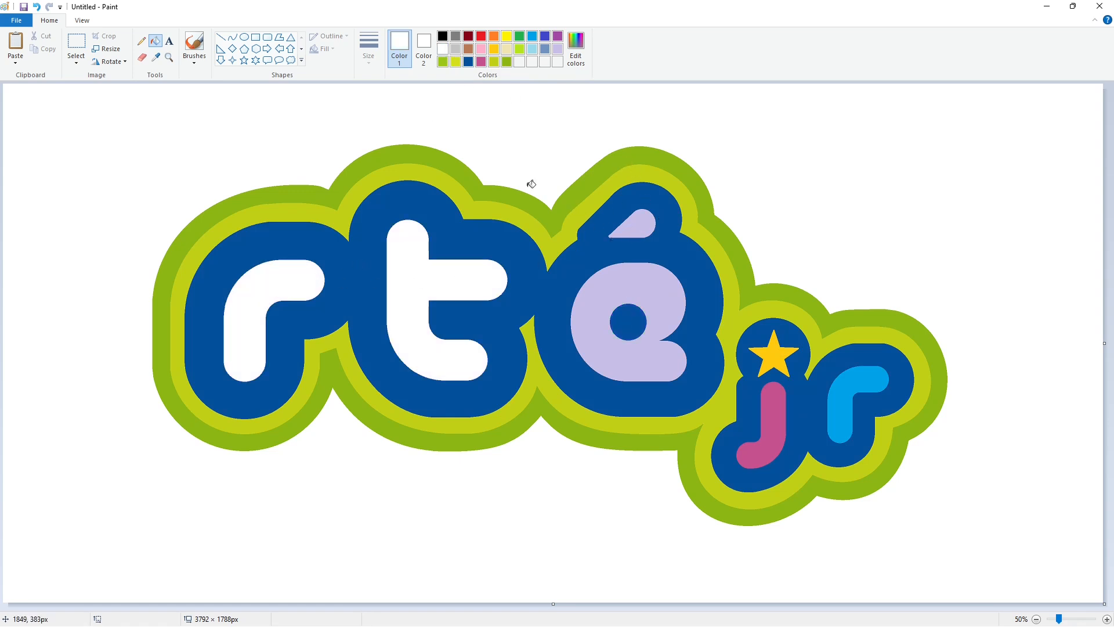
pyautogui.click(456, 48)
pyautogui.click(638, 223)
pyautogui.click(443, 48)
pyautogui.click(654, 289)
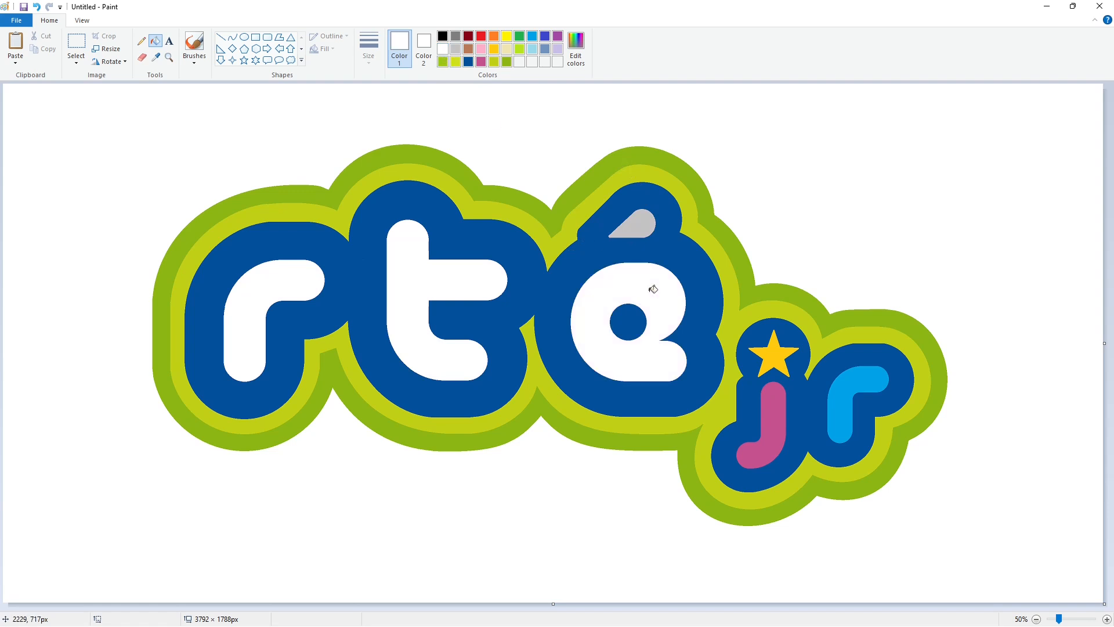